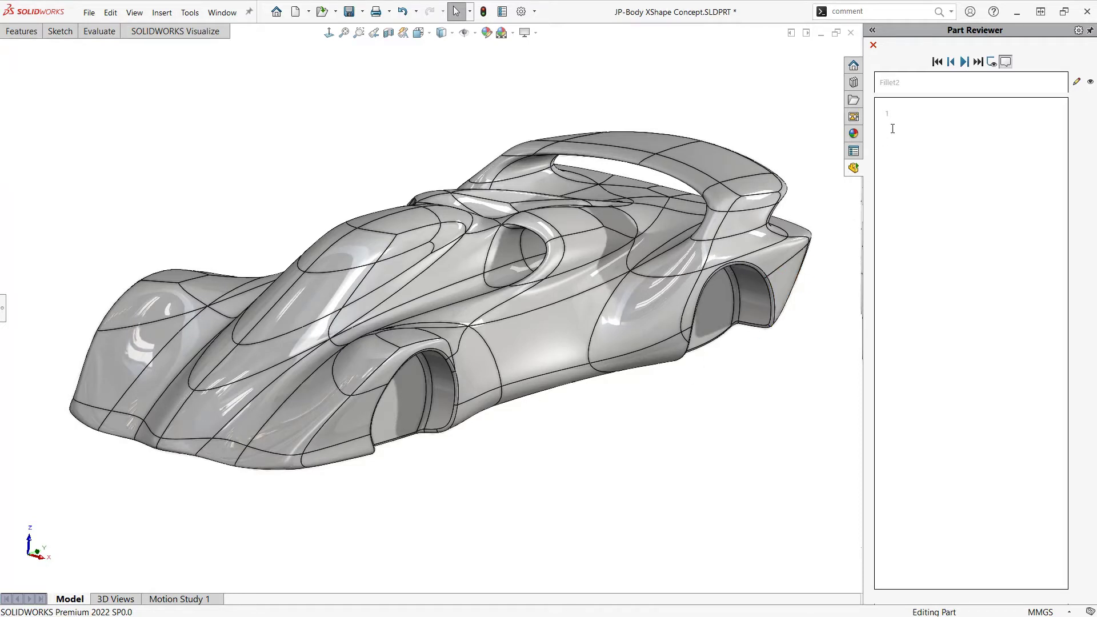
Advance the part review to the second comment and examine the green windshield faces and their filleted border up close
click(964, 62)
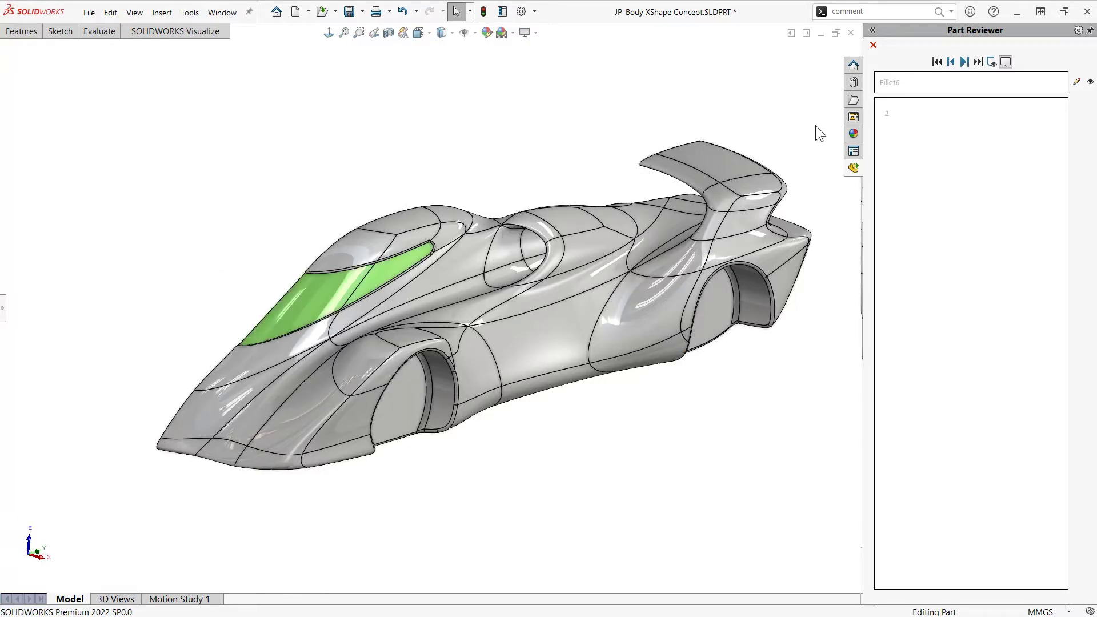
scroll(294, 299, down, 8)
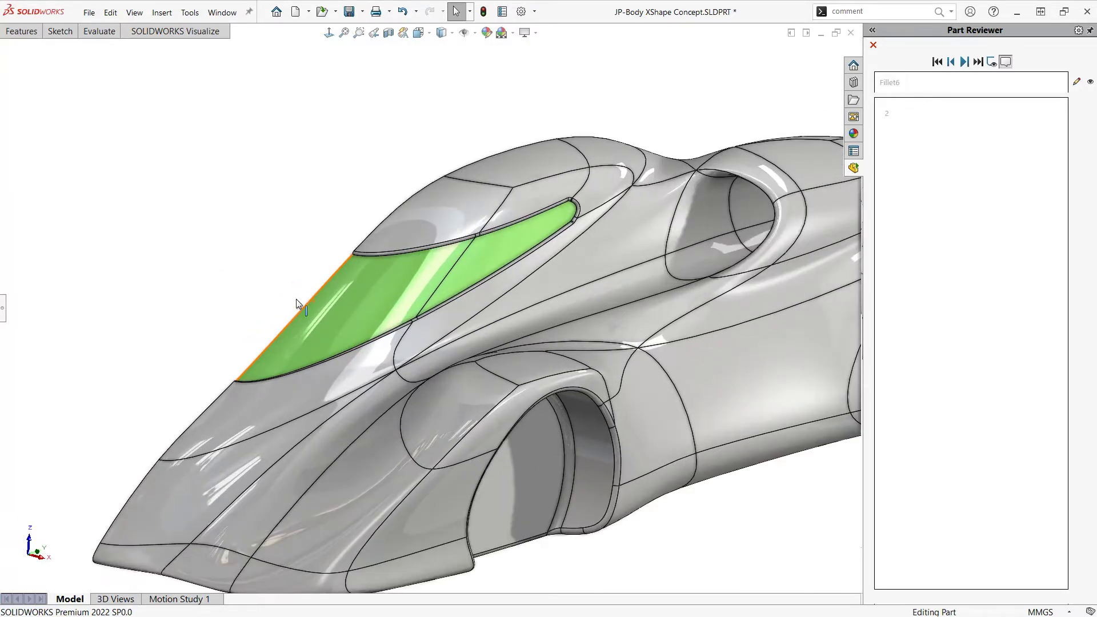
mouse_move(371, 319)
middle_down()
mouse_move(423, 343)
mouse_move(428, 379)
mouse_move(374, 327)
mouse_move(357, 336)
middle_up()
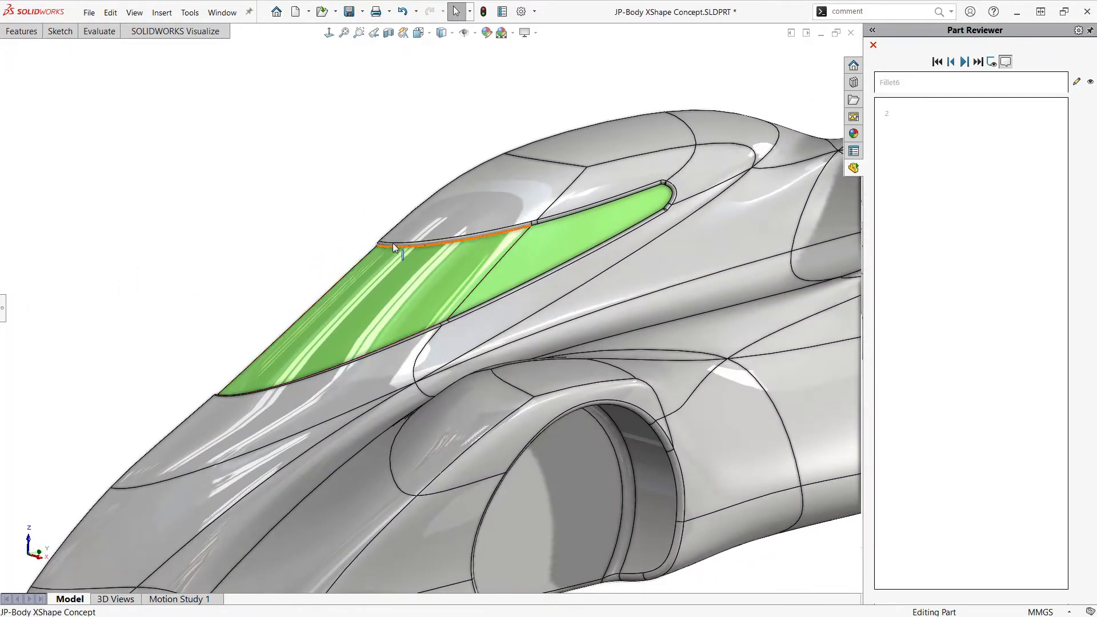
click(647, 198)
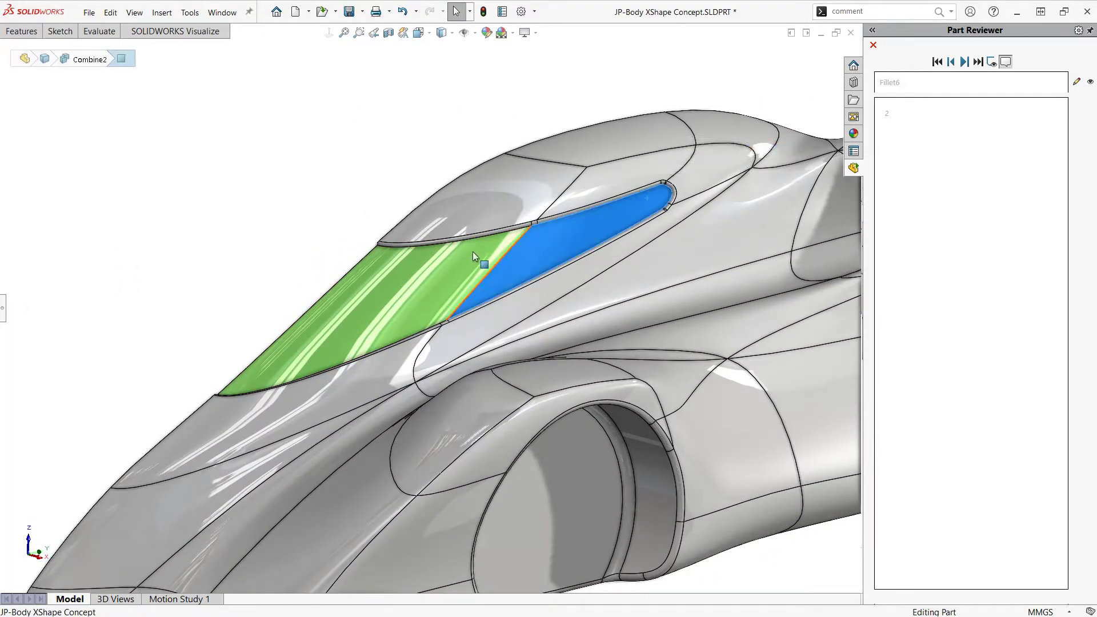
click(414, 276)
click(290, 191)
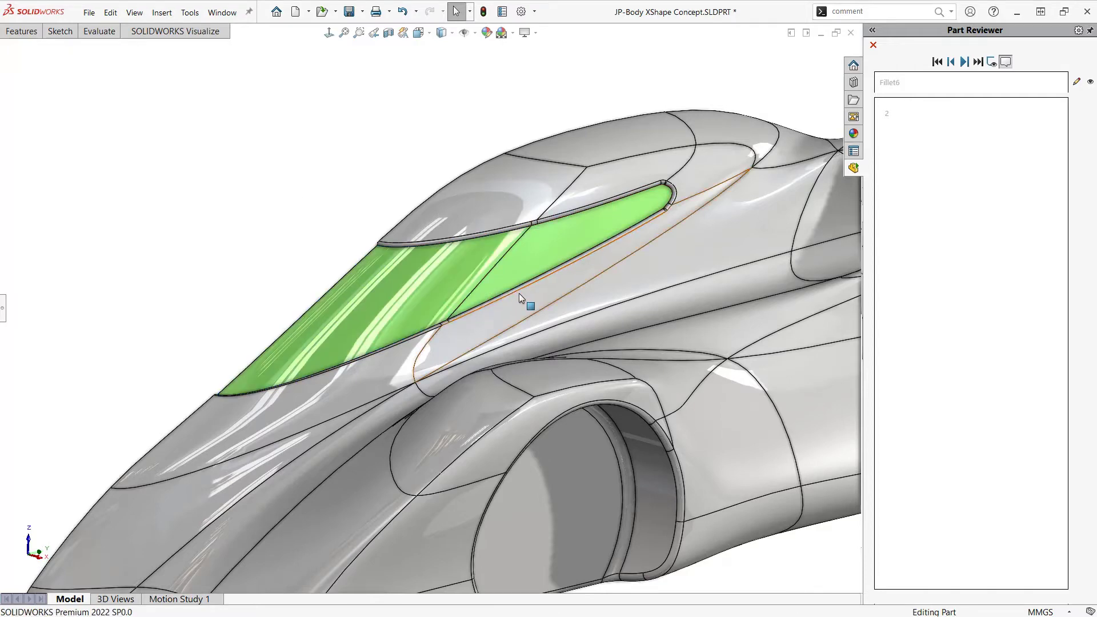
scroll(518, 293, down, 3)
scroll(540, 309, down, 3)
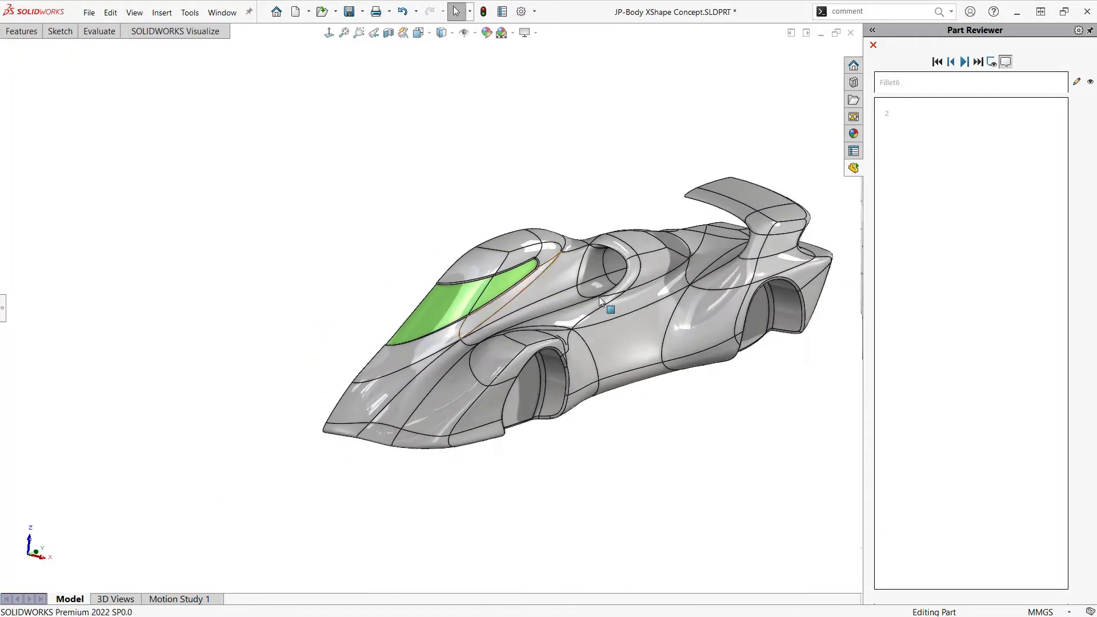
Advance the part review to the third comment and examine the orange headlight recess with its green and blue lens bodies
click(965, 61)
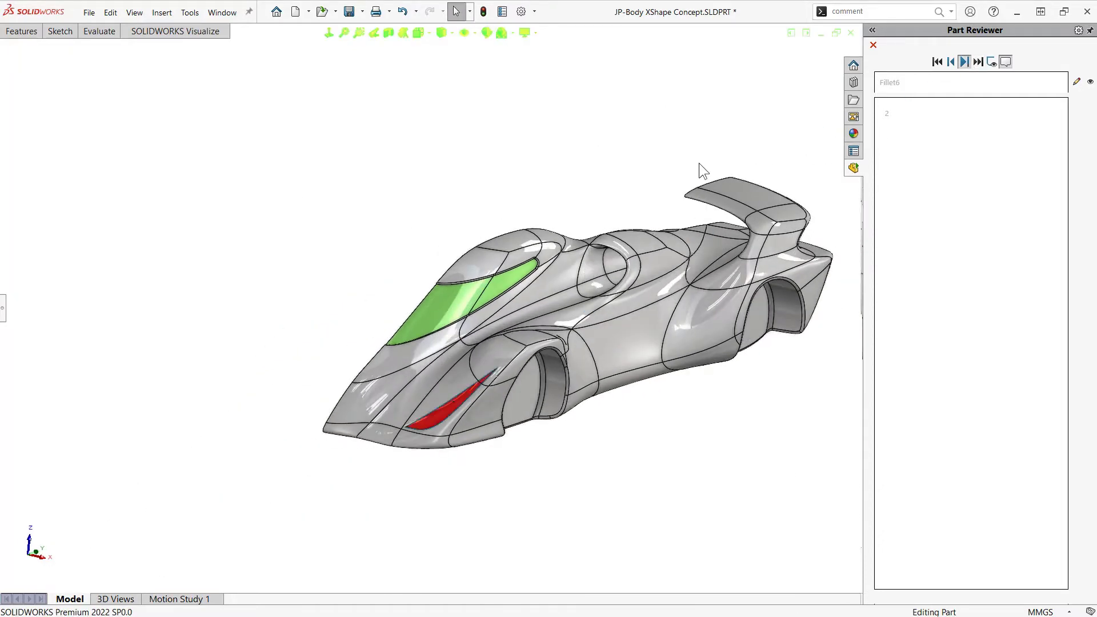
scroll(365, 399, up, 8)
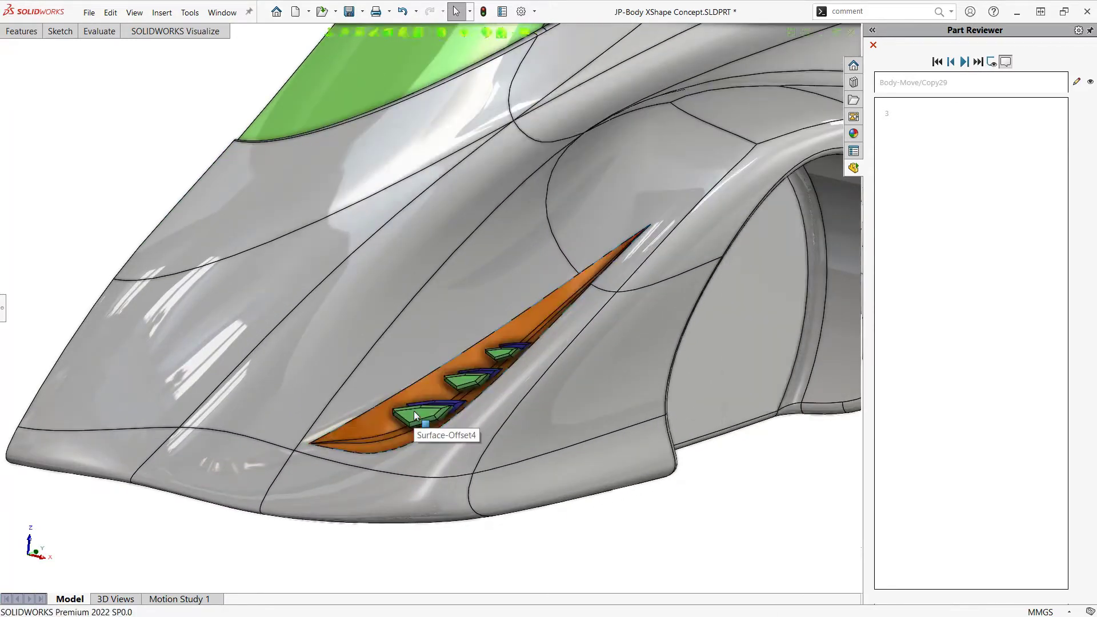
scroll(425, 406, up, 3)
middle_drag(452, 378, 426, 439)
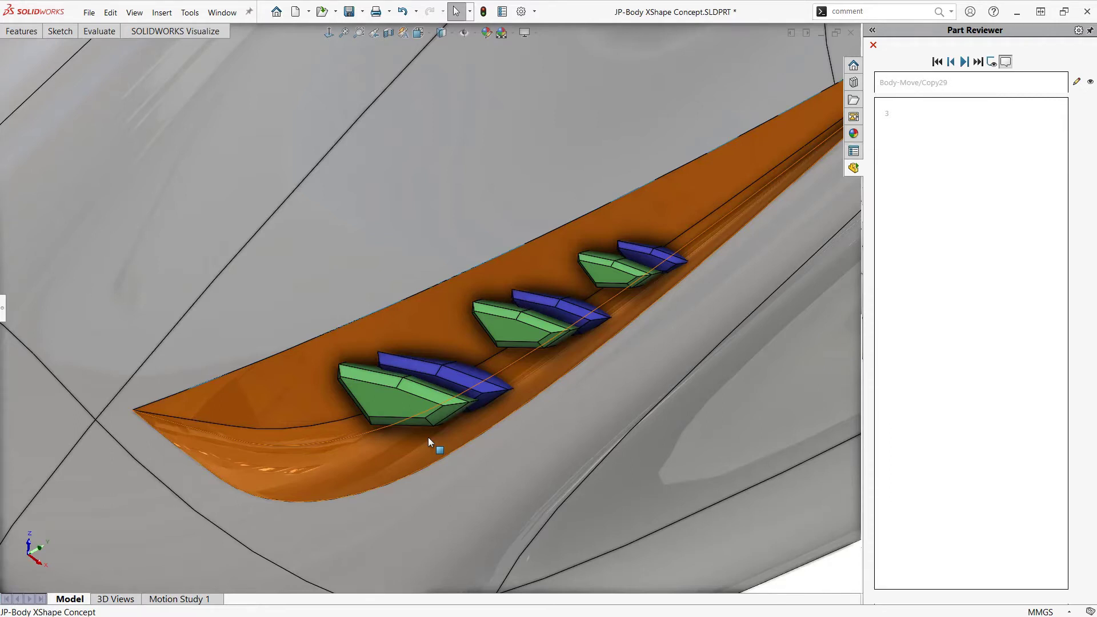
scroll(437, 431, up, 5)
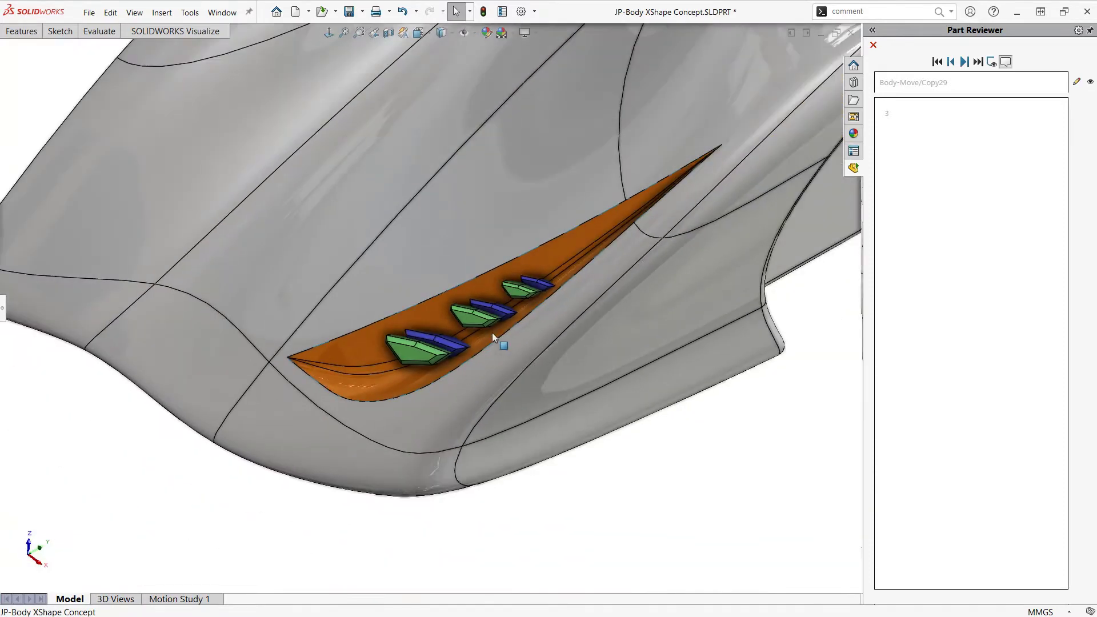
scroll(542, 296, up, 6)
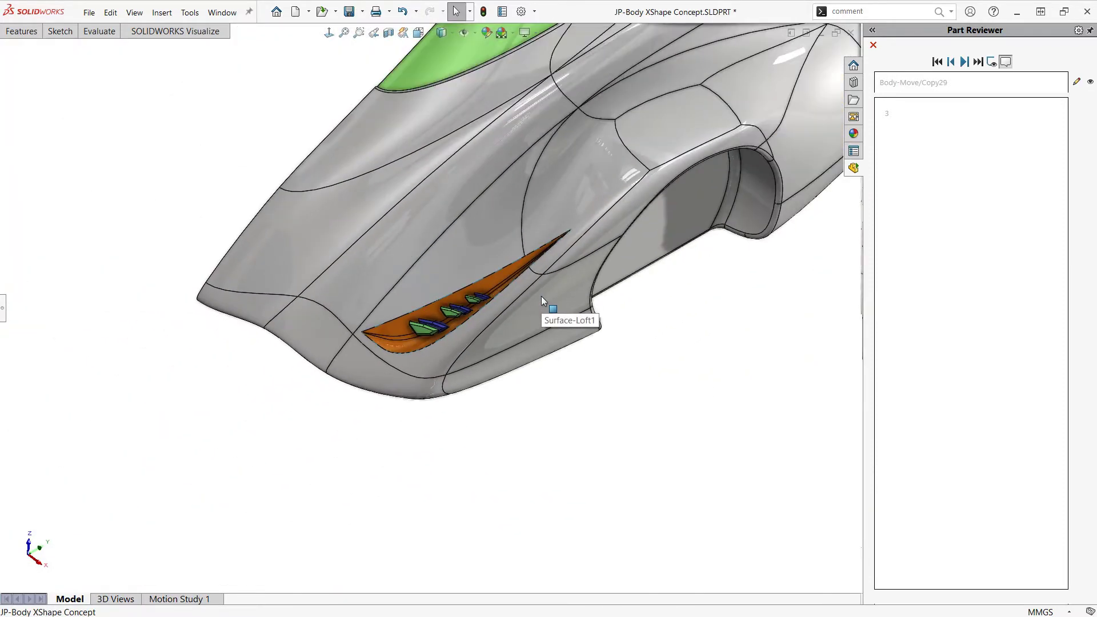
middle_drag(681, 287, 601, 396)
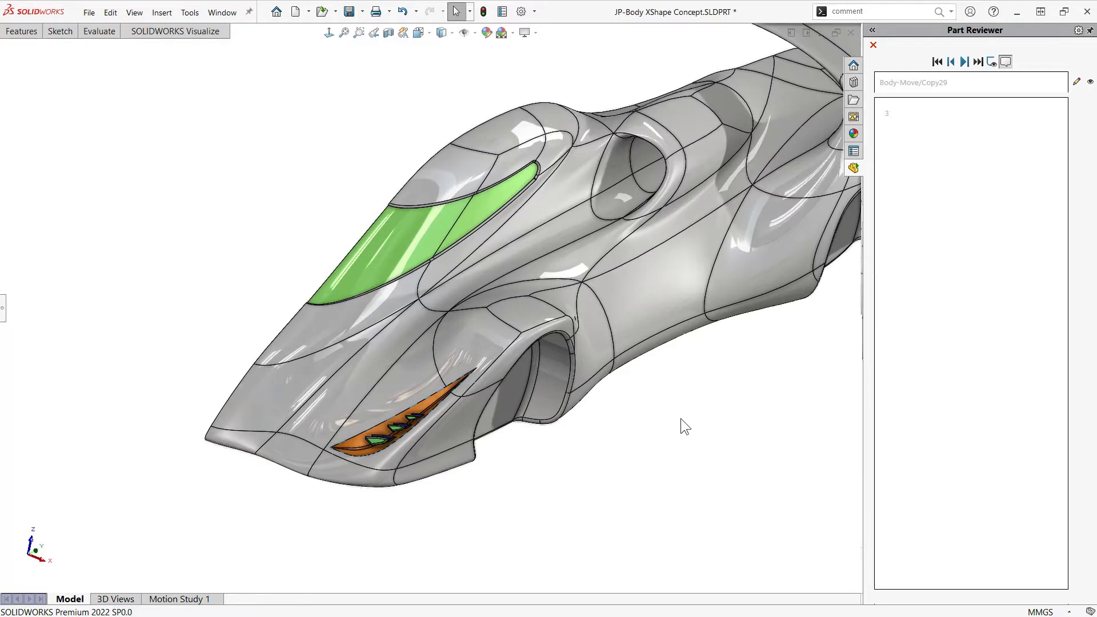
scroll(681, 418, up, 2)
Advance the part review to the fourth comment and examine the mirrored car body and the red headlight surface
click(965, 63)
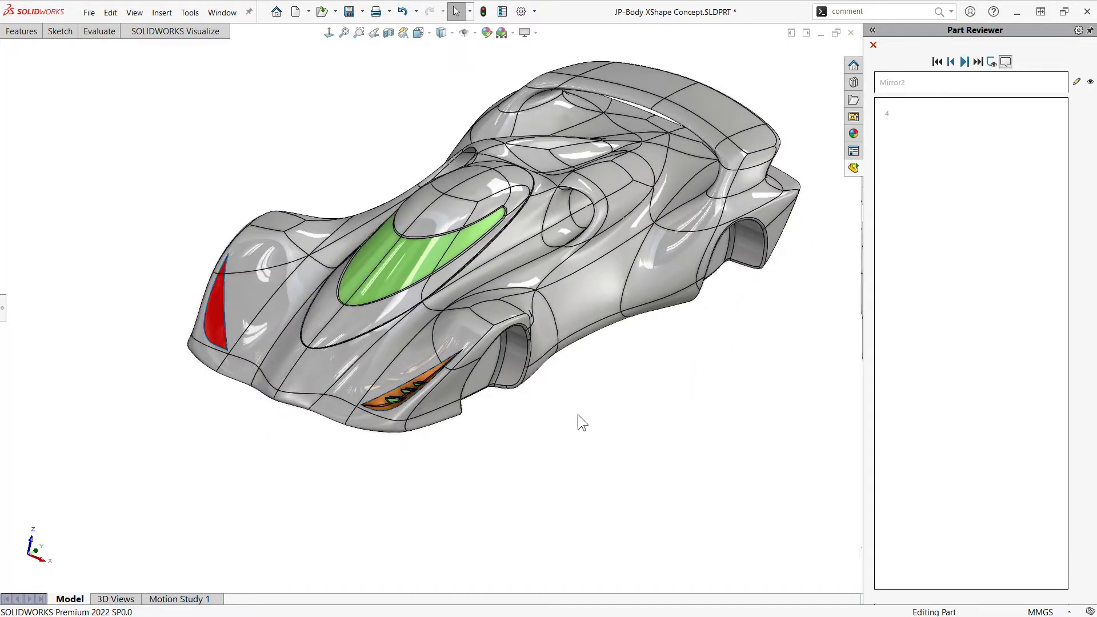
scroll(427, 429, down, 3)
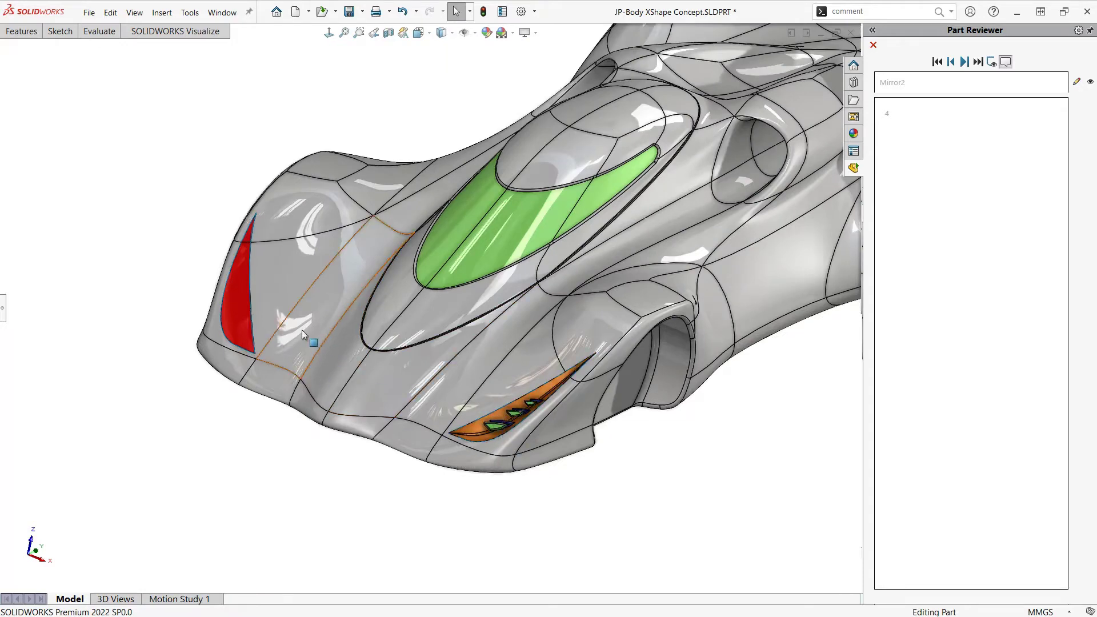
scroll(243, 300, down, 2)
click(265, 289)
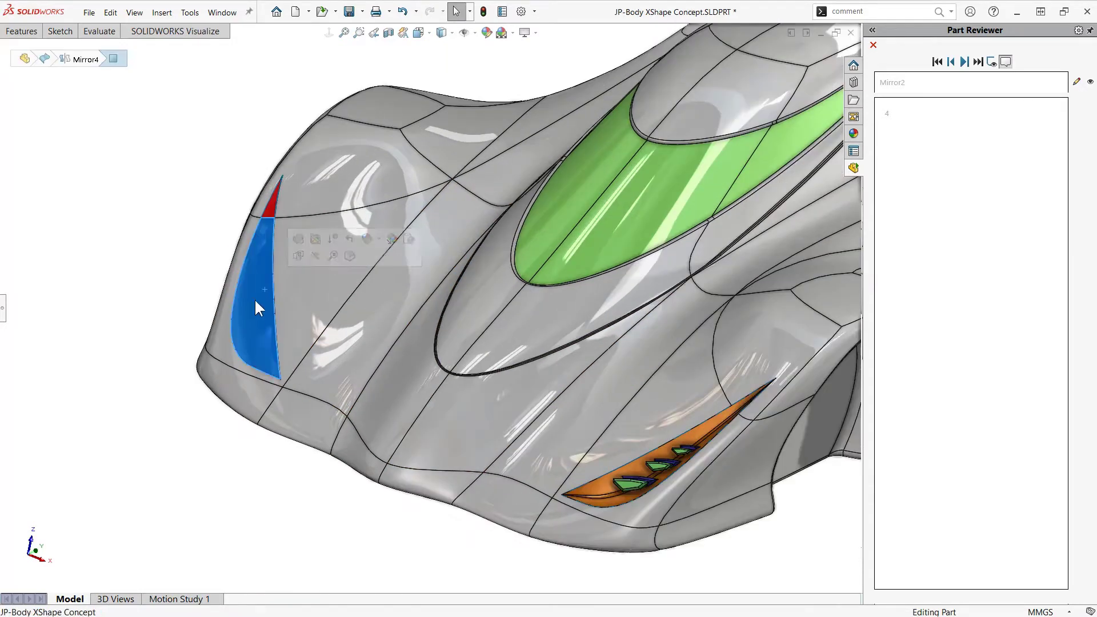
click(199, 246)
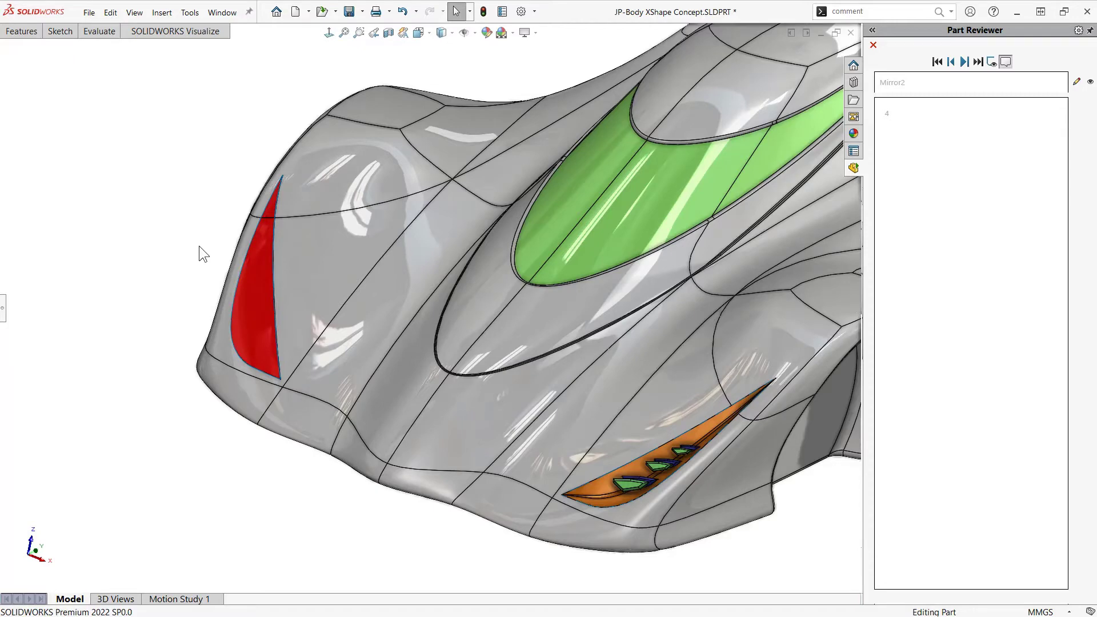
middle_drag(378, 300, 532, 298)
Advance the part review to the fifth comment and examine the front cutout, the underside and the purple rear fins
click(963, 64)
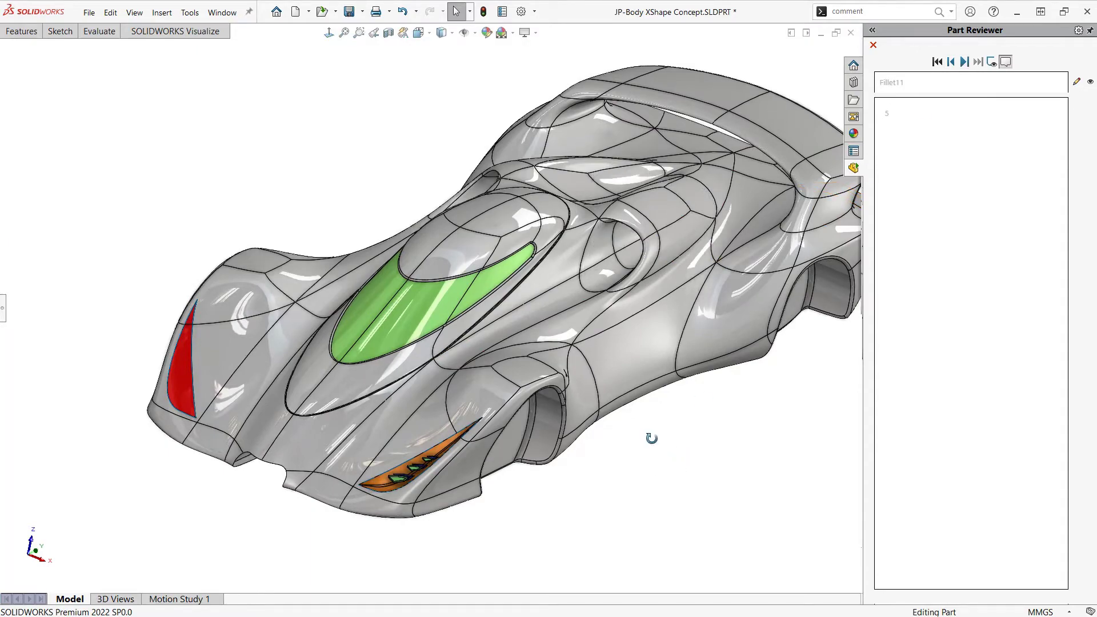
middle_drag(652, 438, 717, 369)
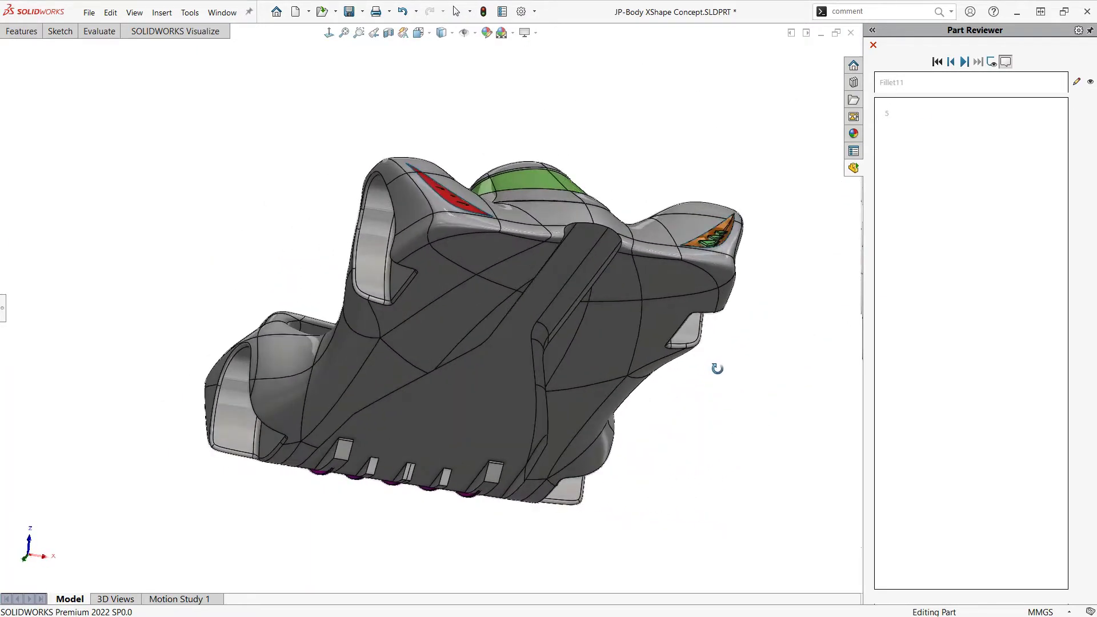
middle_drag(501, 387, 469, 407)
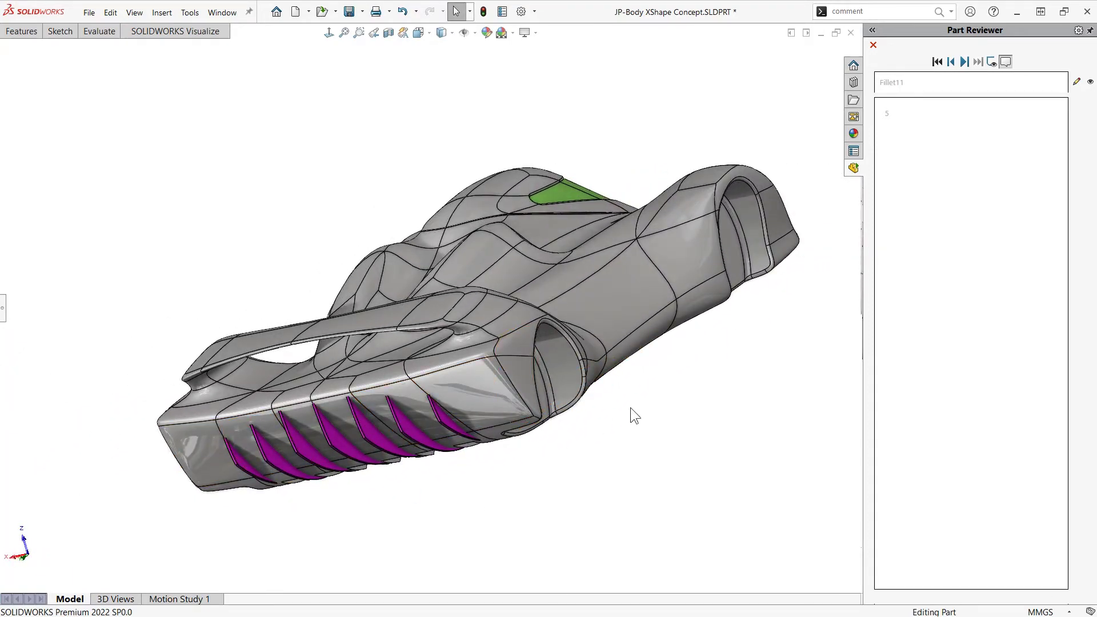
middle_drag(630, 407, 357, 505)
ctrl+middle_drag(670, 490, 607, 494)
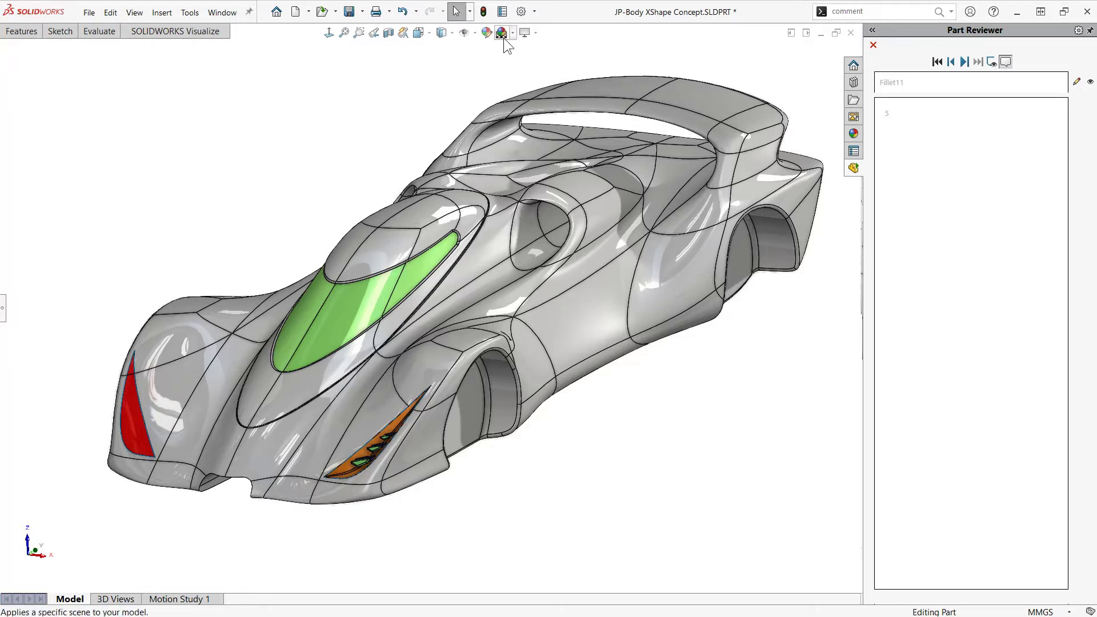
Start editing the color appearance and remove the whole part from its selected geometry
click(487, 33)
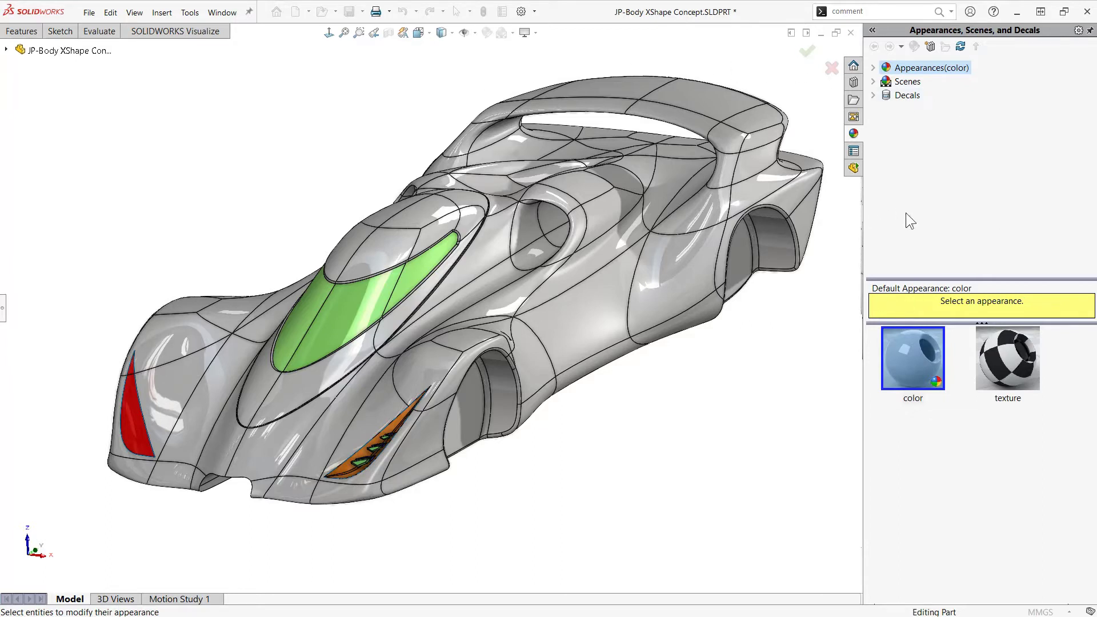
click(3, 308)
drag(121, 309, 195, 309)
key(f)
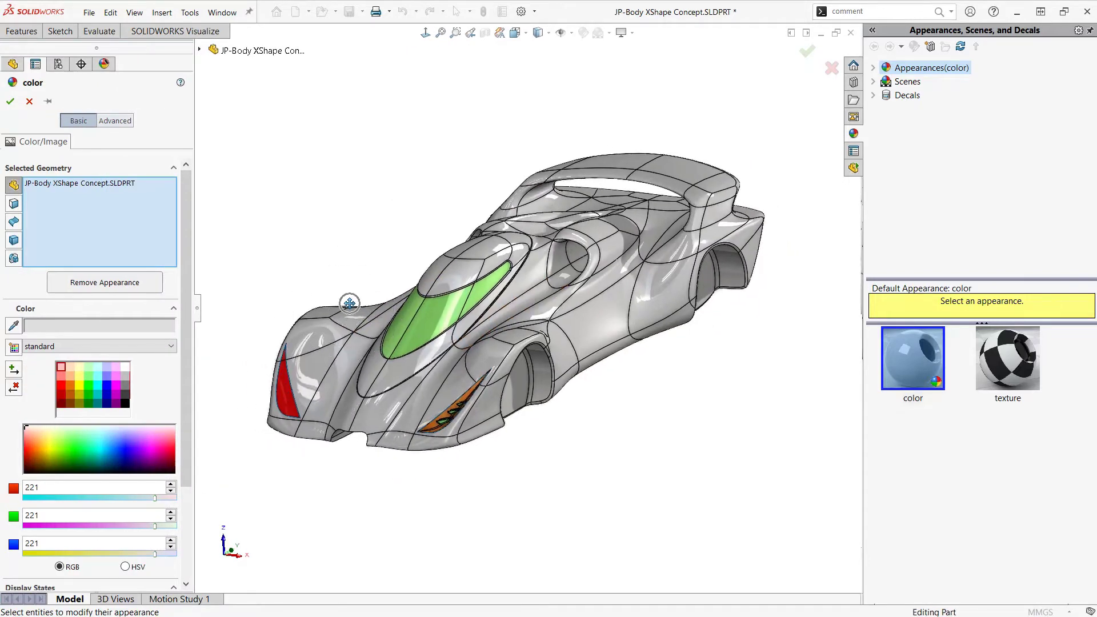
middle_drag(261, 297, 365, 337)
scroll(435, 255, down, 8)
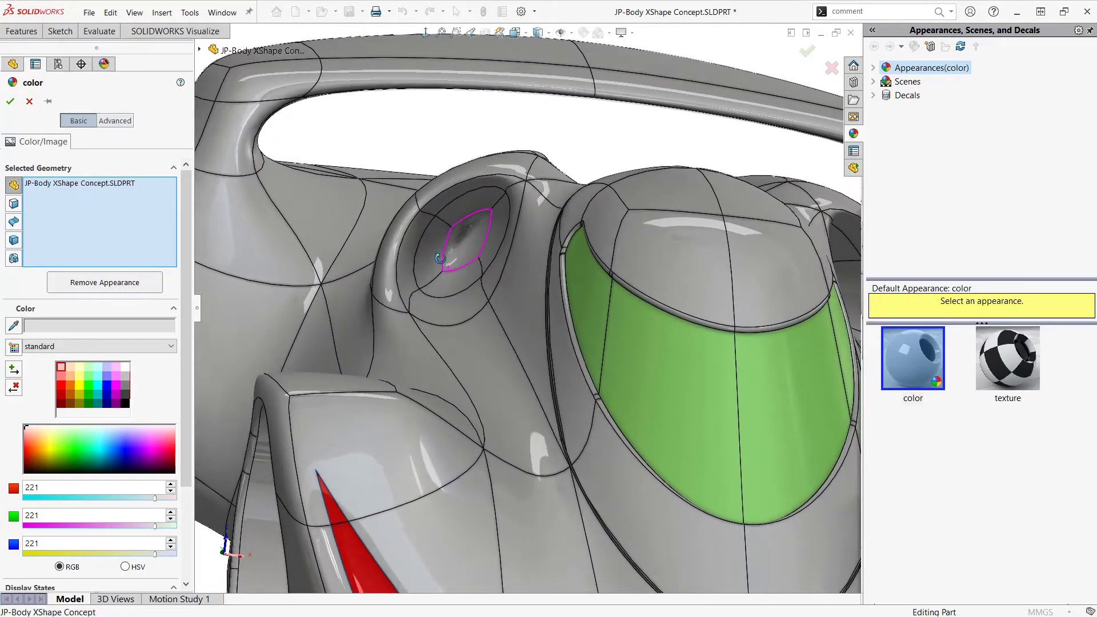
mouse_move(439, 258)
middle_down()
mouse_move(451, 245)
mouse_move(442, 248)
middle_up()
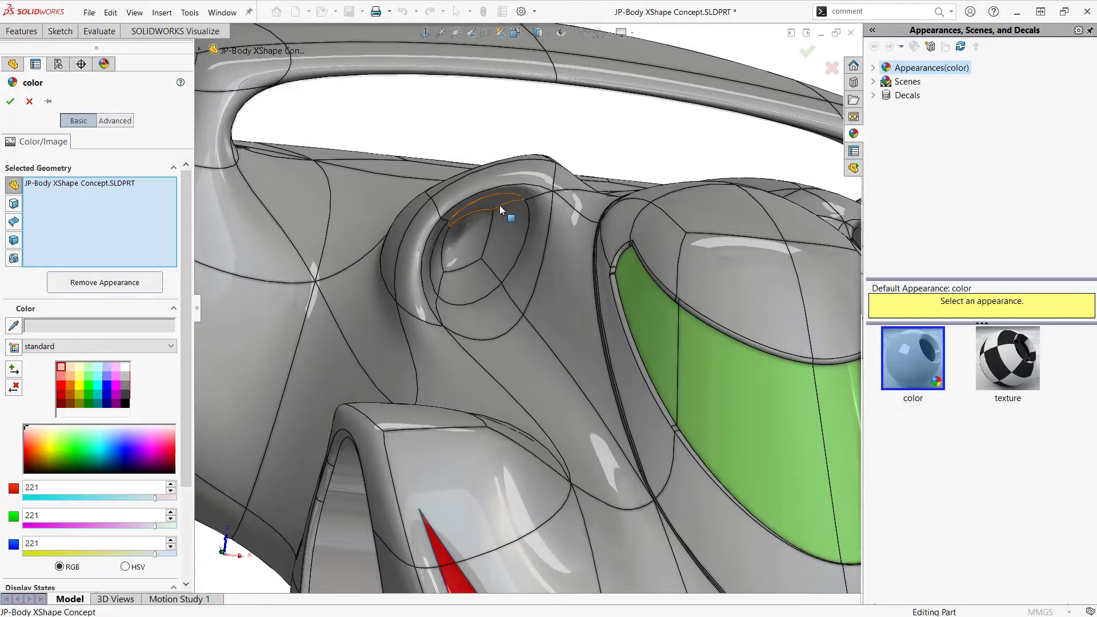
click(509, 231)
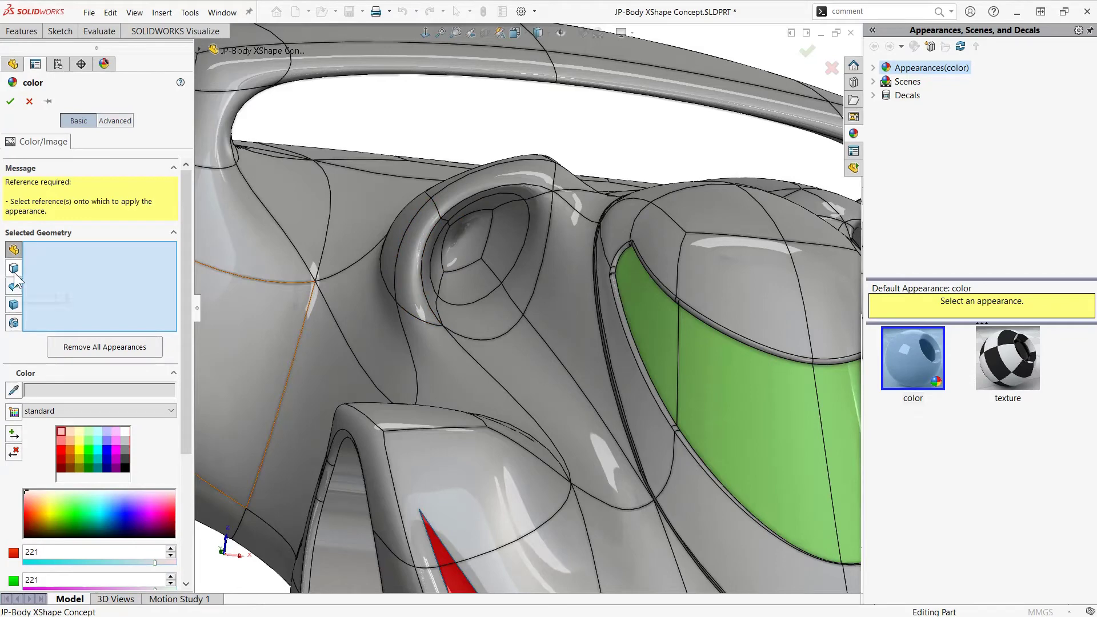
Color the five inner faces of the air intake on the red headlight's side gray, RGB 128, 128, 128
click(457, 253)
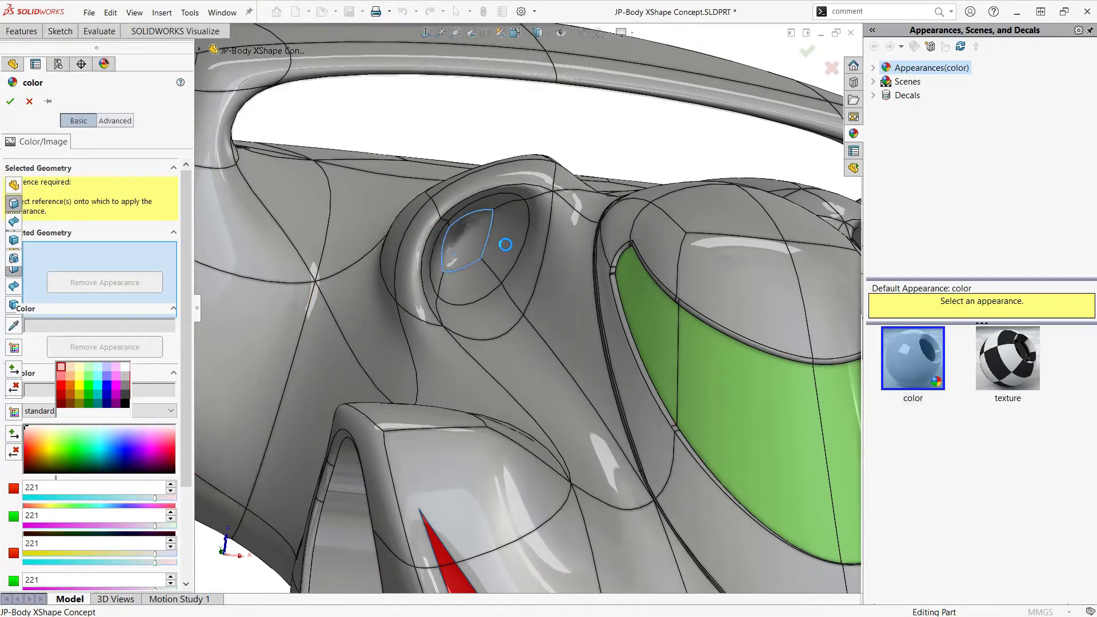
click(505, 244)
click(489, 203)
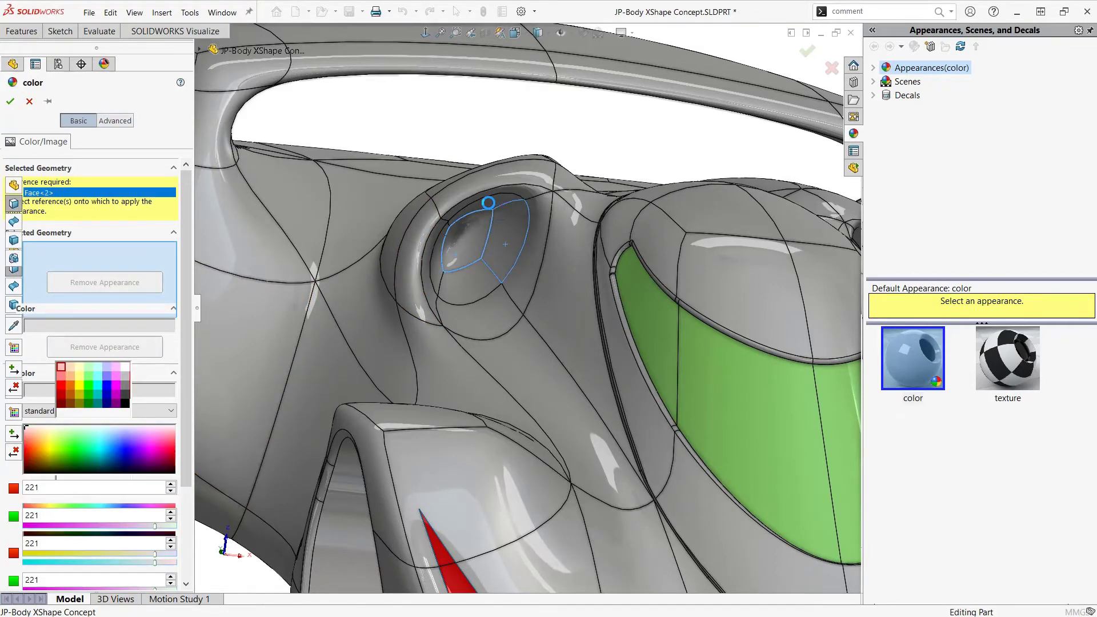
click(465, 286)
click(437, 272)
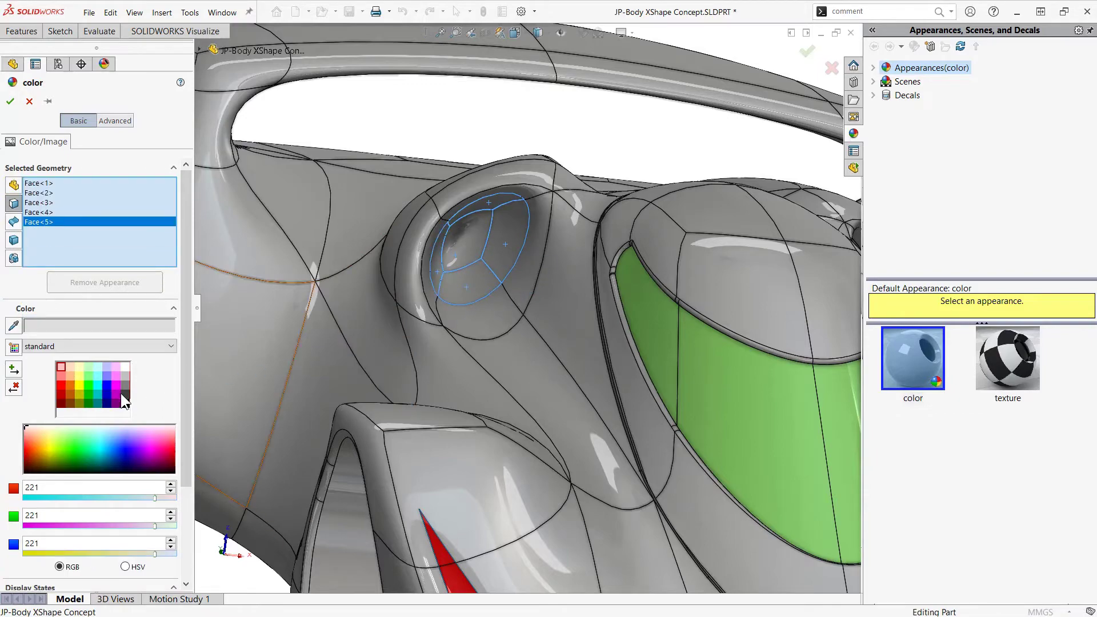
click(122, 389)
Add the five inner faces of the opposite air intake to the gray color selection and apply the appearance
scroll(614, 259, up, 4)
middle_drag(719, 259, 719, 271)
scroll(720, 272, down, 4)
click(698, 297)
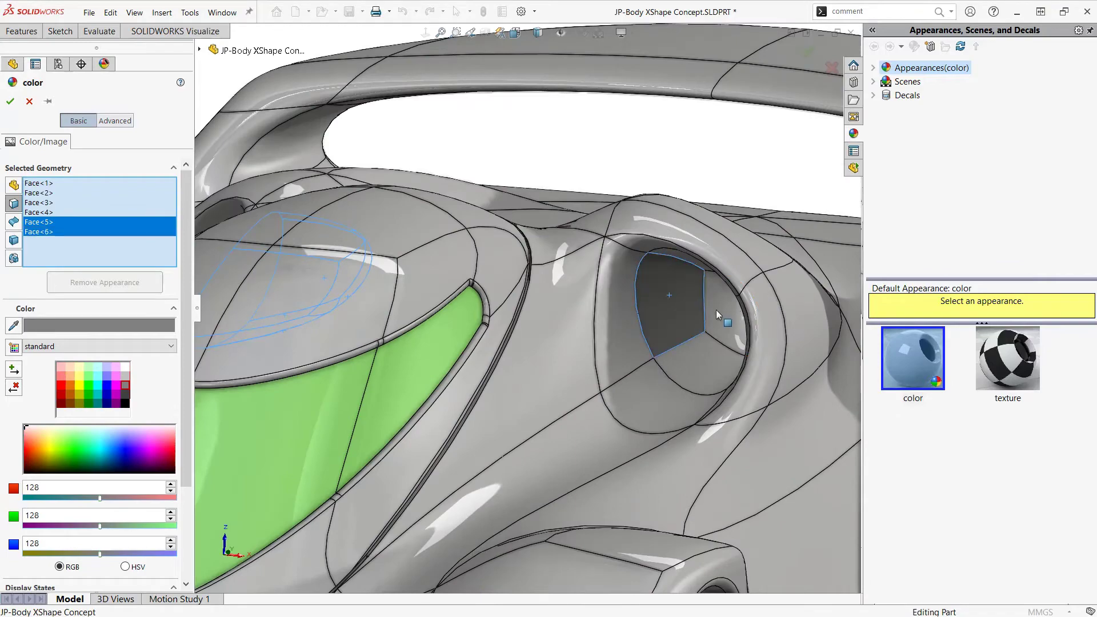
click(715, 310)
click(697, 361)
middle_drag(697, 361, 718, 331)
click(716, 275)
click(735, 353)
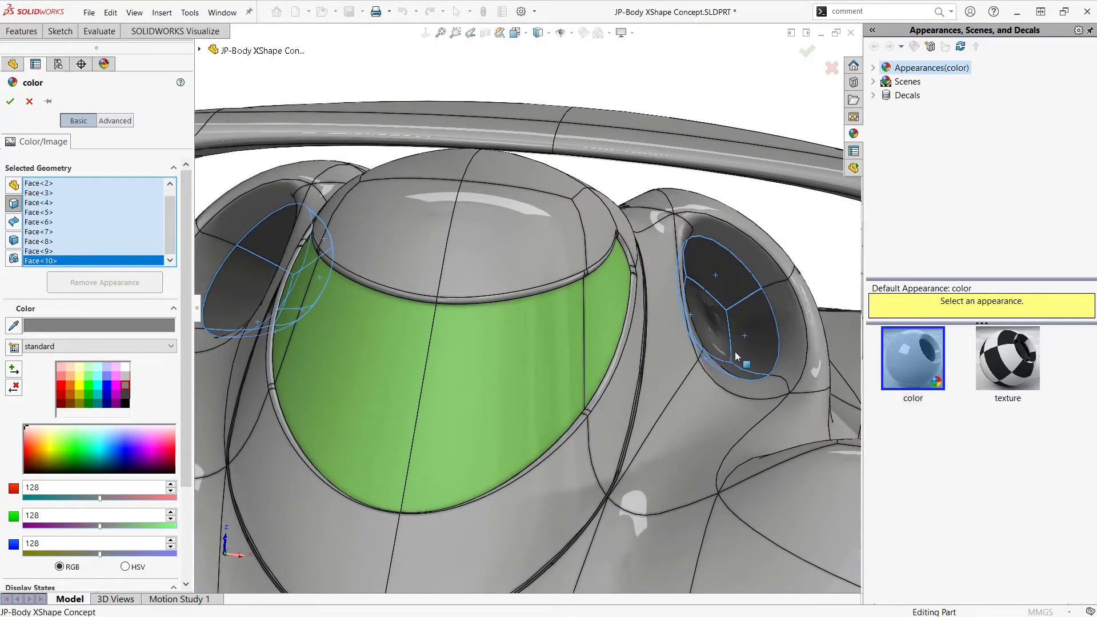
scroll(731, 355, up, 5)
middle_drag(580, 382, 588, 341)
scroll(499, 374, down, 2)
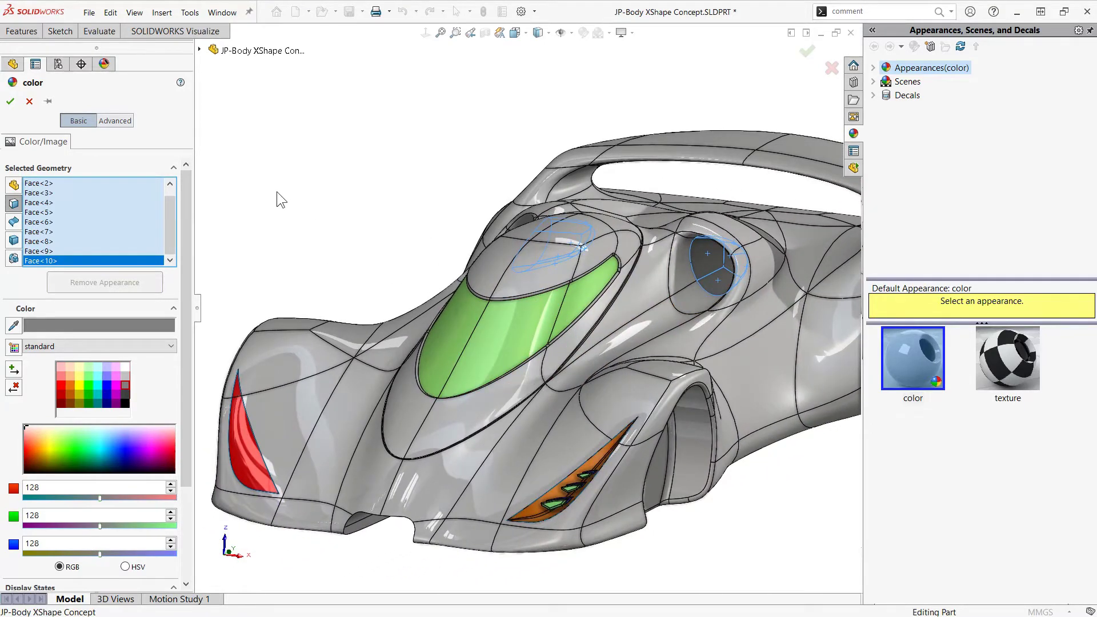
click(11, 102)
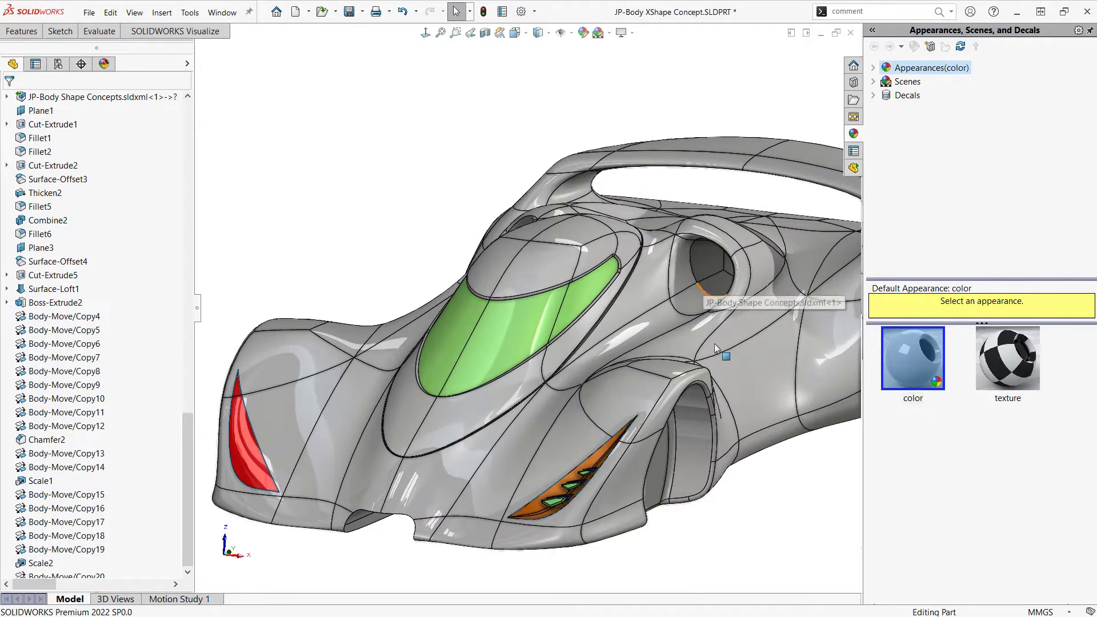
Start editing the color appearance of the front wheel well's Cut-Extrude1 feature and add Fillet1 to its selected geometry
scroll(759, 478, down, 2)
middle_drag(663, 483, 633, 388)
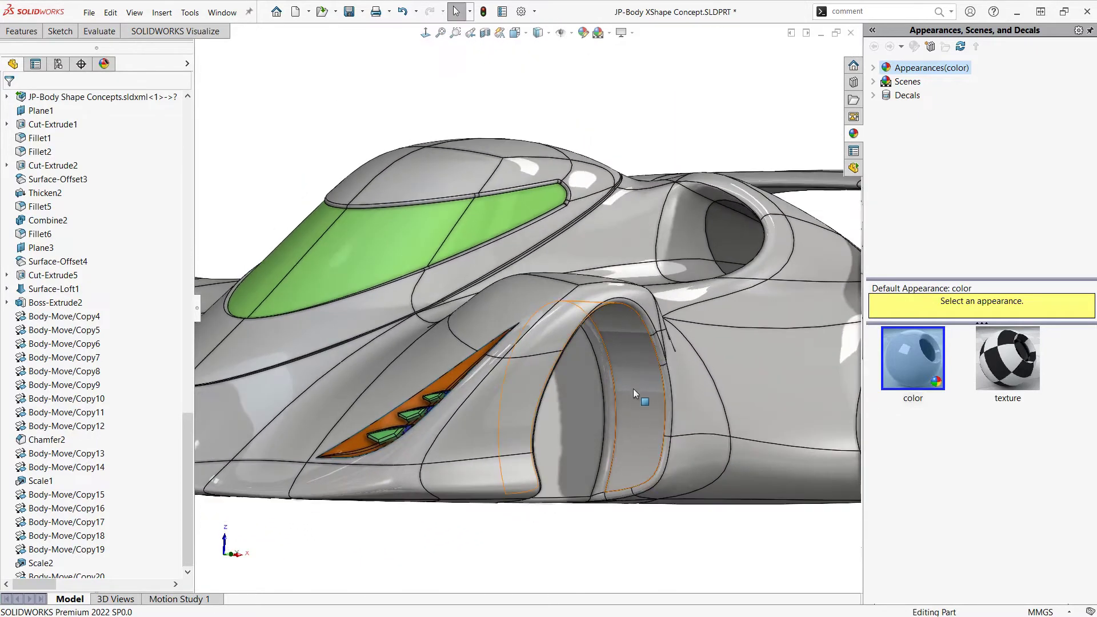
click(633, 388)
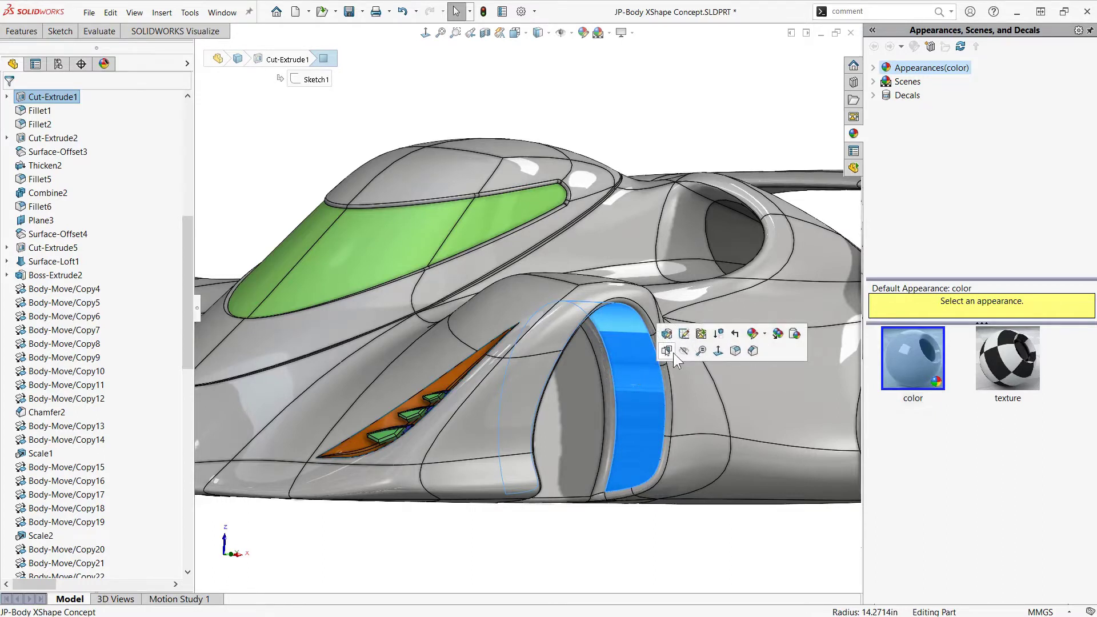
click(762, 337)
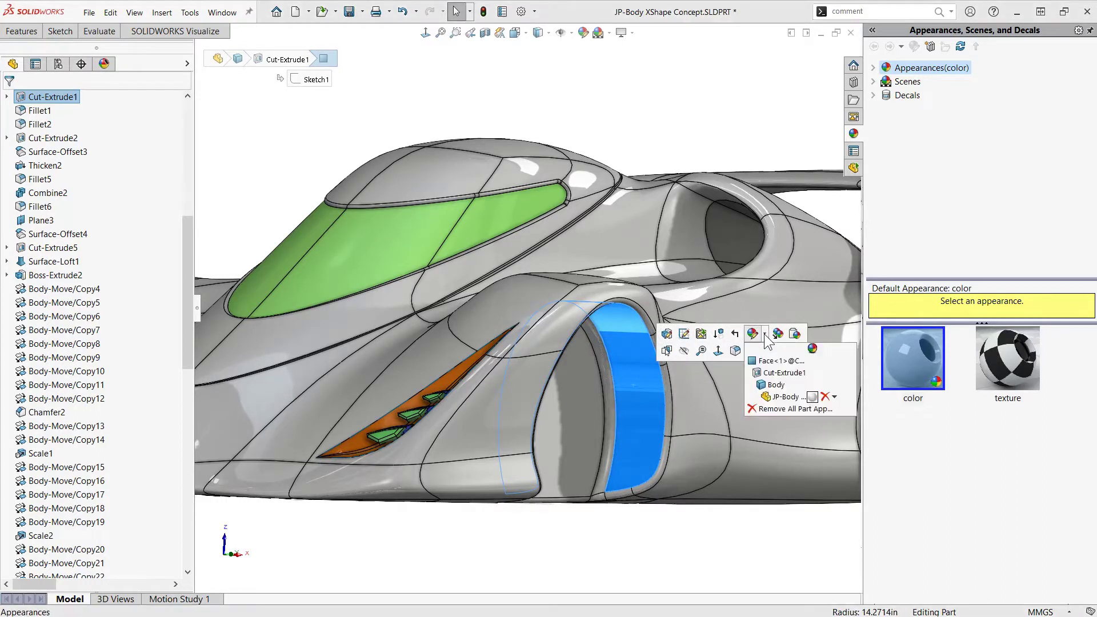
click(790, 374)
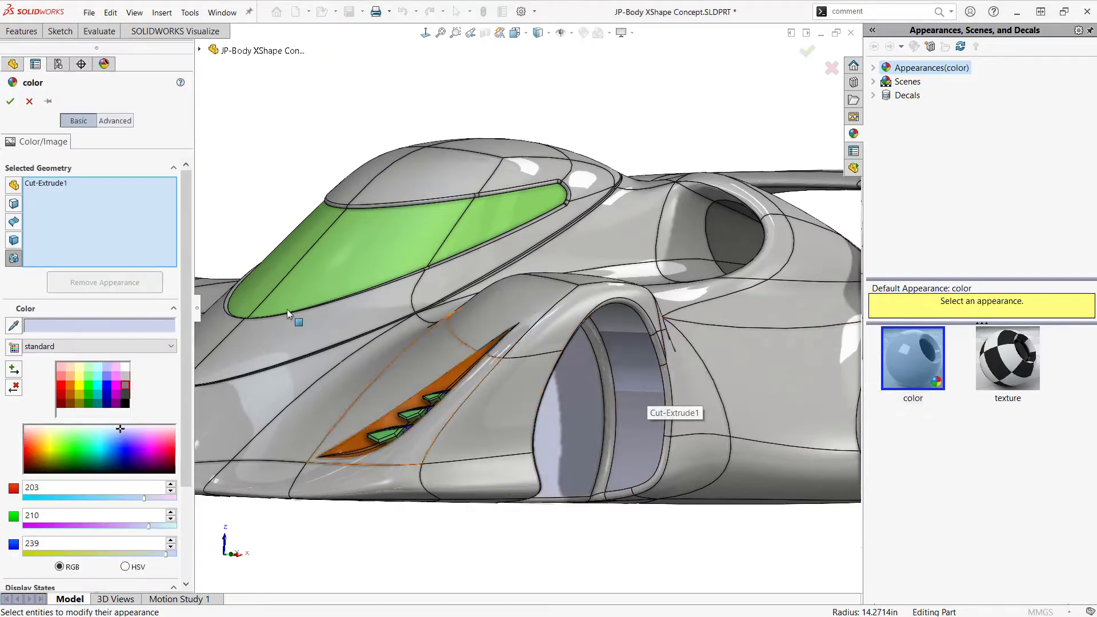
click(14, 258)
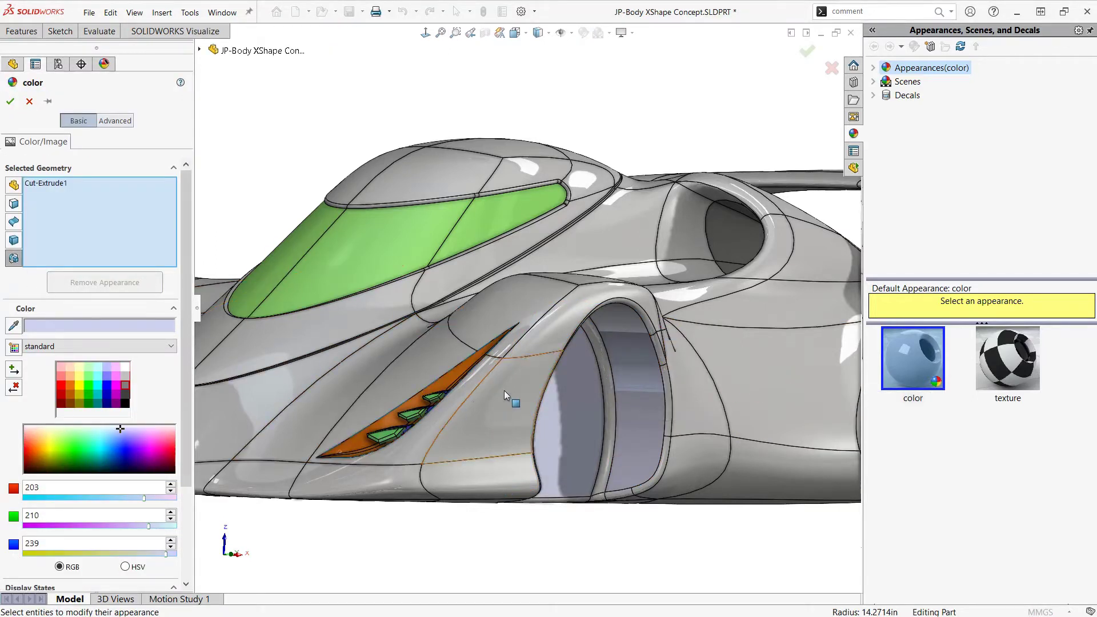
click(600, 363)
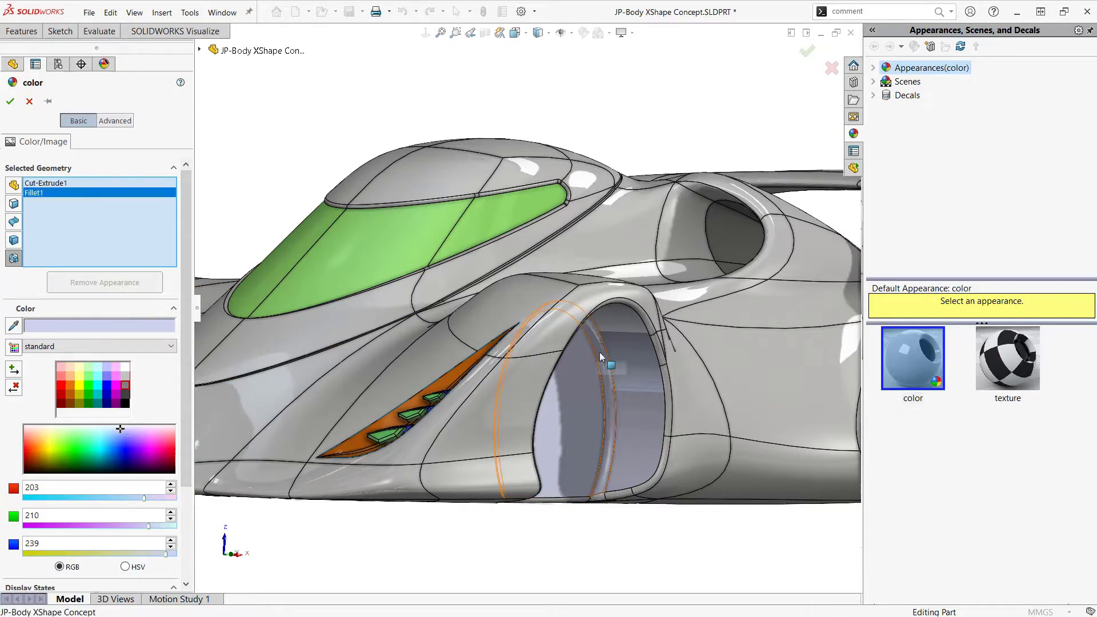
Color the selected wheel well features dark purple, RGB 128, 0, 128, and apply the appearance
click(113, 394)
click(112, 405)
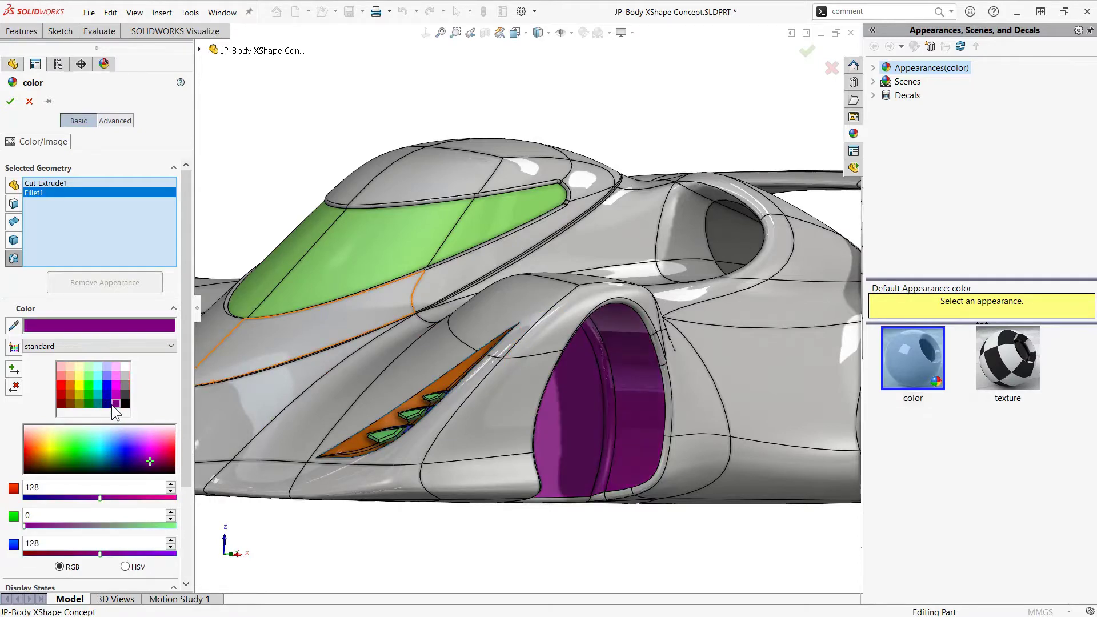
scroll(474, 421, up, 3)
middle_drag(645, 423, 509, 425)
scroll(509, 425, up, 3)
scroll(804, 345, down, 5)
mouse_move(727, 342)
middle_down()
mouse_move(812, 314)
mouse_move(773, 351)
mouse_move(729, 355)
middle_up()
scroll(615, 384, up, 4)
middle_drag(423, 379, 529, 379)
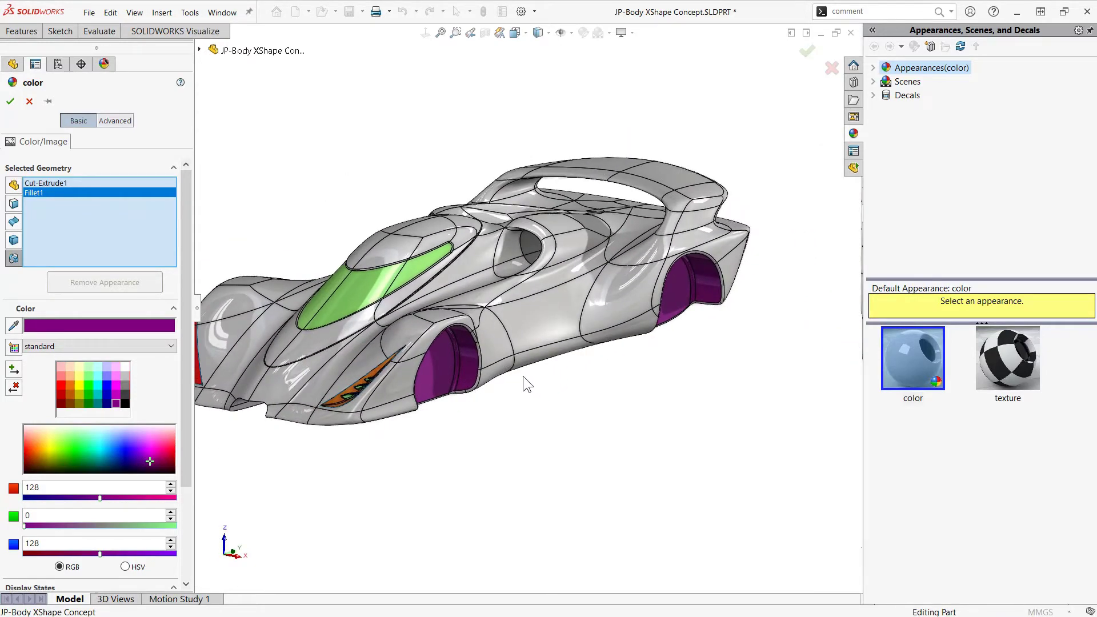
scroll(286, 354, down, 5)
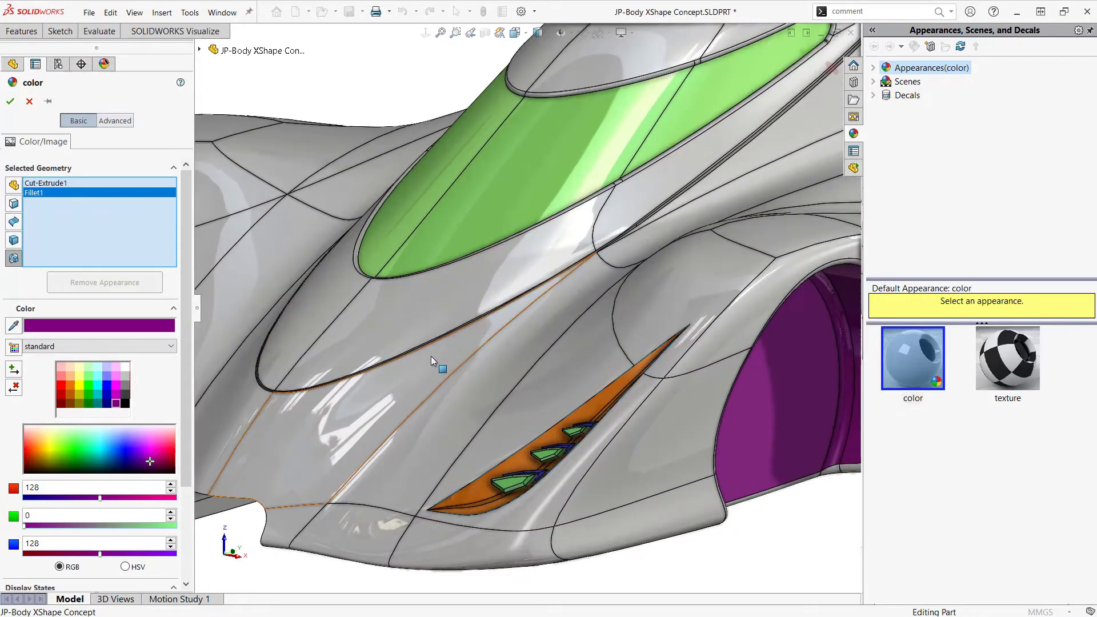
click(46, 103)
click(10, 103)
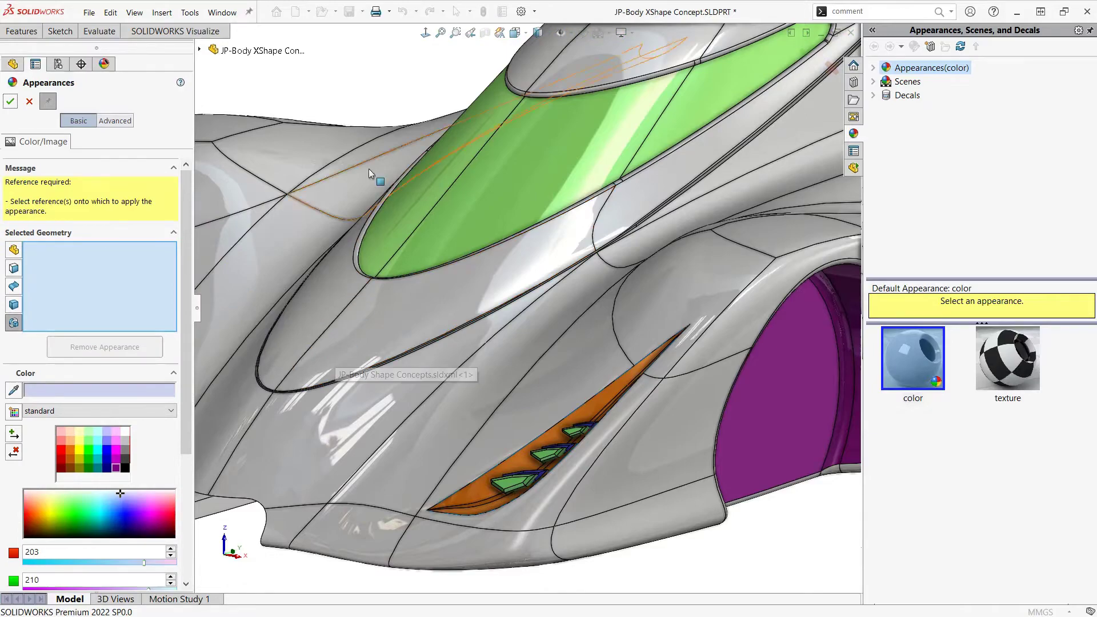
Close the appearance editor without coloring anything further and switch to the Car Assembly.SLDASM document
scroll(703, 242, up, 5)
middle_drag(705, 301, 543, 345)
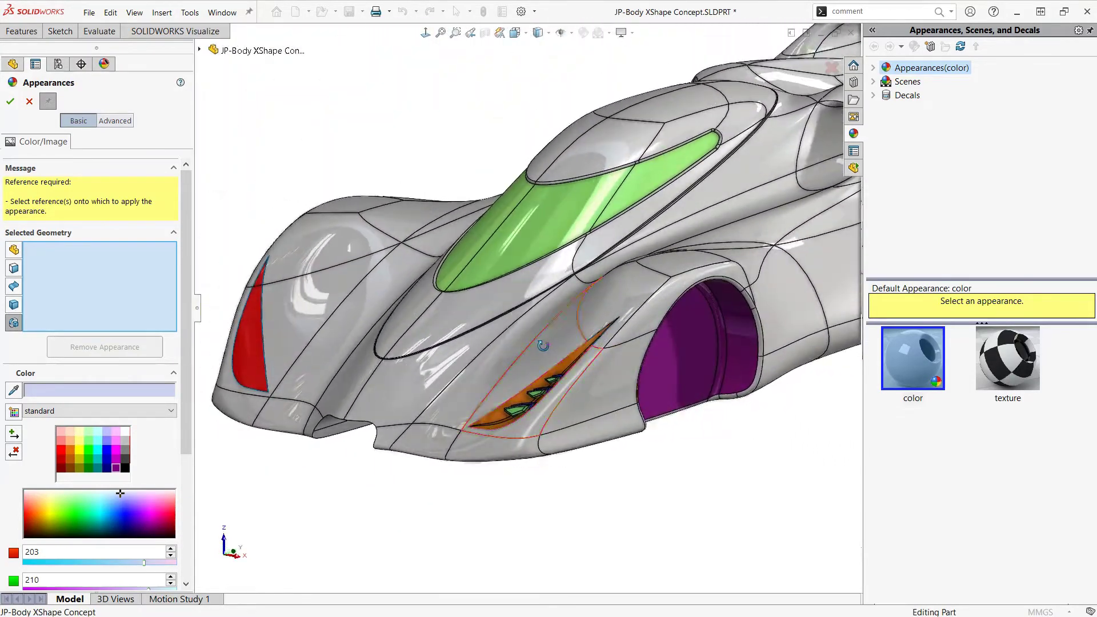
scroll(712, 356, up, 10)
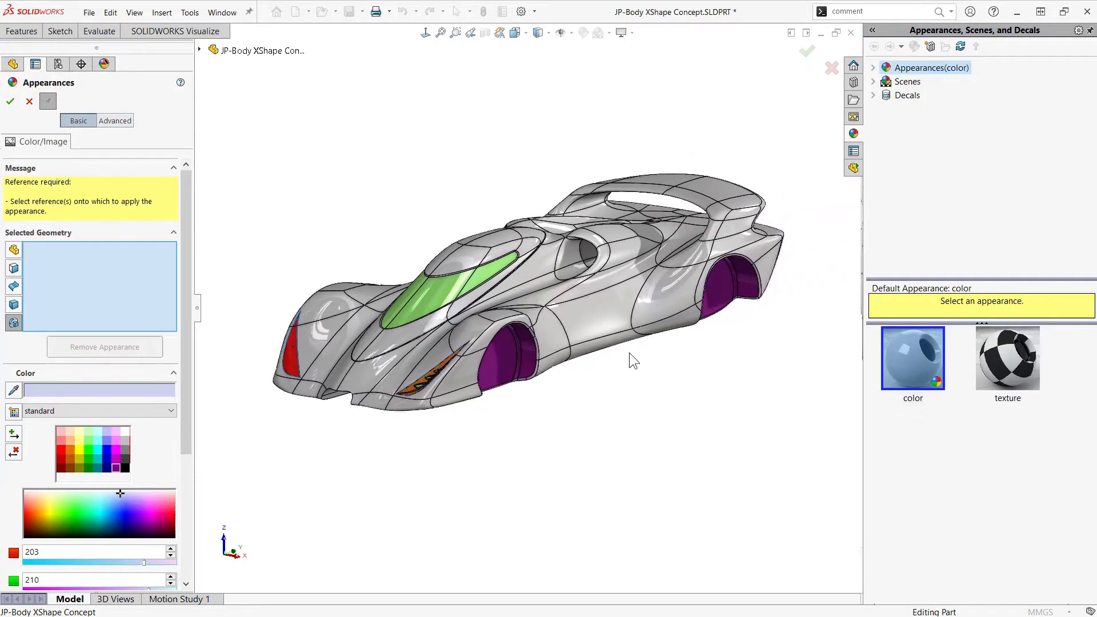
middle_drag(629, 352, 653, 371)
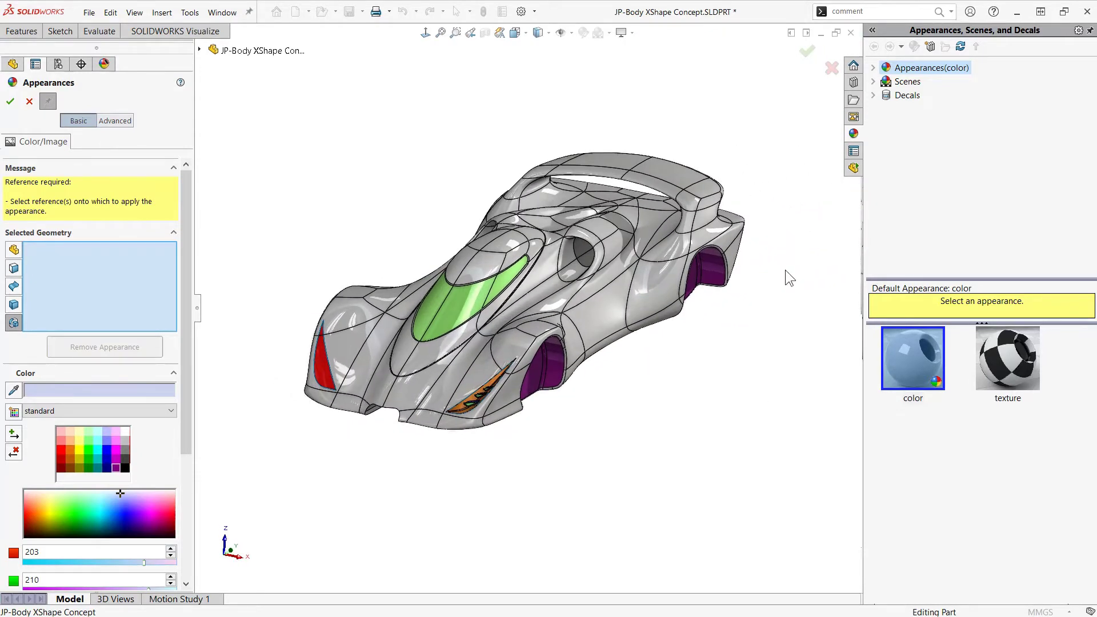
click(831, 68)
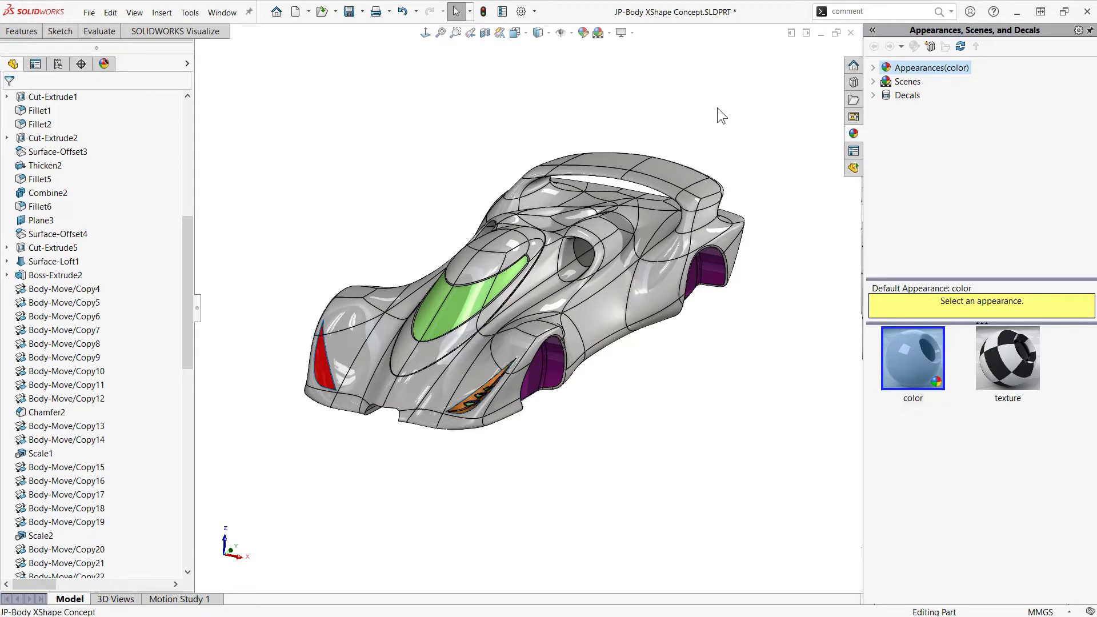
click(222, 12)
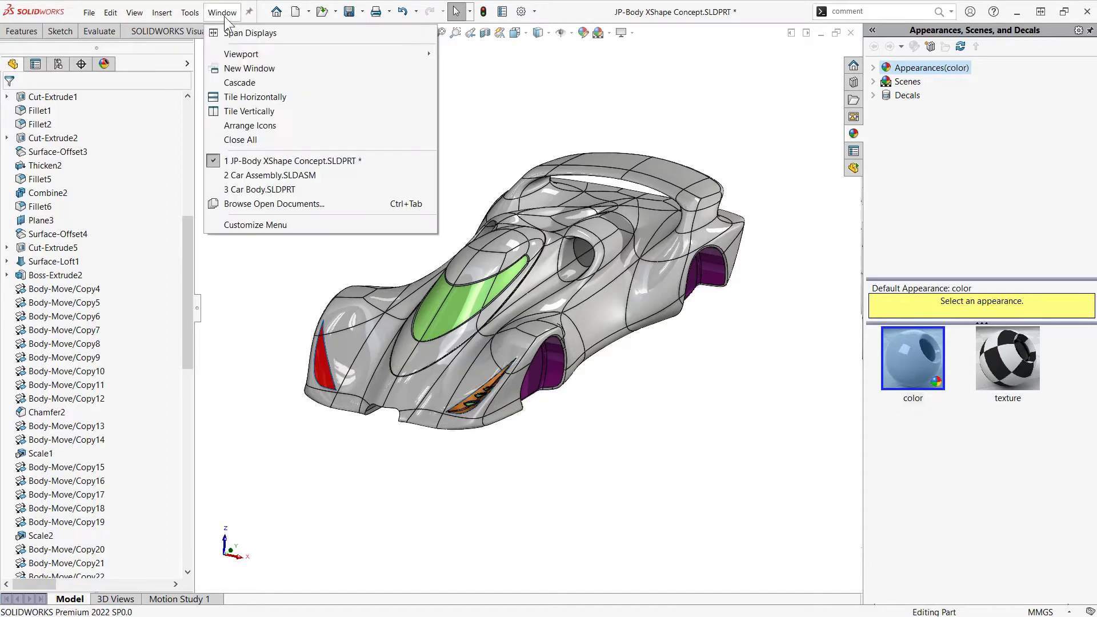
click(268, 176)
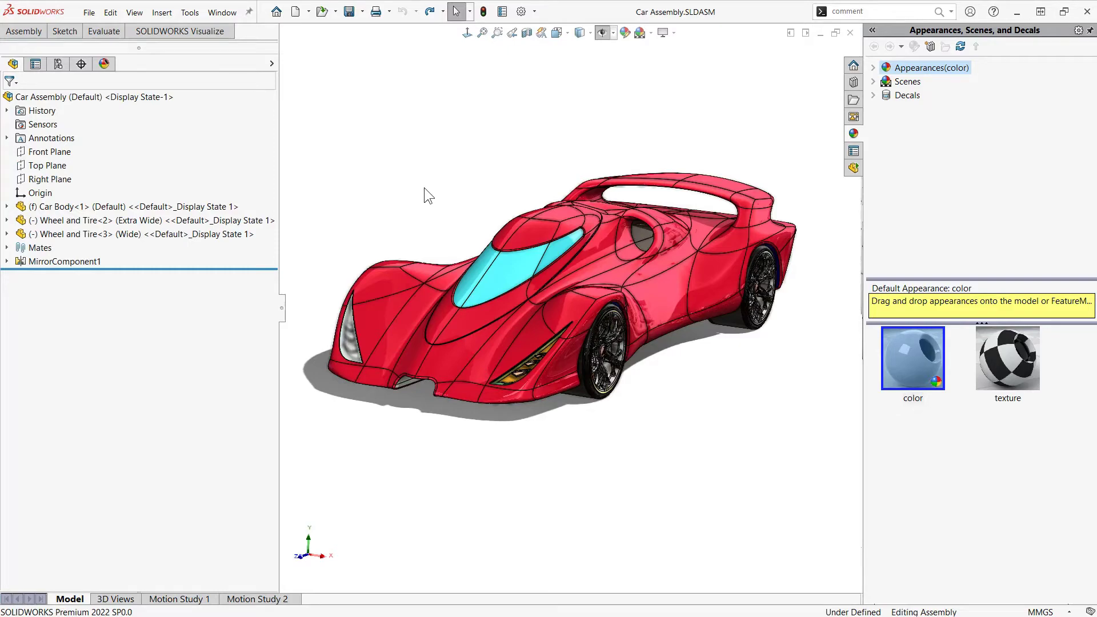
Examine the display smoothness of the red body's front fender edges and the front wheel's spokes up close
scroll(563, 317, down, 10)
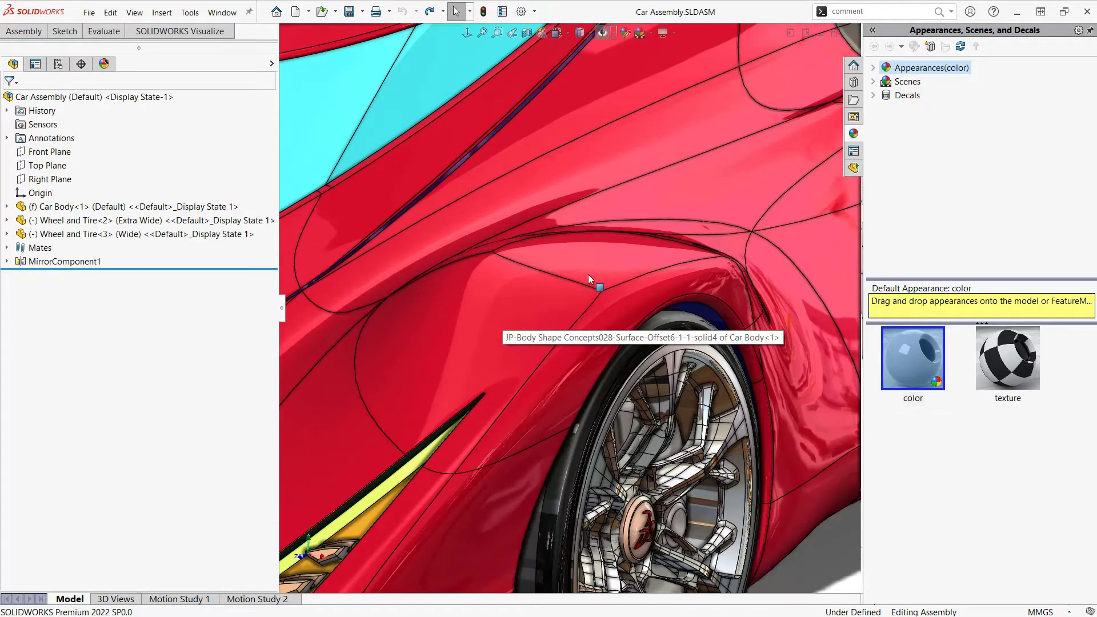
scroll(580, 279, down, 8)
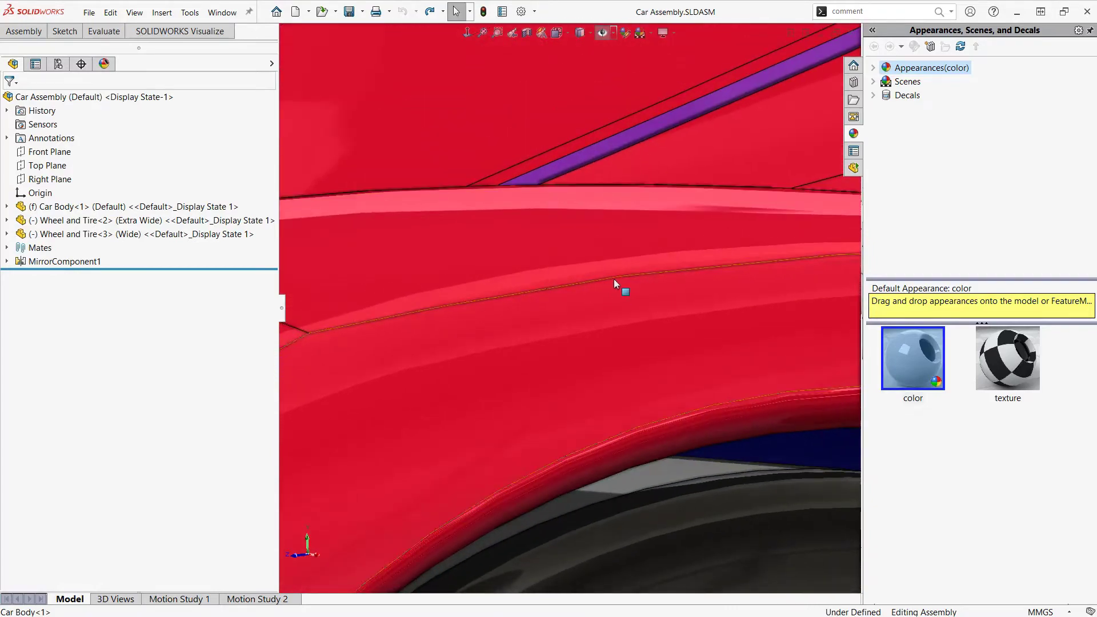
scroll(651, 394, up, 4)
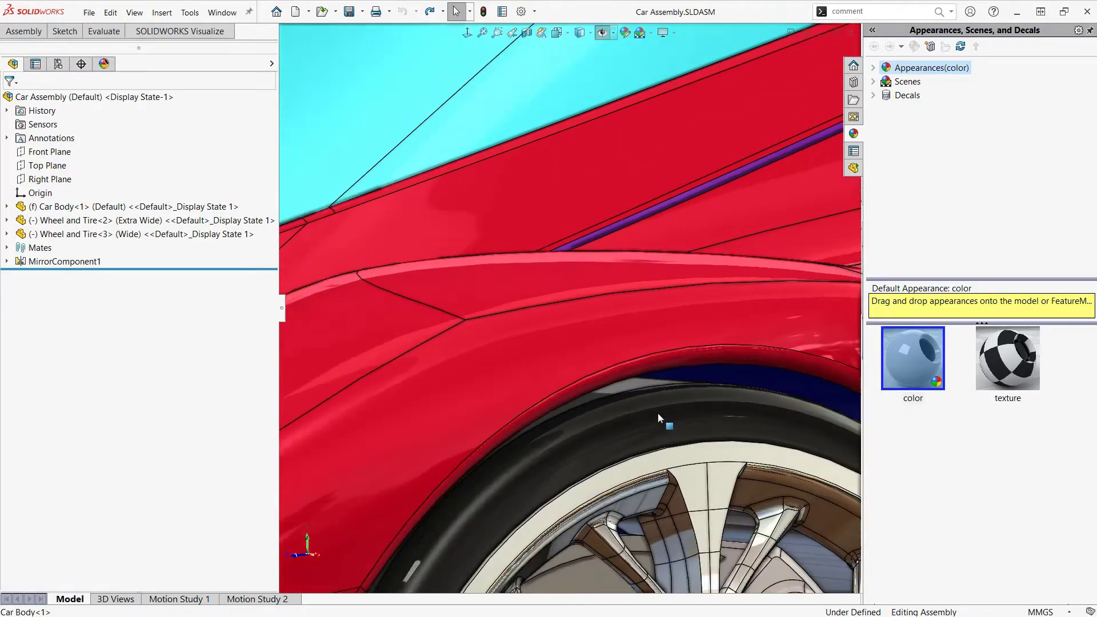
scroll(657, 412, down, 12)
scroll(736, 135, down, 10)
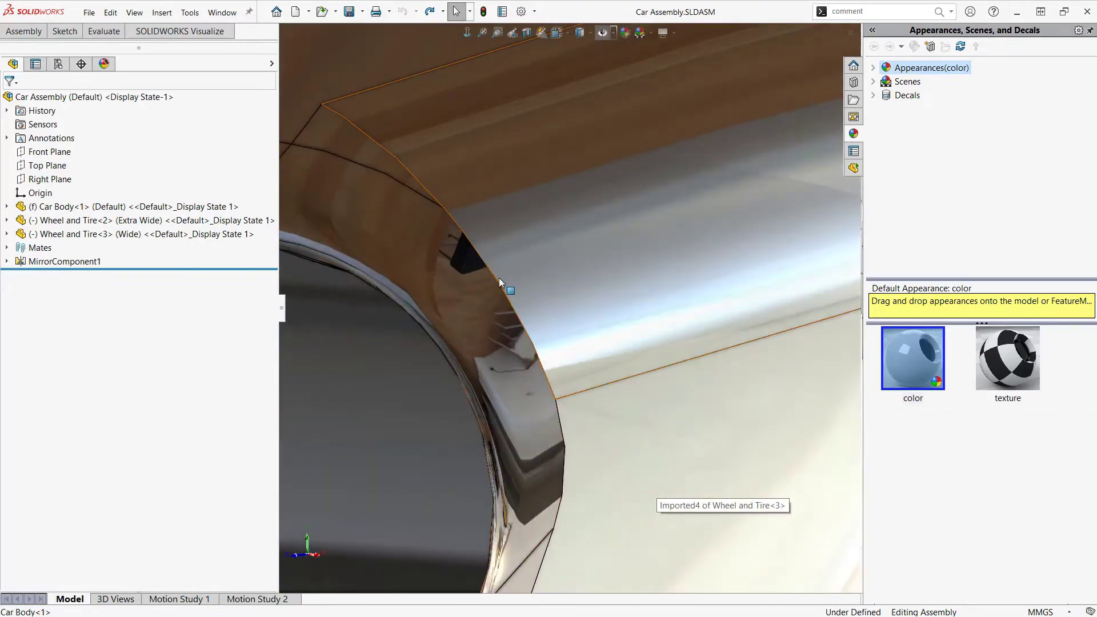
scroll(665, 337, up, 3)
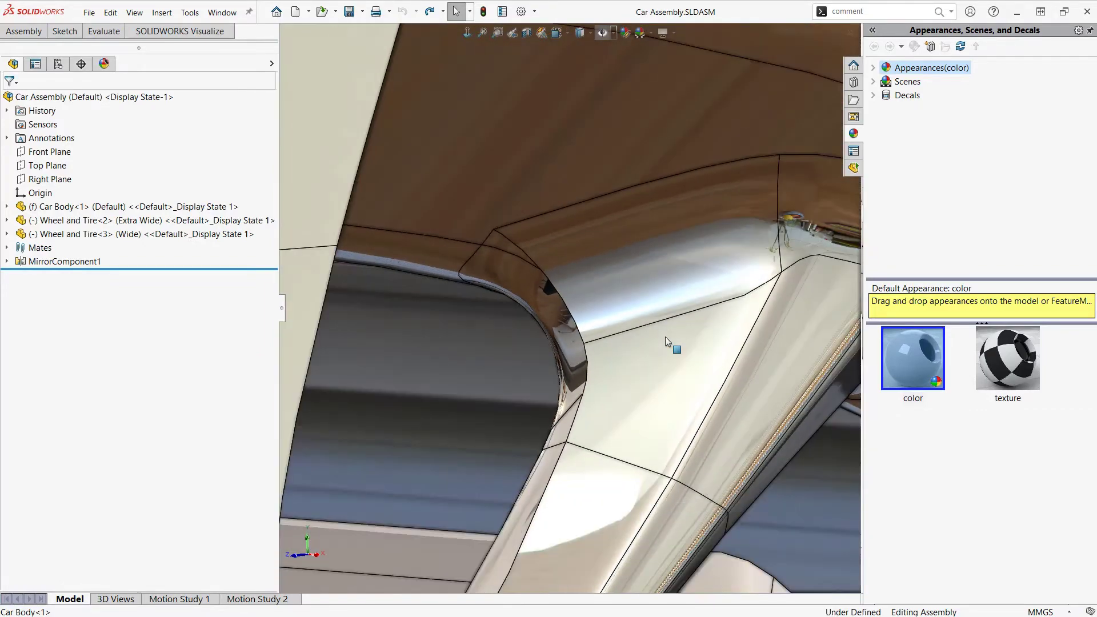
scroll(665, 337, down, 6)
scroll(665, 337, up, 12)
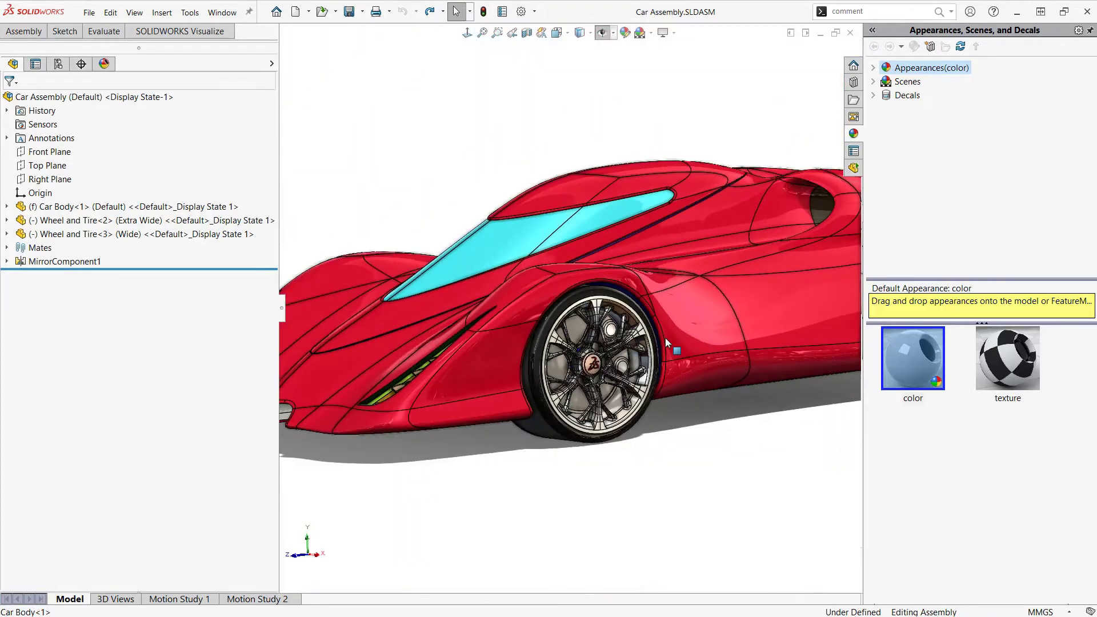
scroll(628, 334, up, 5)
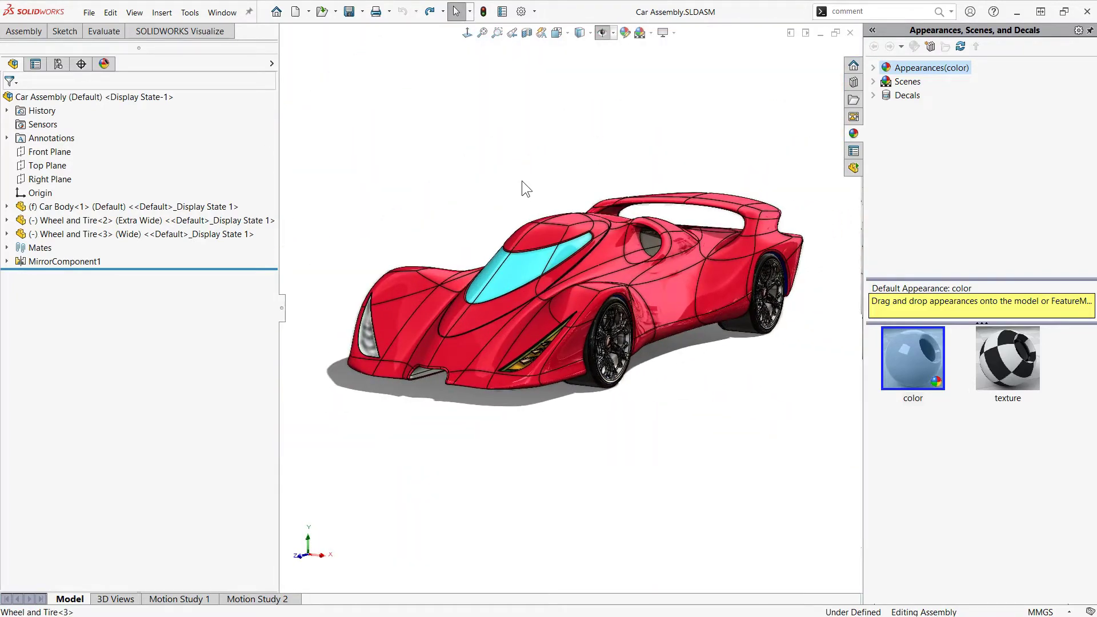
Raise the assembly's shaded and draft quality image resolution to a deviation of 0.99545268 mm and apply the document properties
click(521, 12)
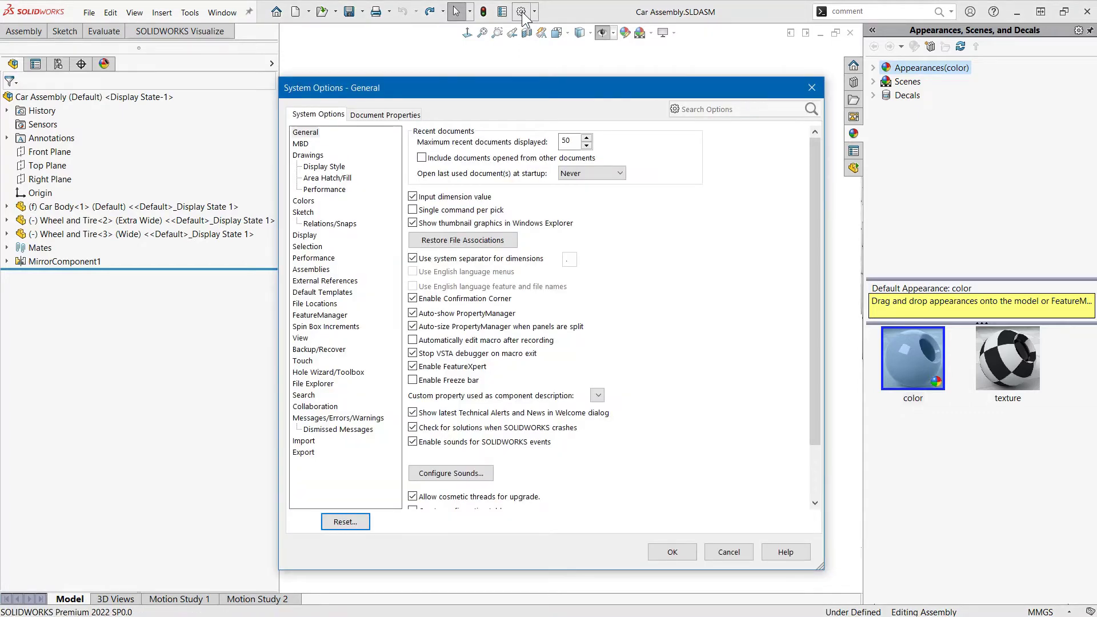
click(377, 116)
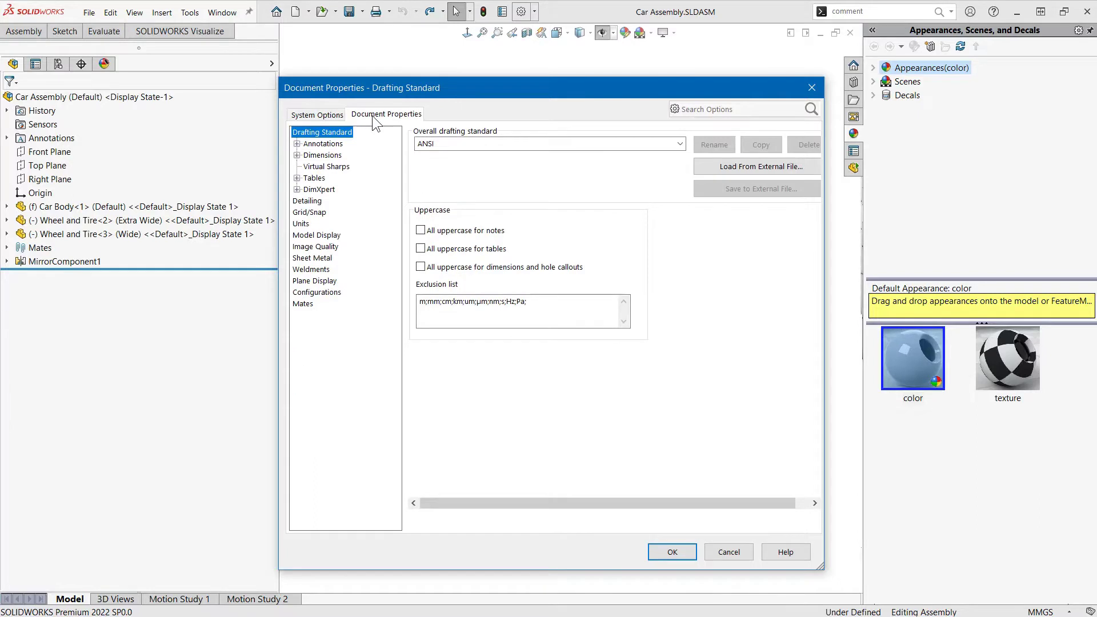
click(316, 247)
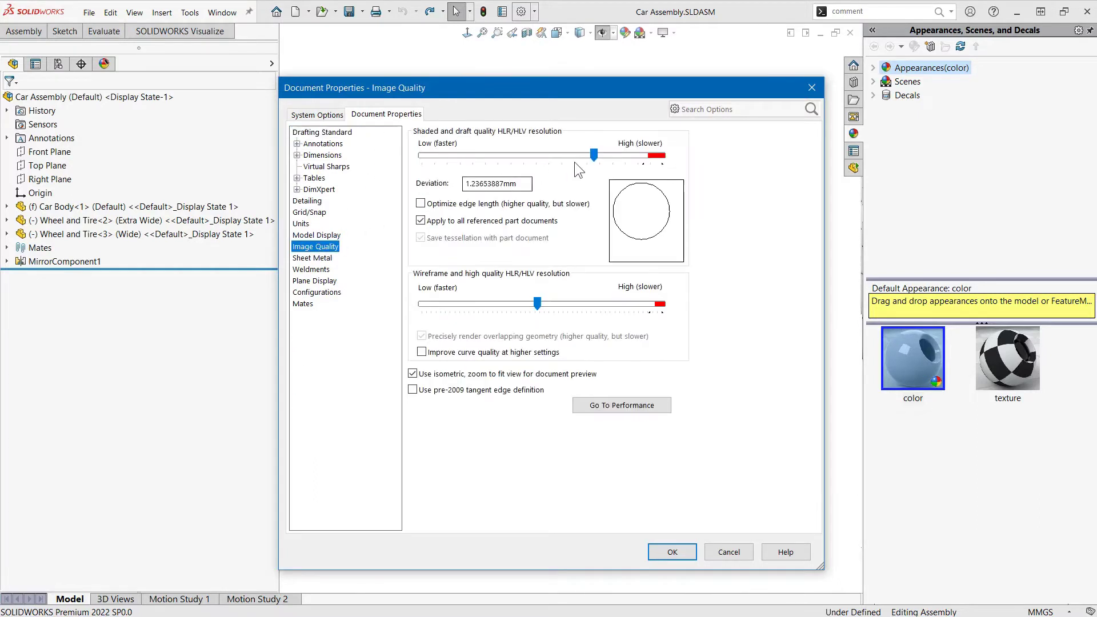
drag(594, 160, 640, 161)
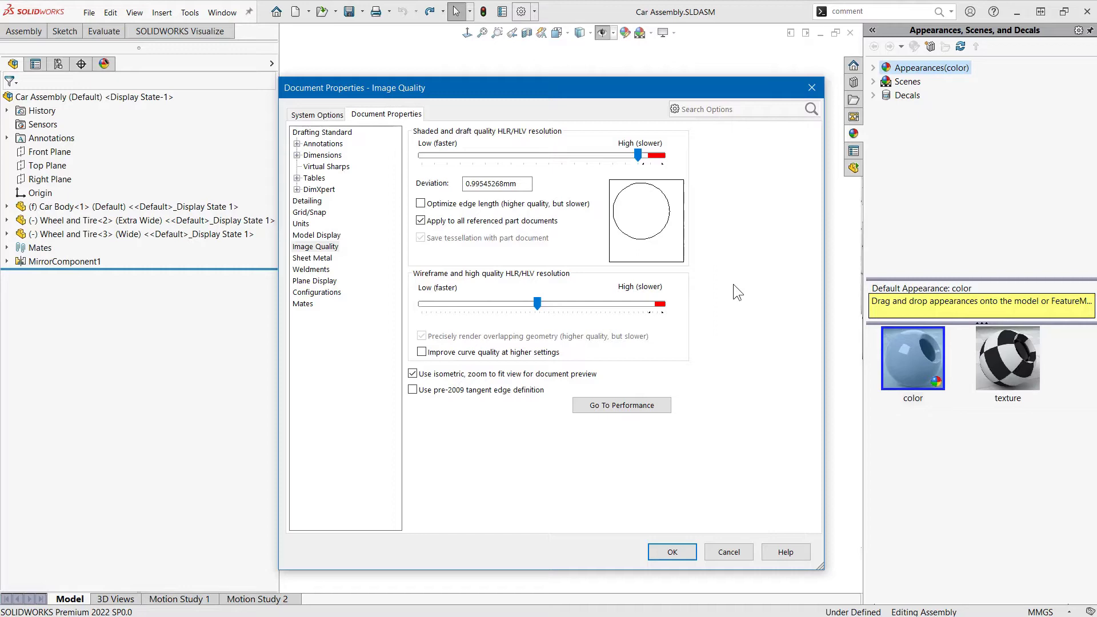
click(672, 551)
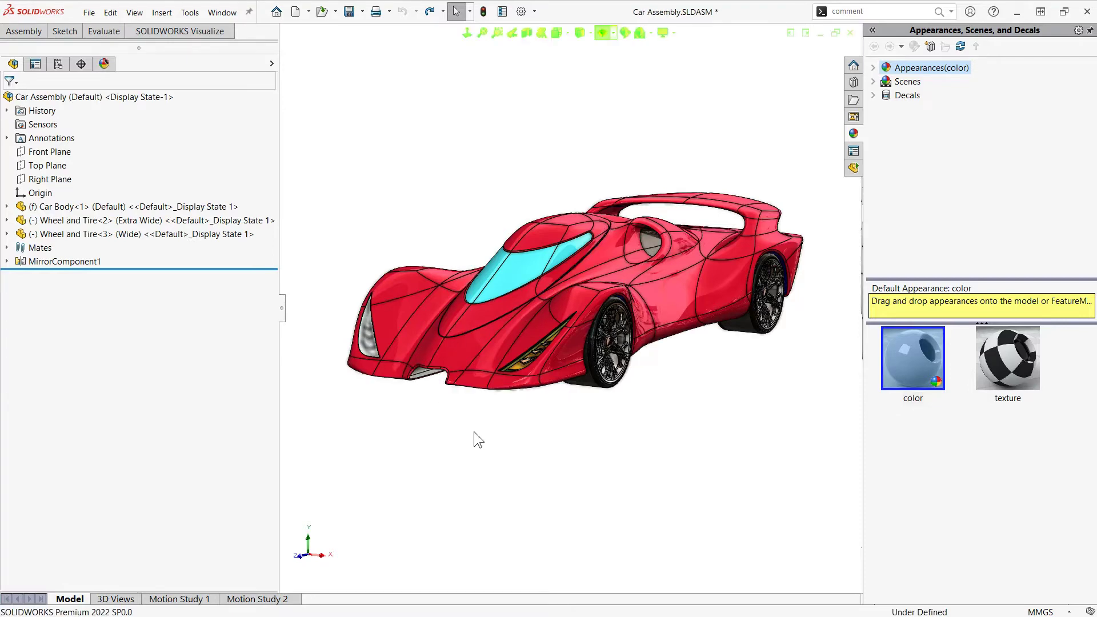
Examine the front cutout and the two purple seam faces ahead of the windshield up close, and return to the whole car
scroll(444, 365, down, 2)
scroll(445, 365, down, 4)
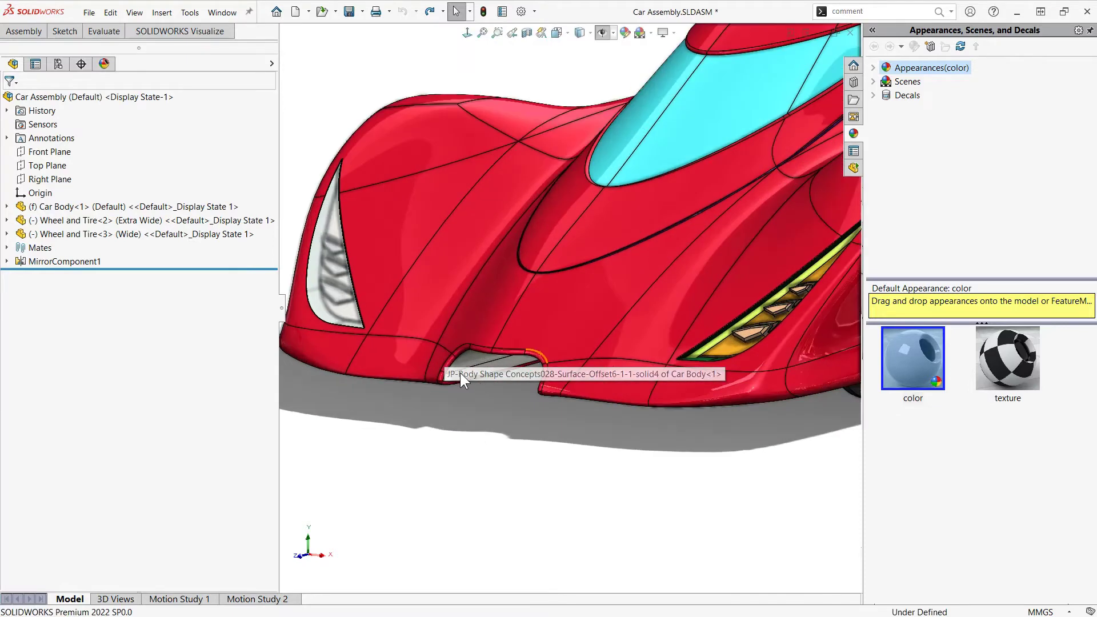
mouse_move(507, 369)
middle_down()
mouse_move(534, 349)
mouse_move(515, 370)
middle_up()
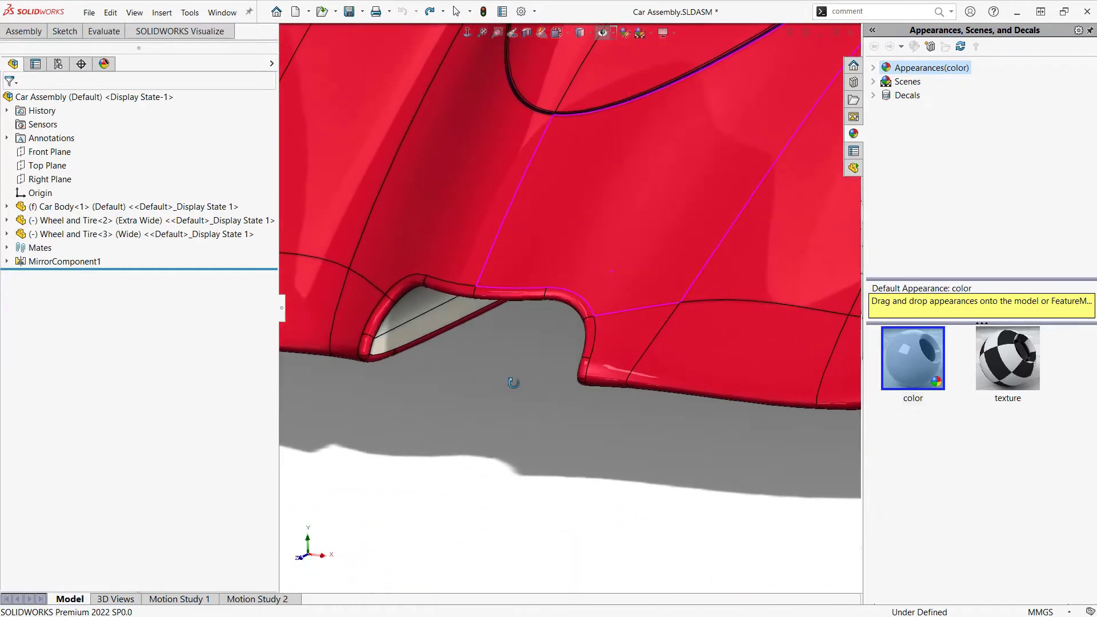
scroll(516, 169, down, 3)
scroll(484, 263, down, 3)
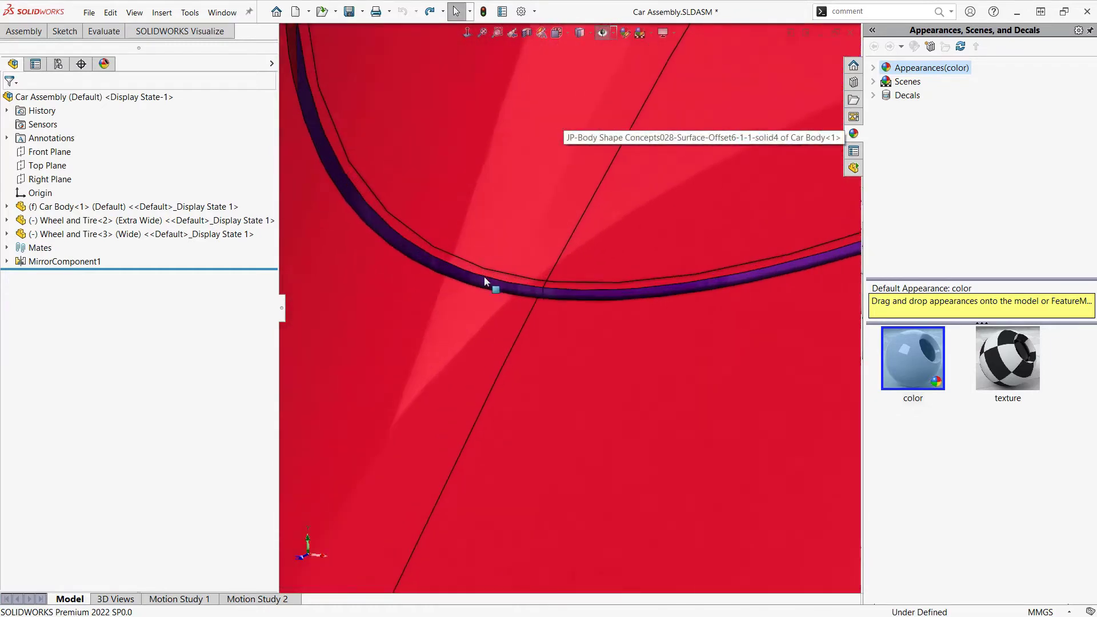
click(443, 270)
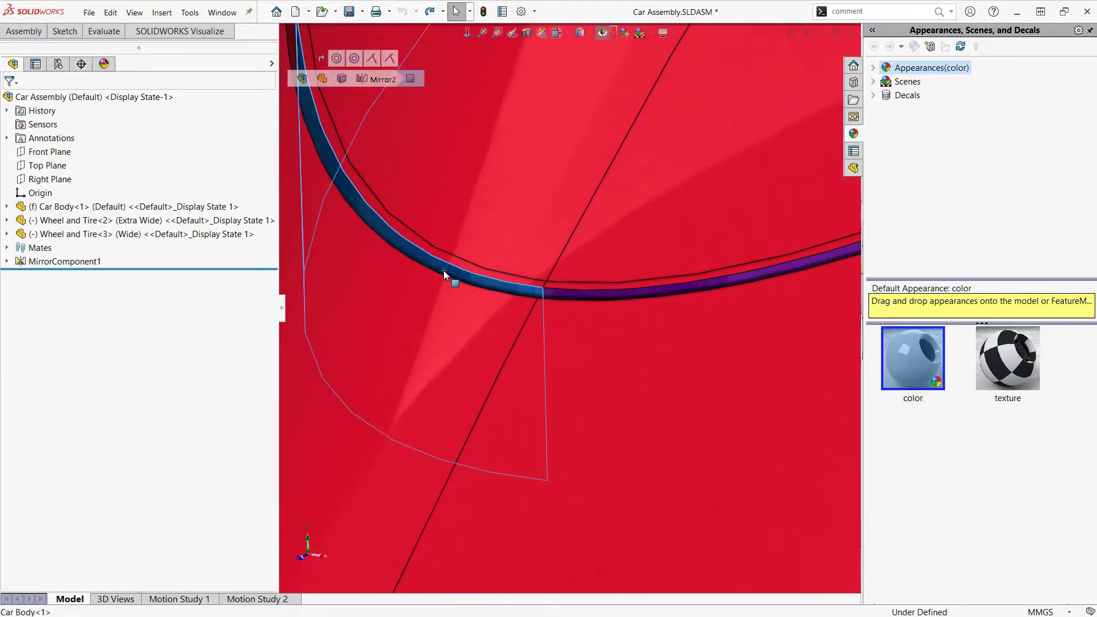
click(553, 293)
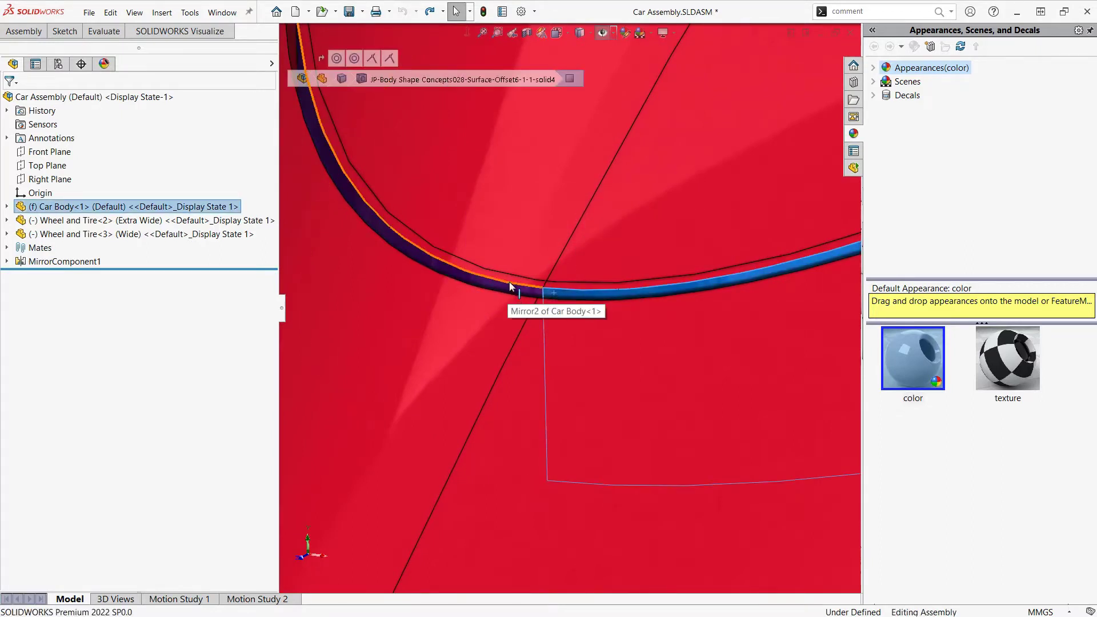
scroll(540, 293, up, 5)
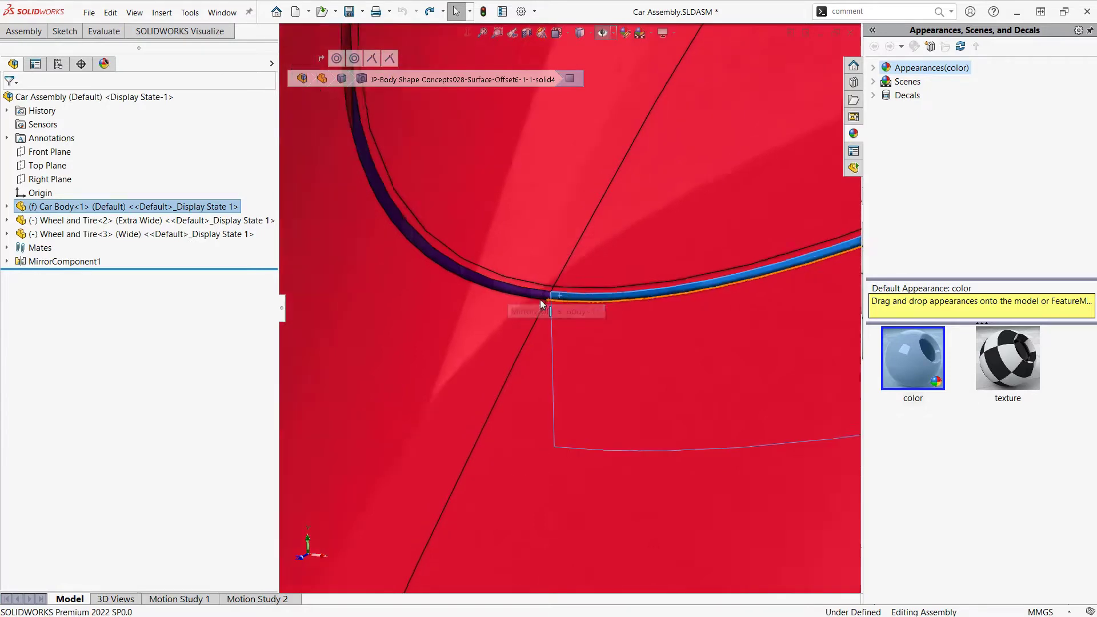
scroll(560, 300, up, 6)
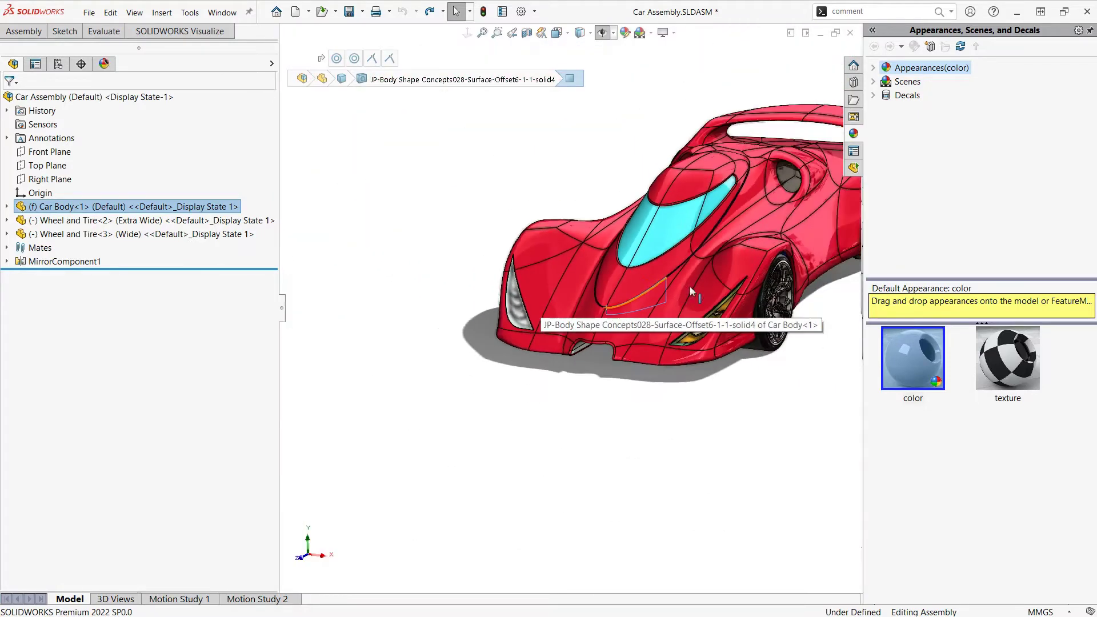
middle_drag(755, 222, 483, 226)
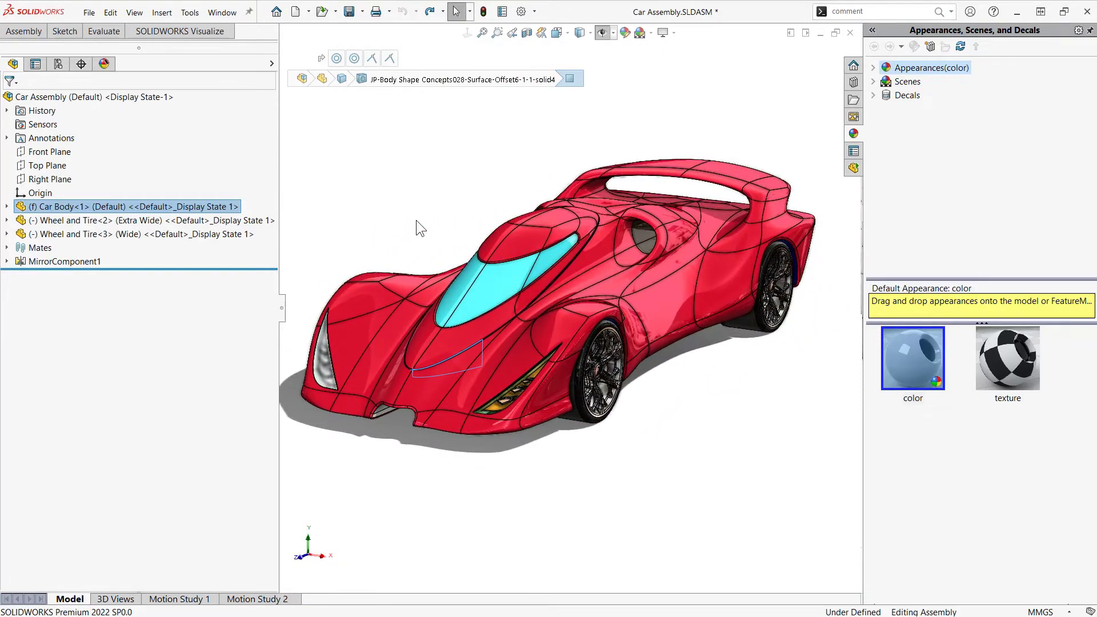
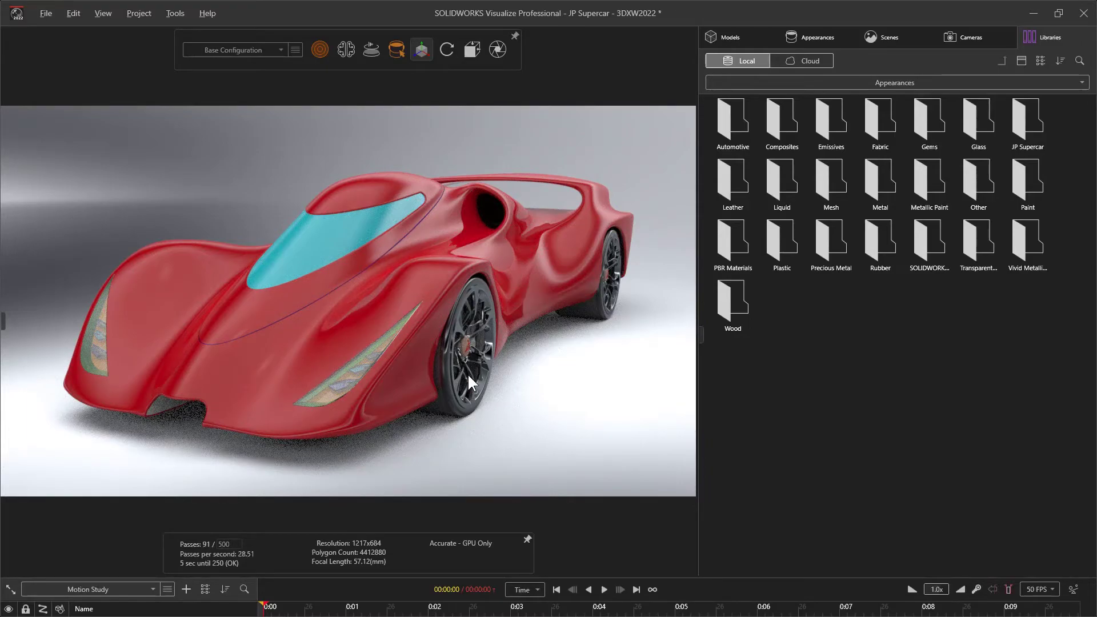
Hide Car Body-1 in the Car Assembly so only the four wheels remain in the scene
scroll(467, 366, up, 5)
ctrl+middle_drag(443, 267, 381, 189)
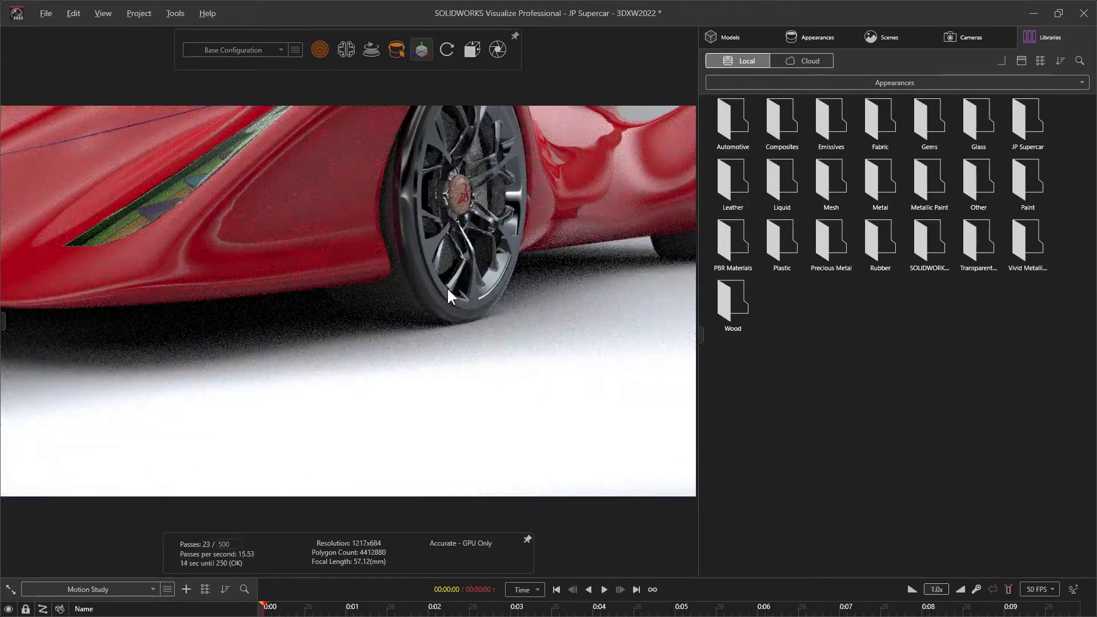
middle_drag(448, 291, 443, 318)
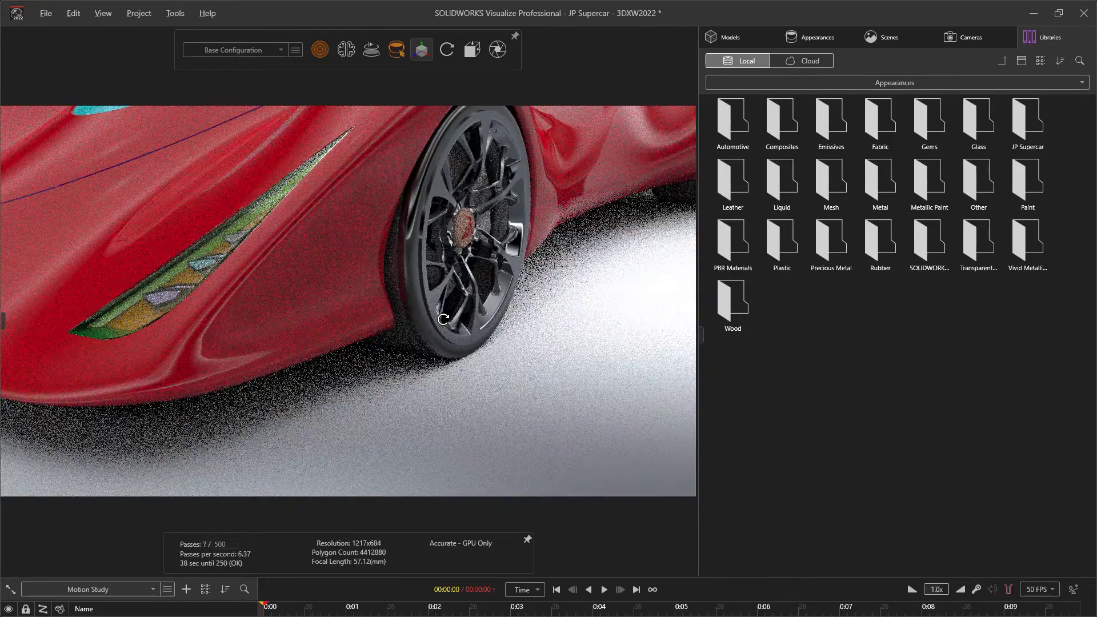
click(728, 35)
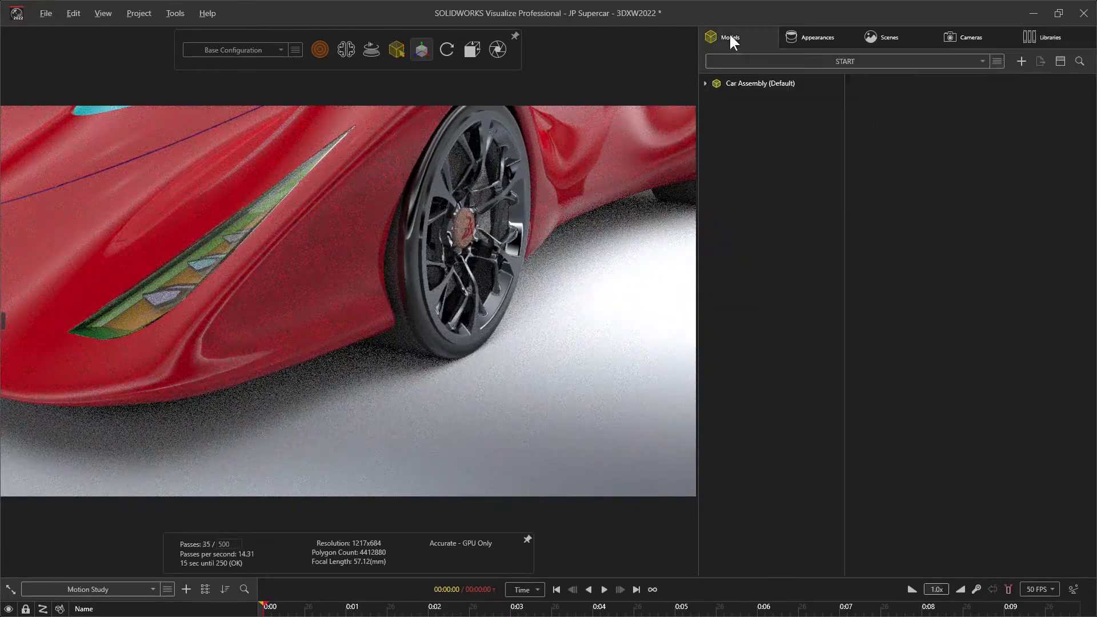
click(705, 84)
click(727, 112)
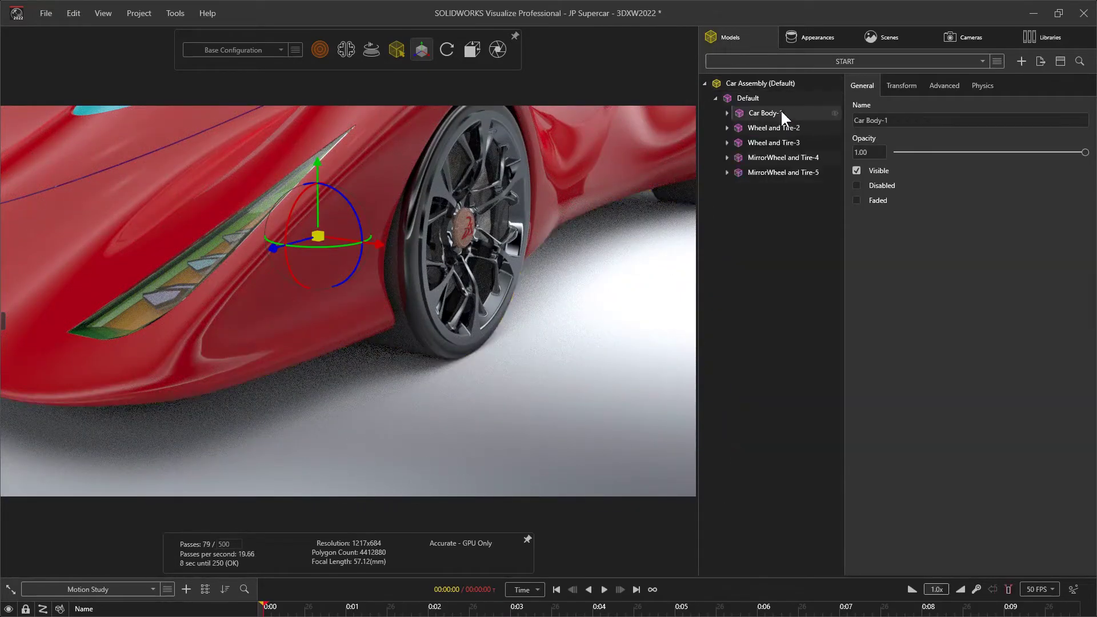
click(834, 112)
scroll(567, 190, down, 3)
ctrl+middle_drag(567, 192, 561, 280)
click(543, 301)
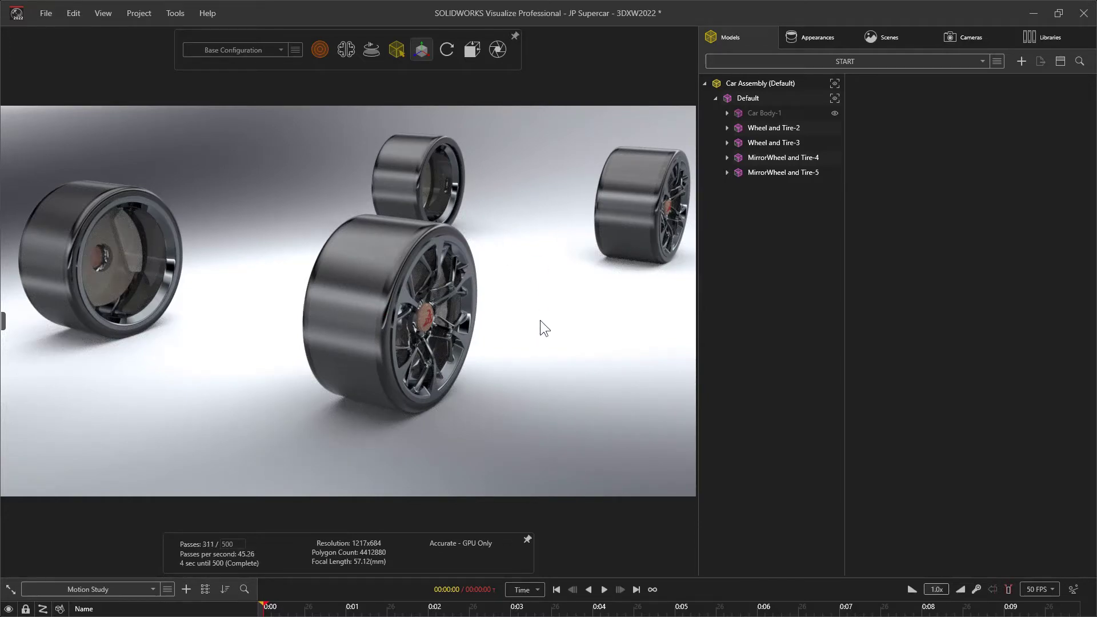
Apply the Dark Chrome appearance from the local Metal library to the front wheel's rim and spokes
click(1028, 39)
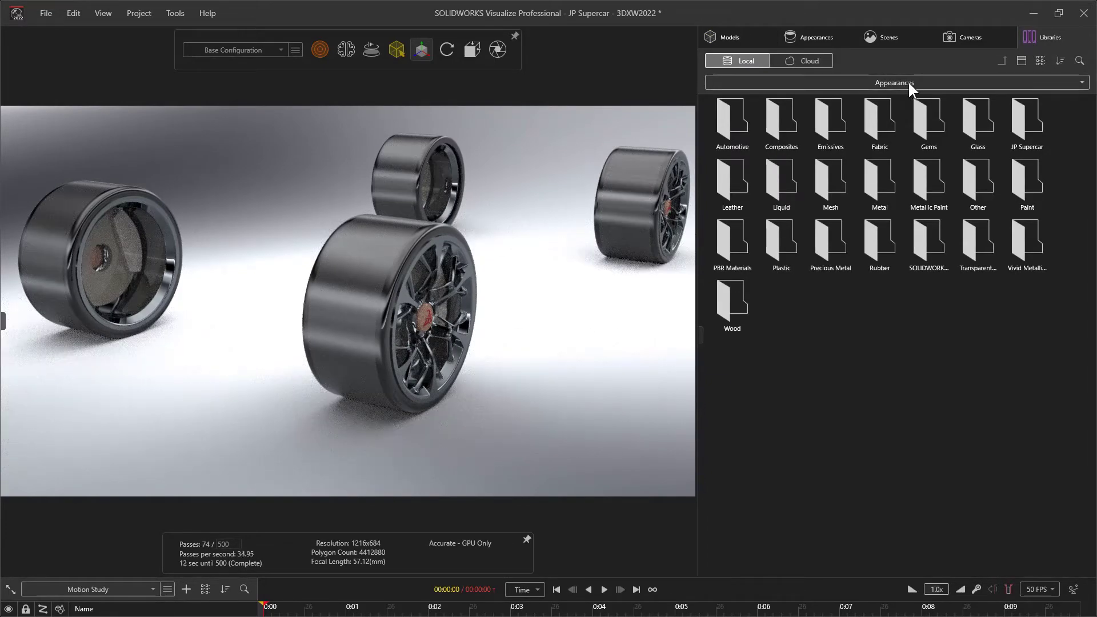
double_click(883, 185)
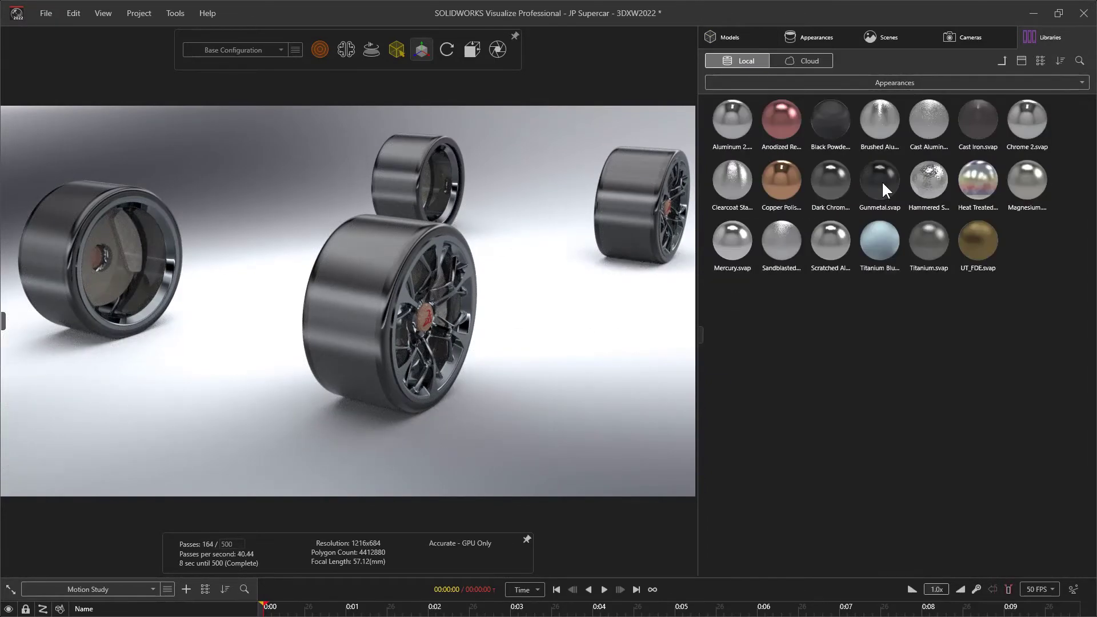
alt+drag(459, 315, 369, 316)
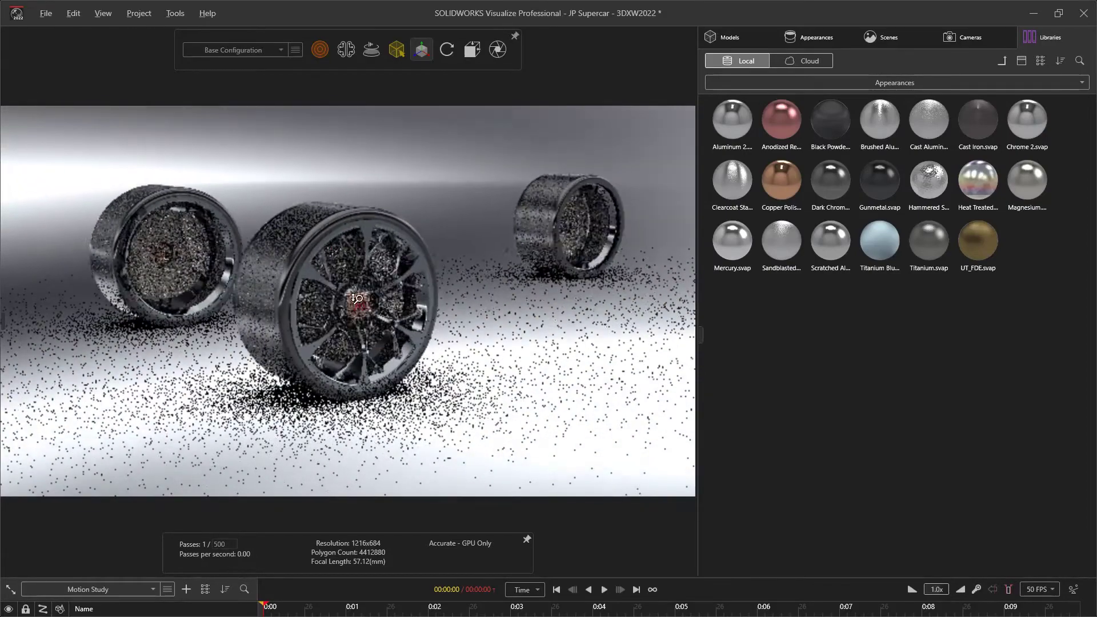
alt+right_drag(369, 316, 370, 234)
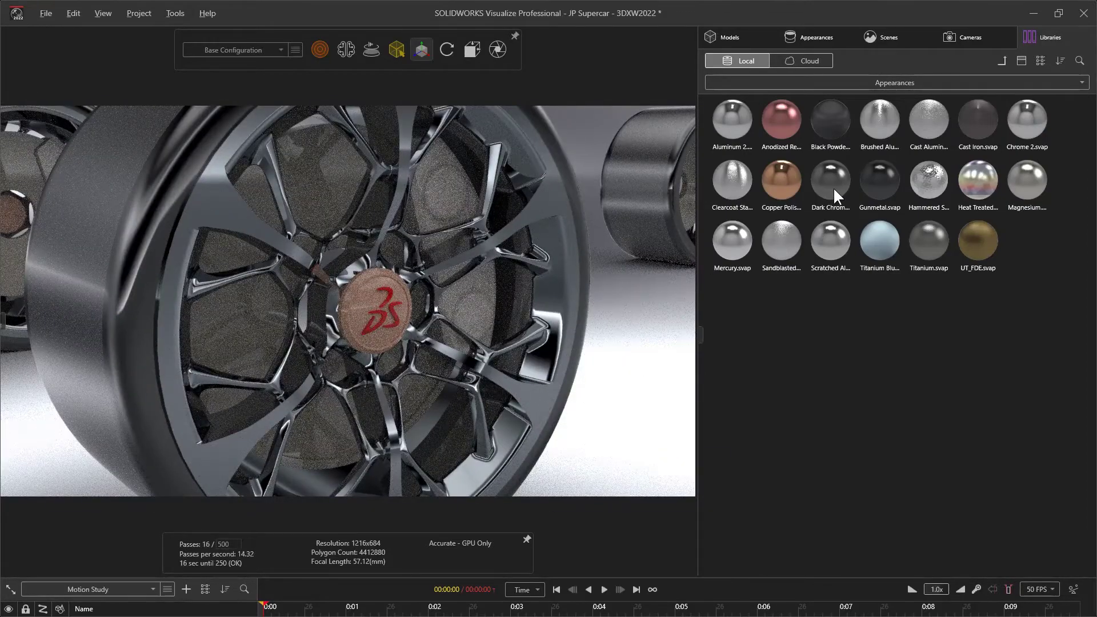
drag(832, 186, 555, 300)
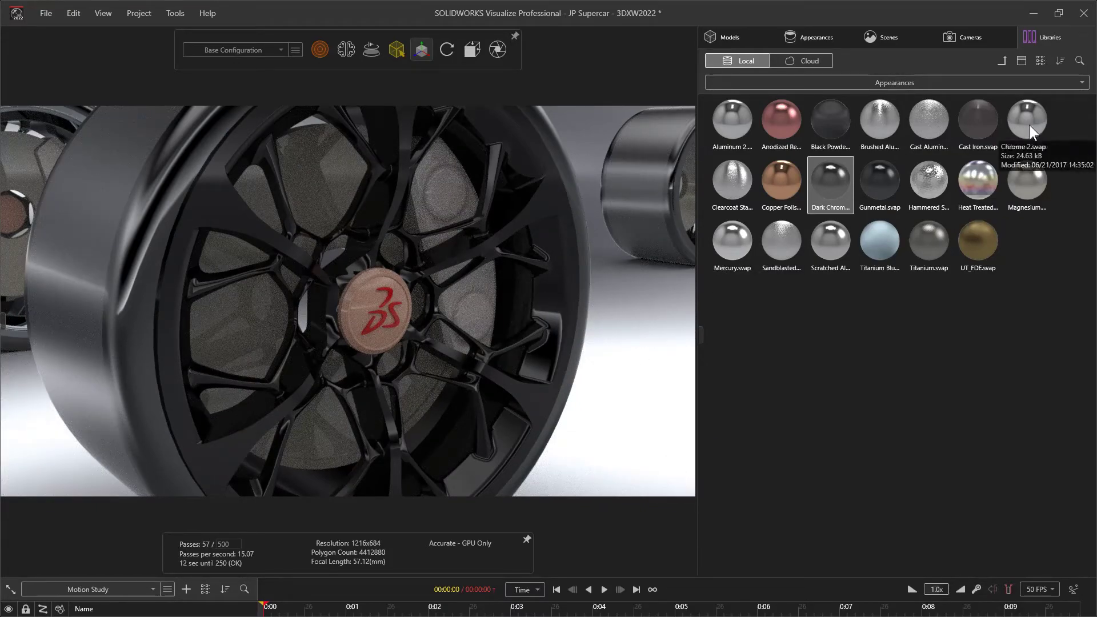
Apply Chrome 2 to the front wheel's 3DS logo and the Anodized Red appearance to the center cap around it
drag(1029, 125, 393, 310)
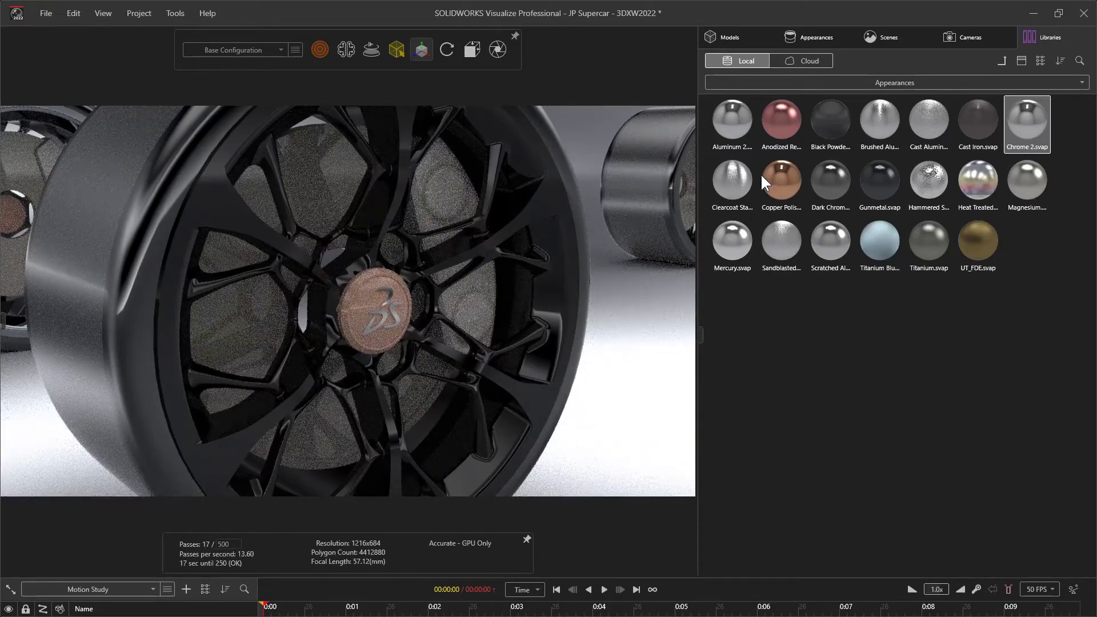
drag(781, 131, 403, 297)
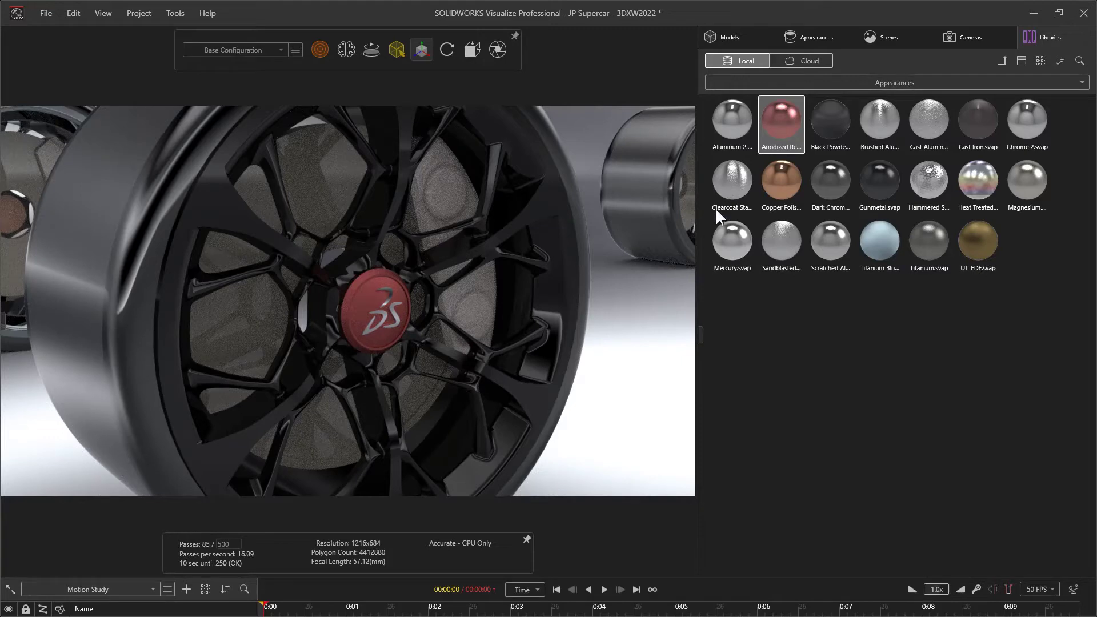
Inspect the Anodized Red appearance's bump texture on the center cap and lower its roughness to 6.52
click(804, 39)
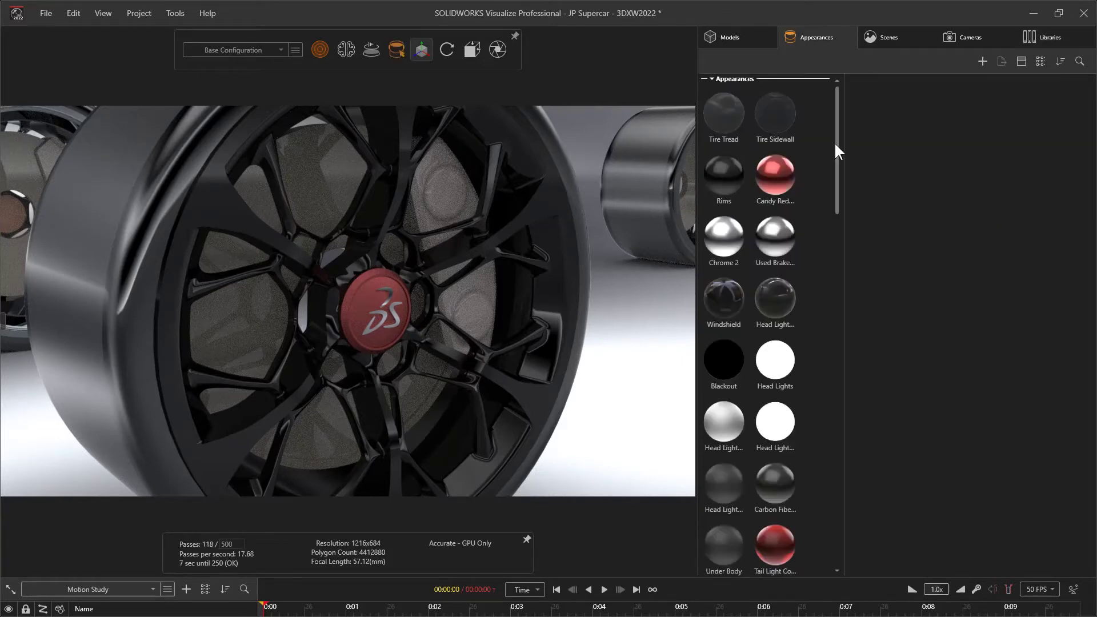
drag(834, 142, 838, 424)
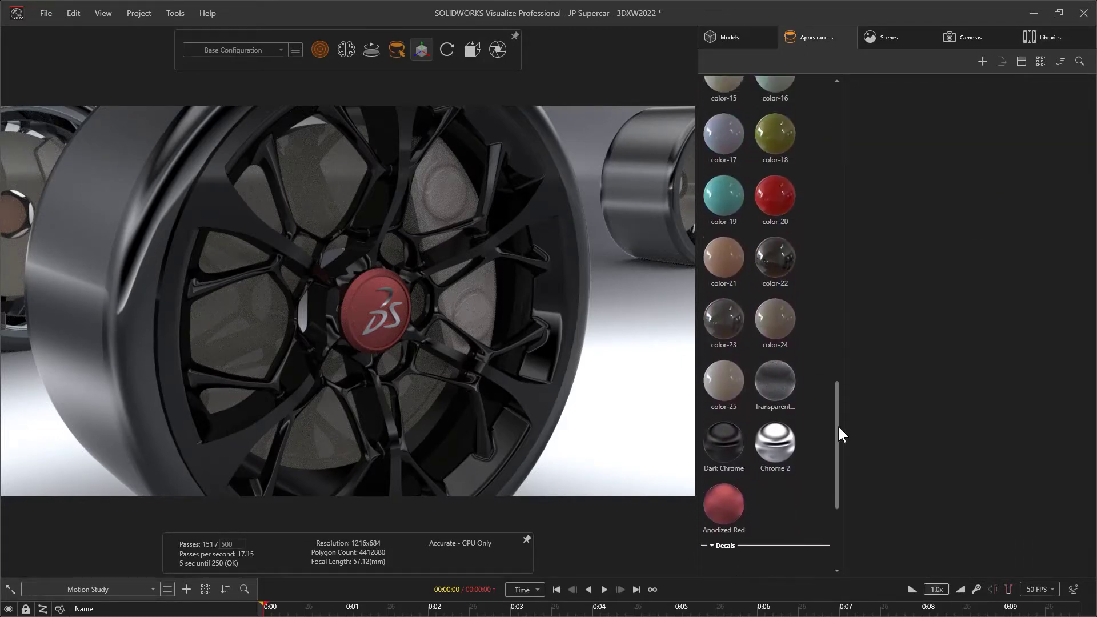
click(732, 534)
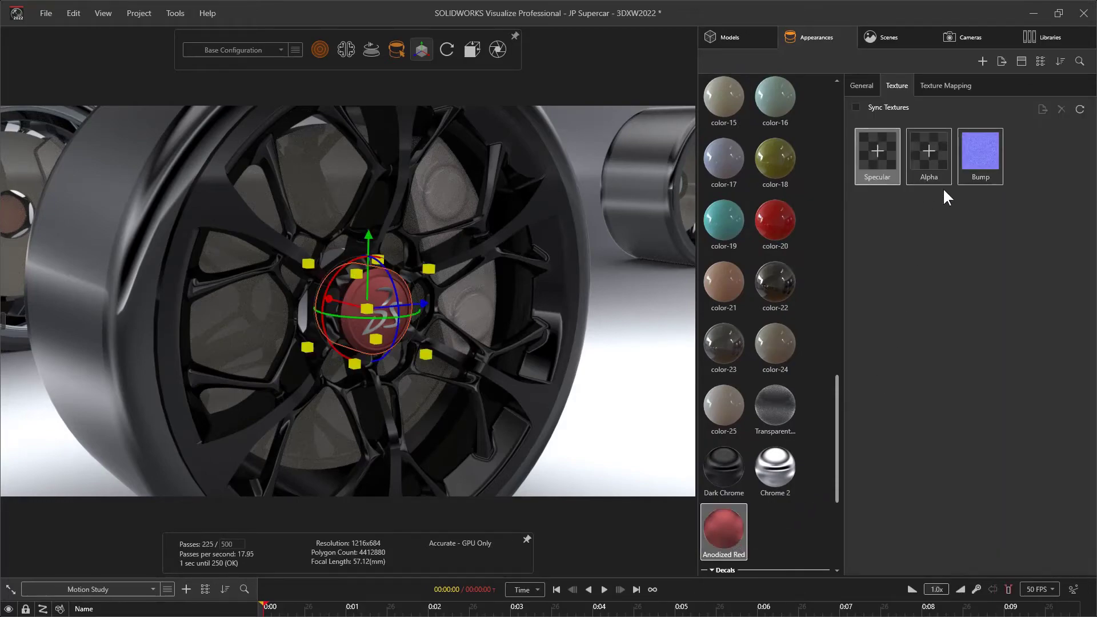
scroll(314, 333, up, 10)
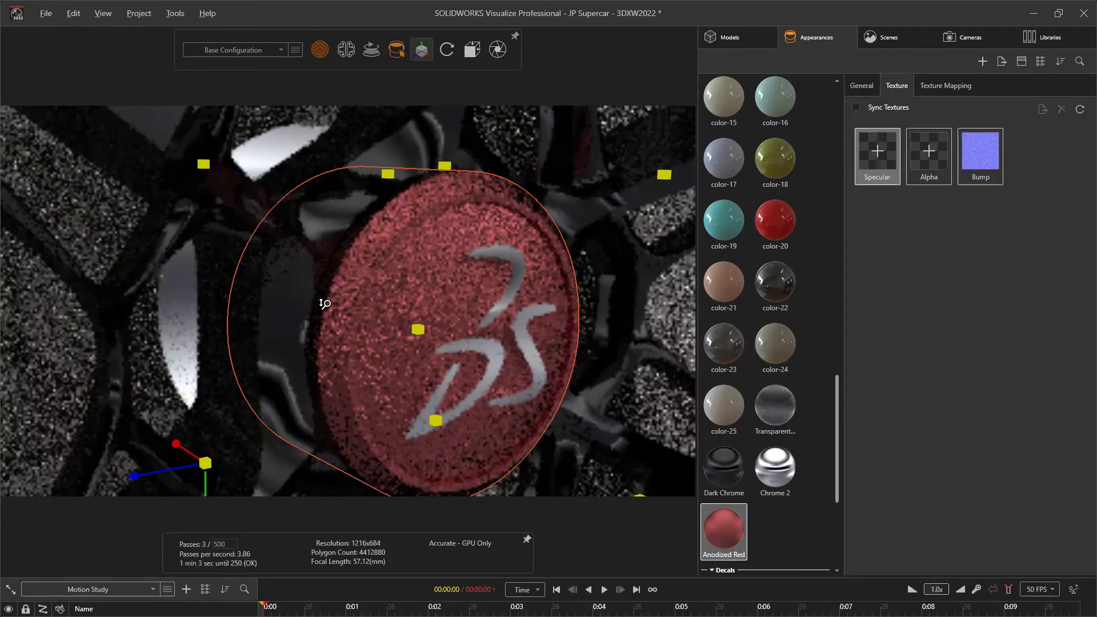
click(985, 145)
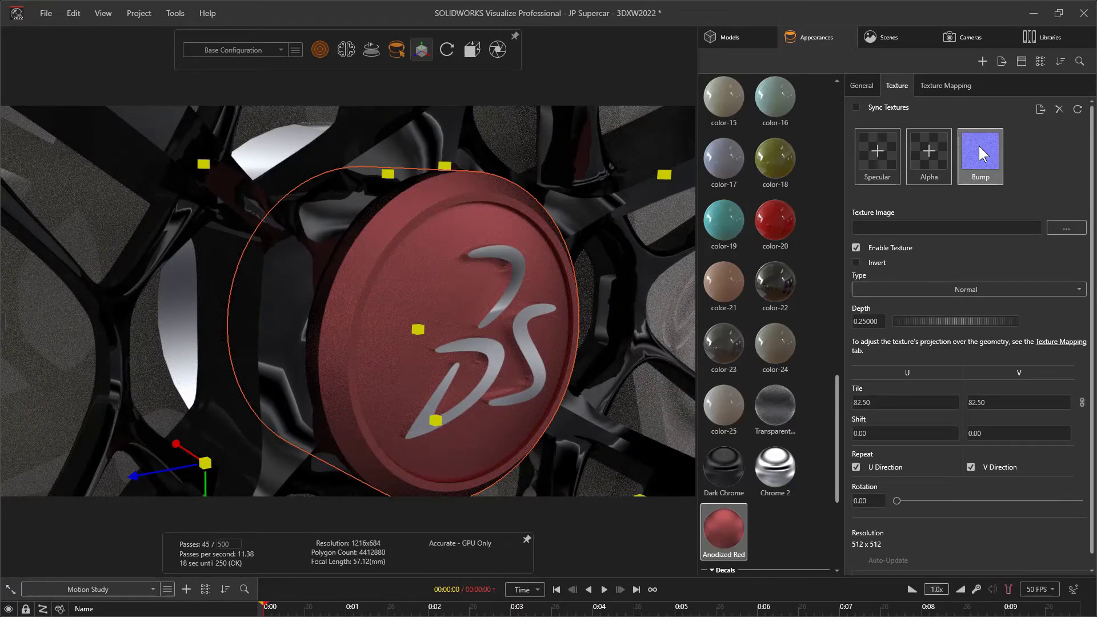
click(860, 85)
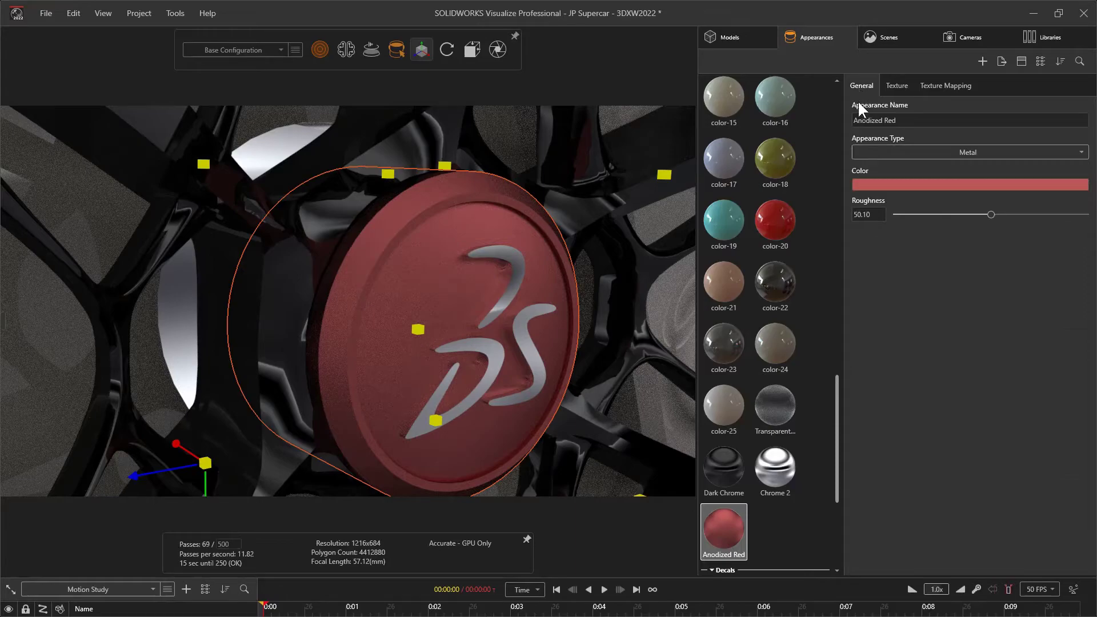
click(919, 215)
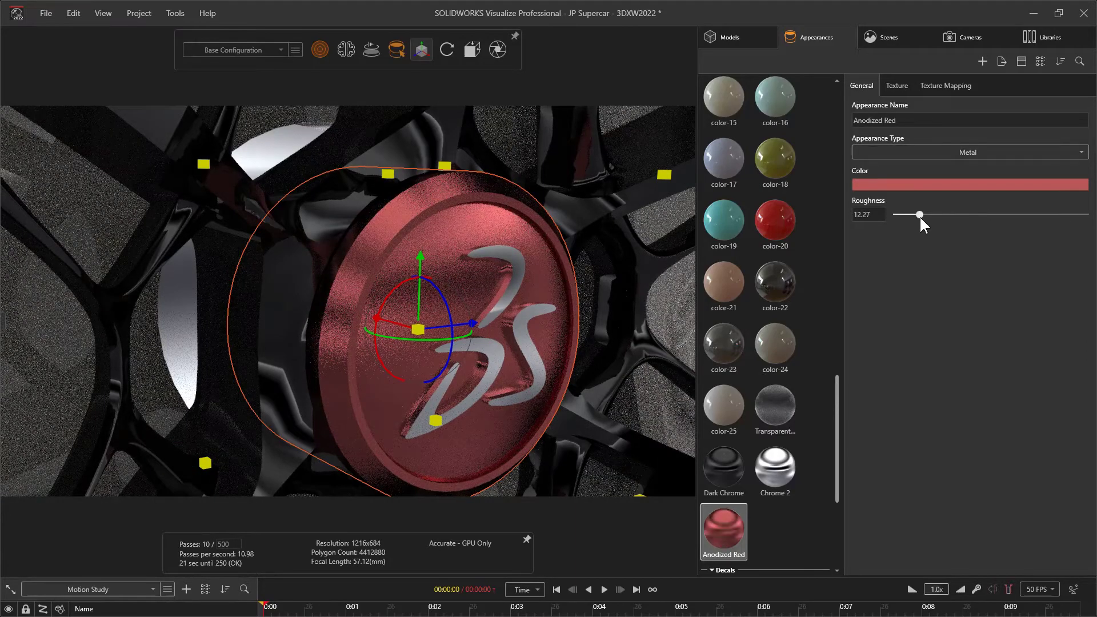
drag(919, 215, 908, 215)
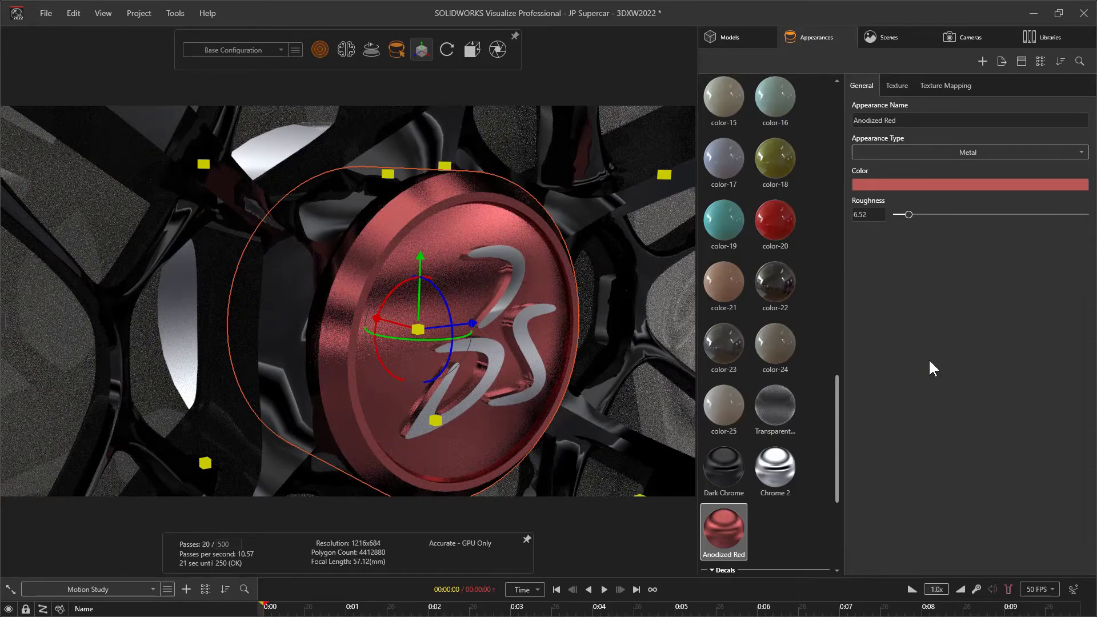
scroll(502, 315, up, 3)
middle_drag(503, 314, 471, 303)
click(813, 347)
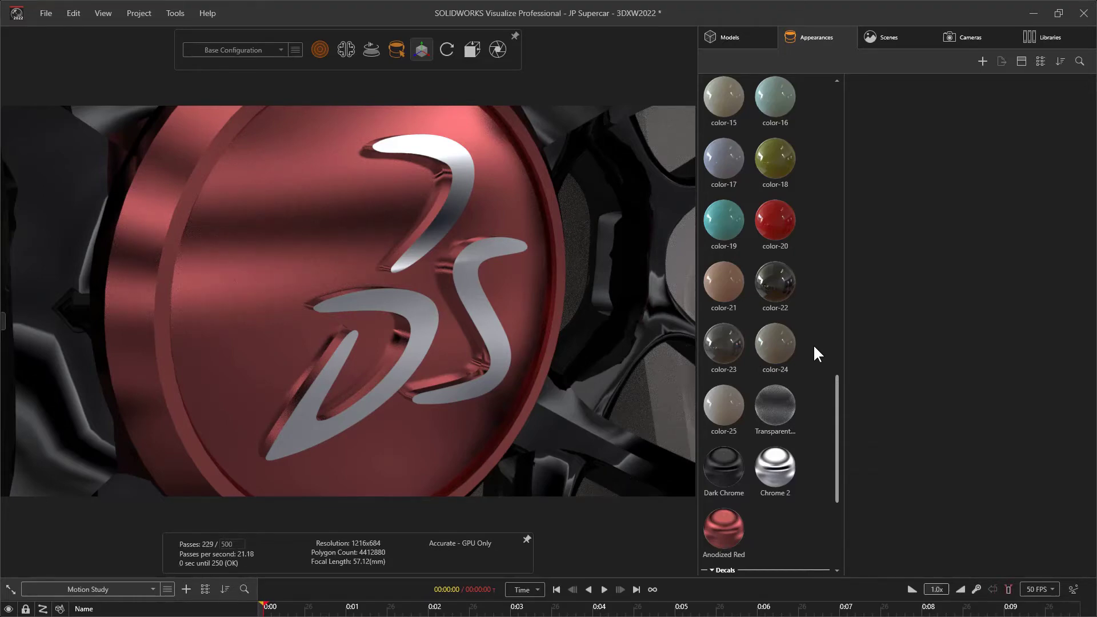
Give the 3DS logo part color-20 of the front wheel a corner radius of 1 mm
mouse_move(394, 53)
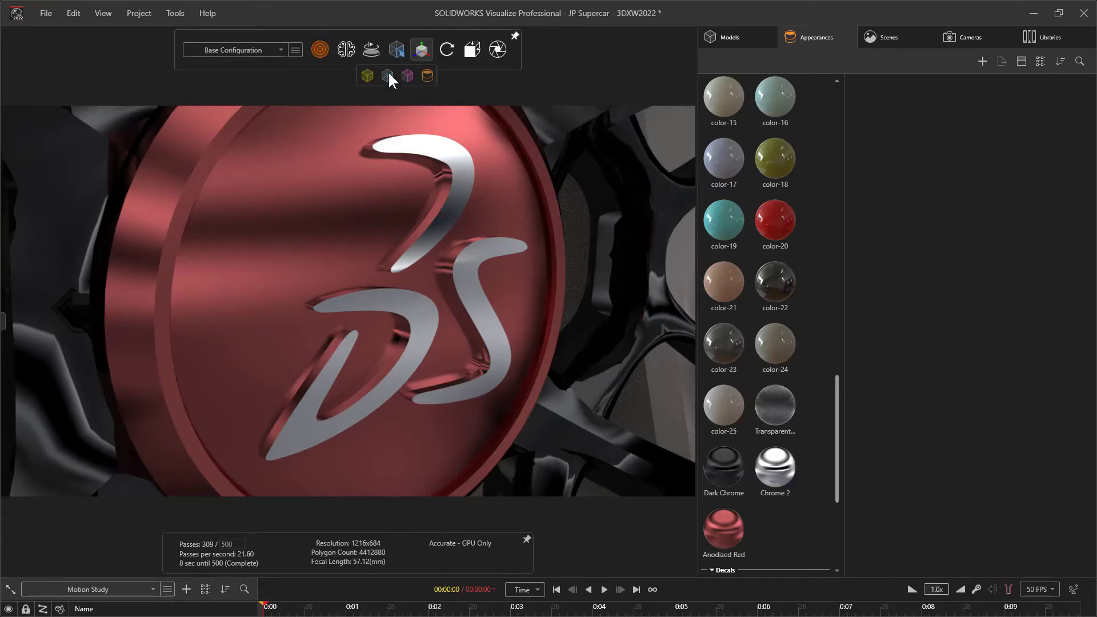
click(434, 150)
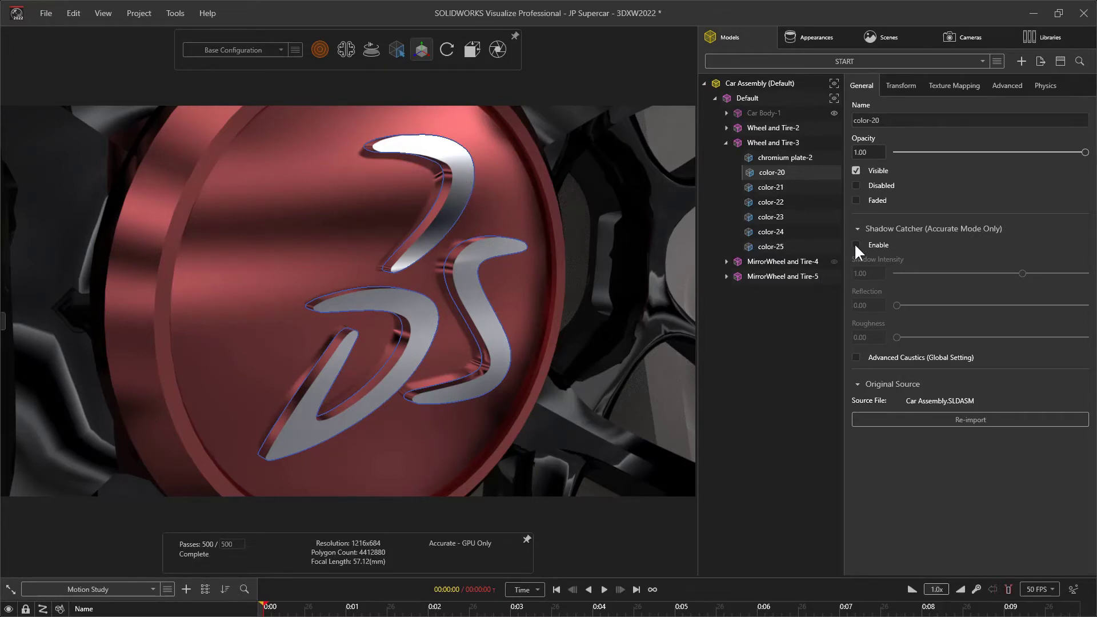
click(1001, 87)
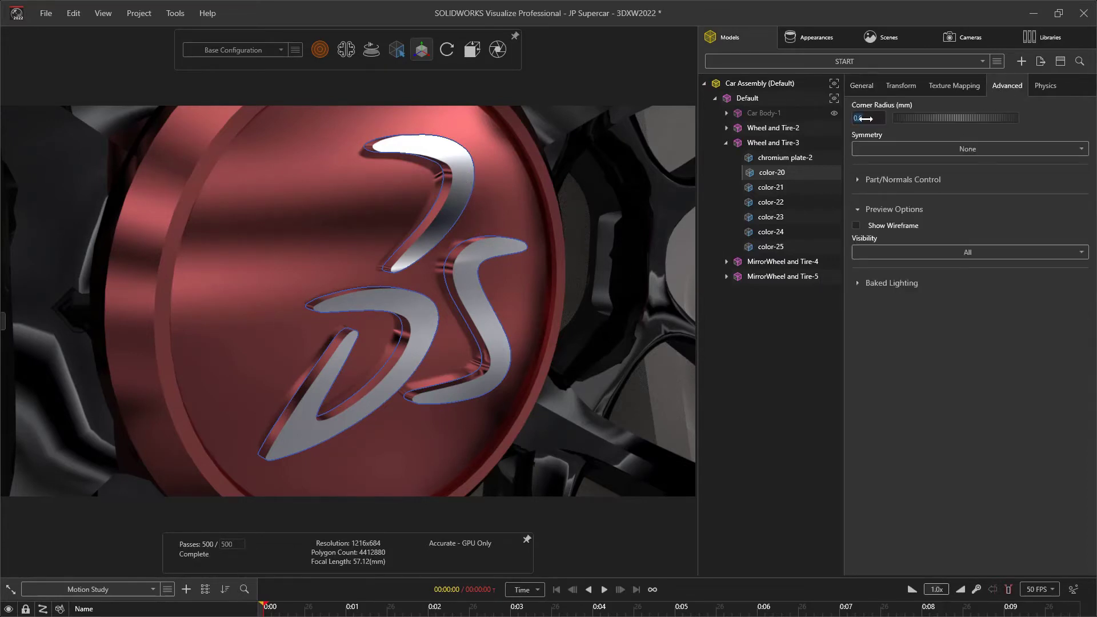
text(1)
key(Return)
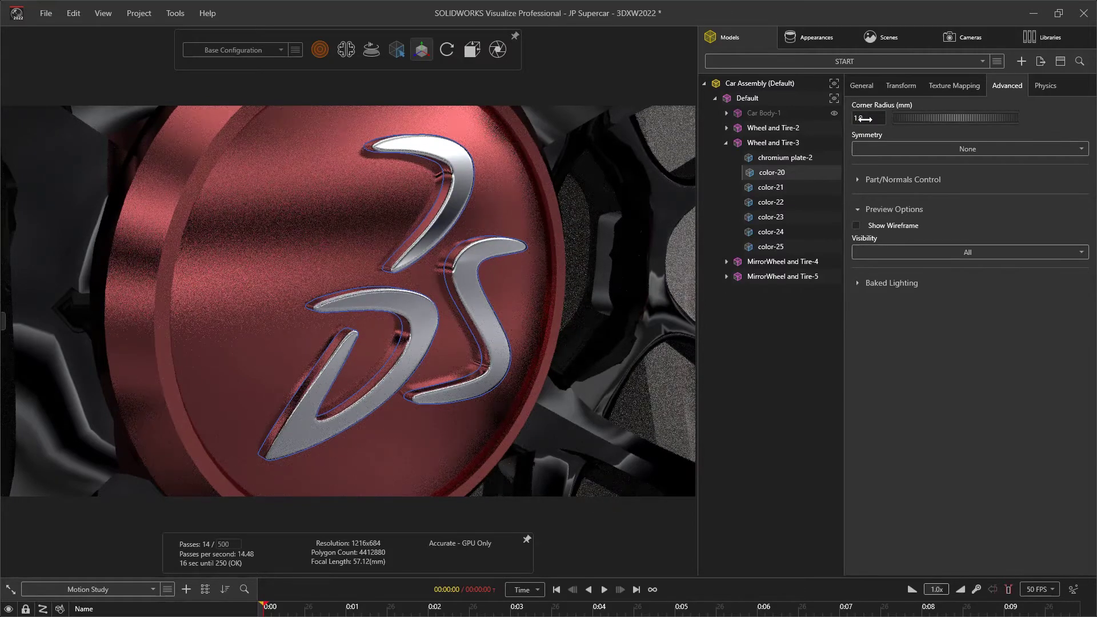
click(768, 371)
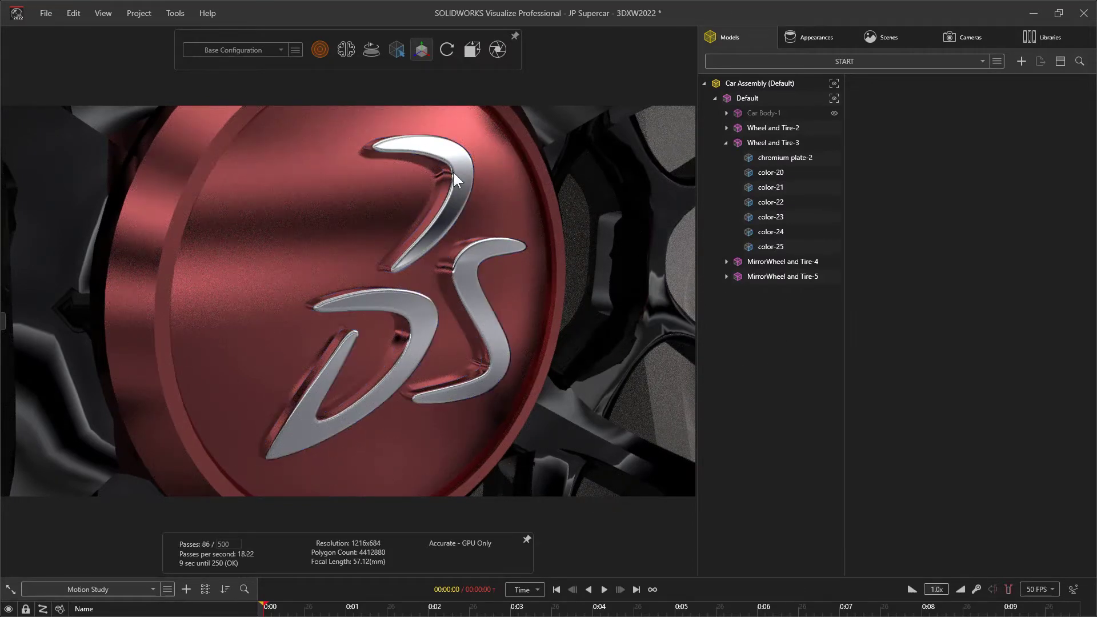
Give the front wheel's center cap, part color-21, a corner radius of 1 mm
click(523, 224)
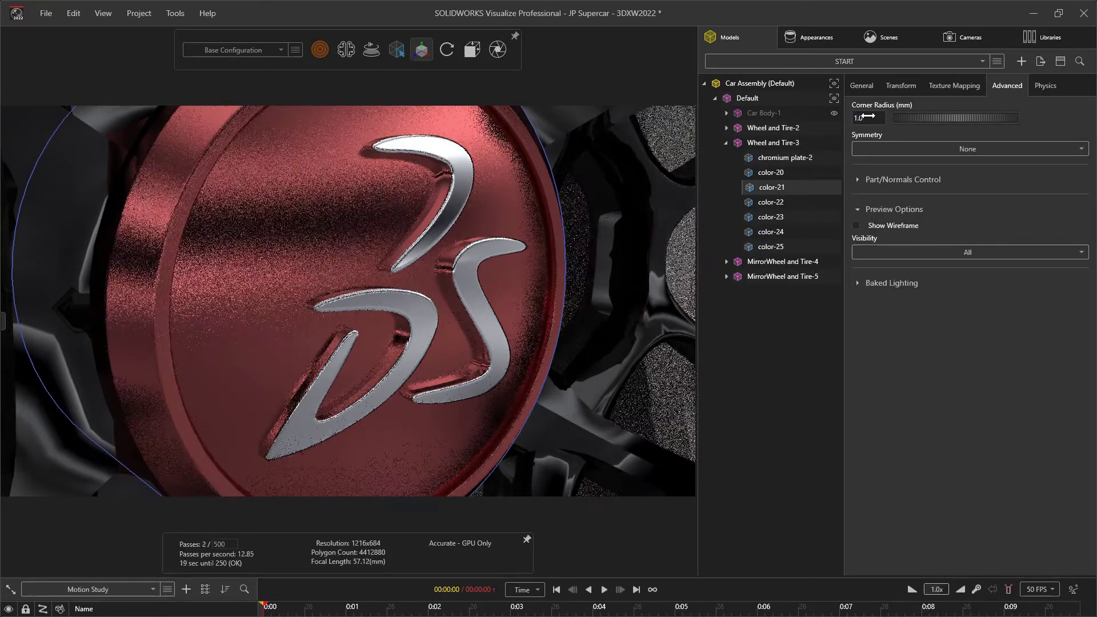
click(779, 393)
Apply Sport Tire Tread Displaced from the cloud library's Automotive appearances to the front tire's tread
alt+right_drag(485, 258, 481, 366)
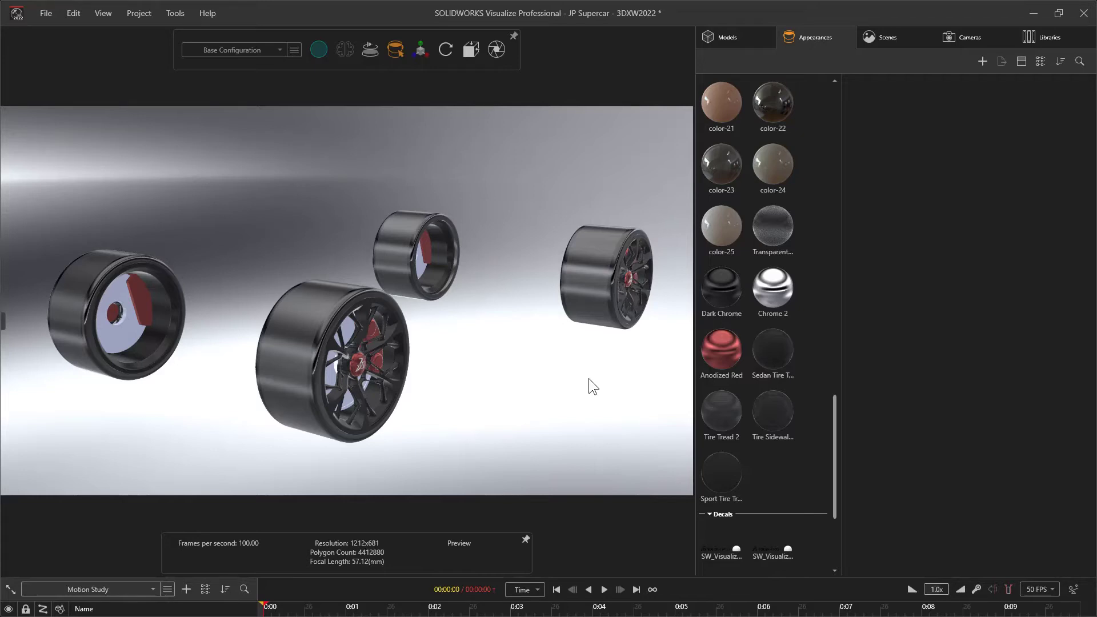
click(1029, 35)
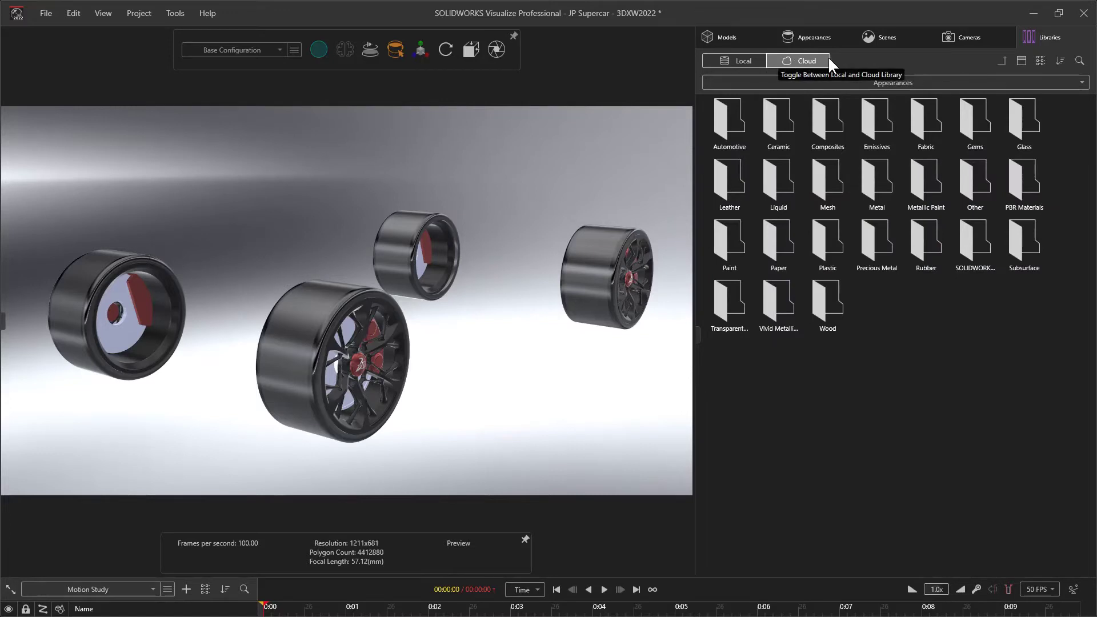
double_click(735, 121)
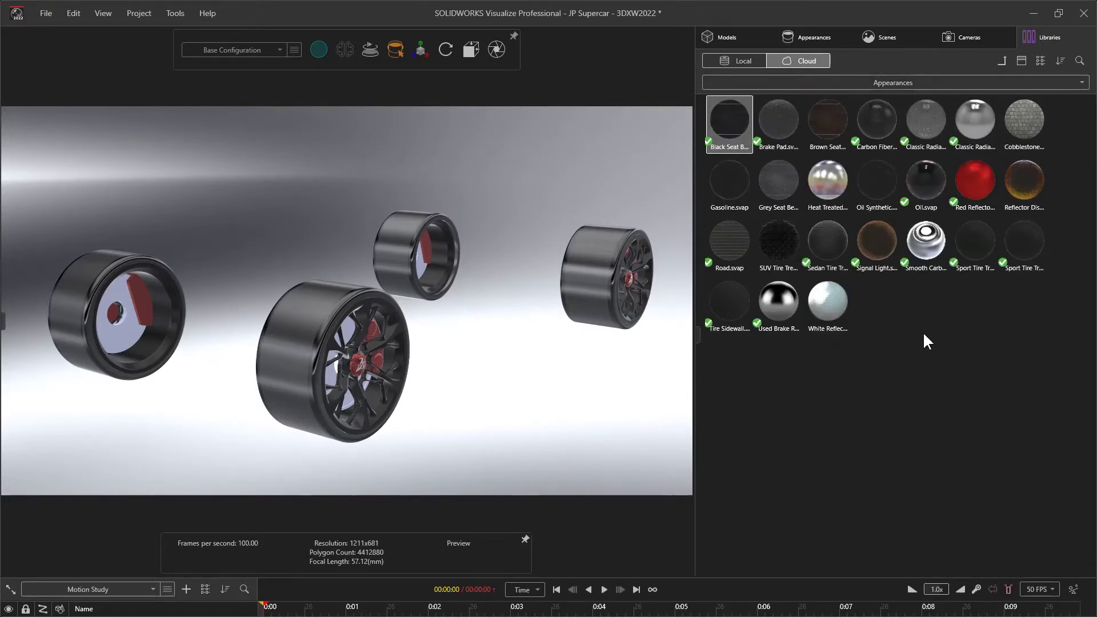
click(970, 260)
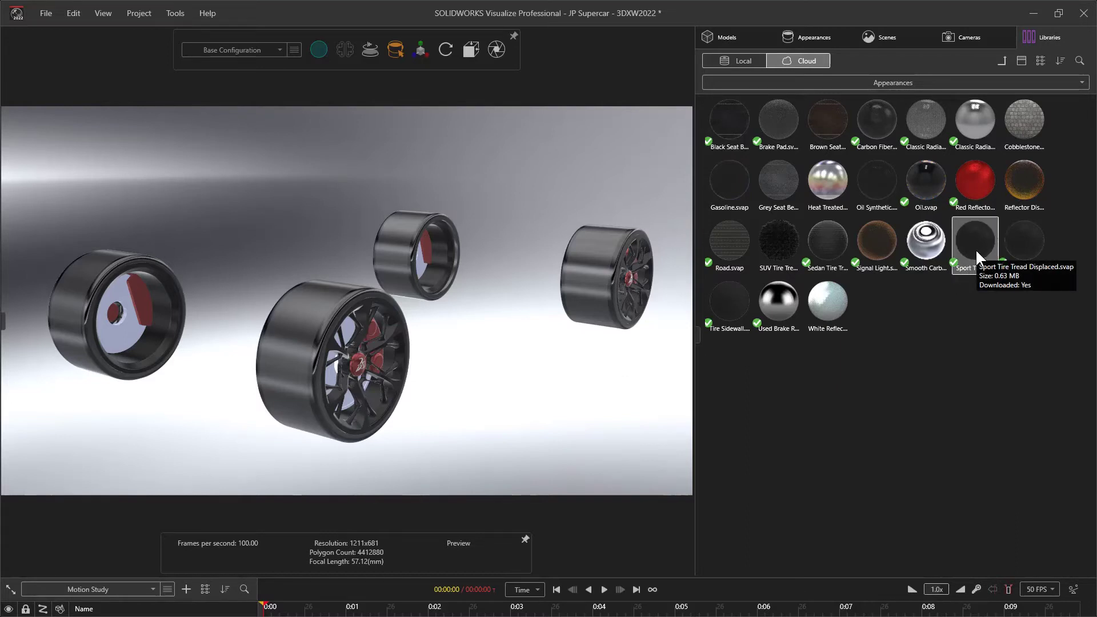
drag(975, 249, 285, 372)
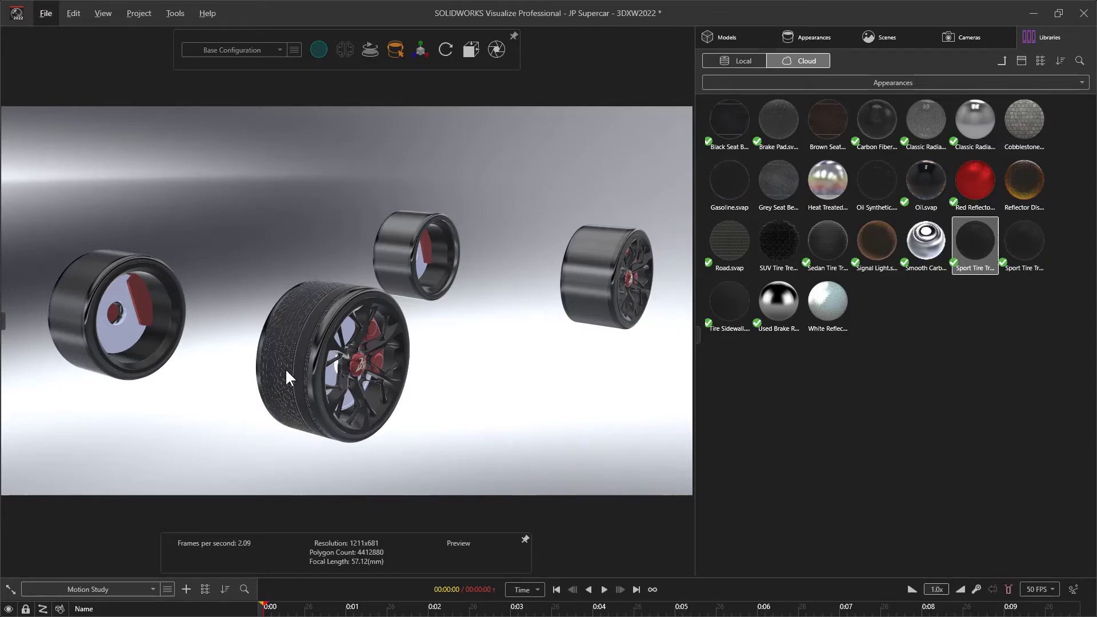
Select the front tire's Sport Tire Tread Displaced appearance for editing and turn on its texture mapping manipulator
alt+right_drag(285, 369, 299, 306)
alt+drag(299, 307, 361, 291)
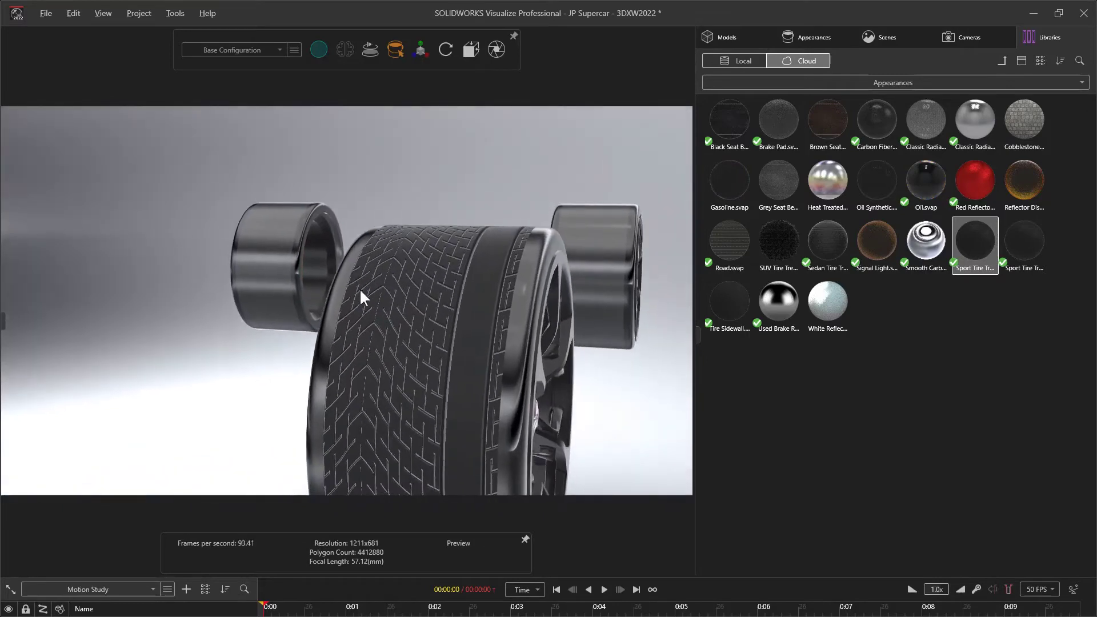
double_click(420, 291)
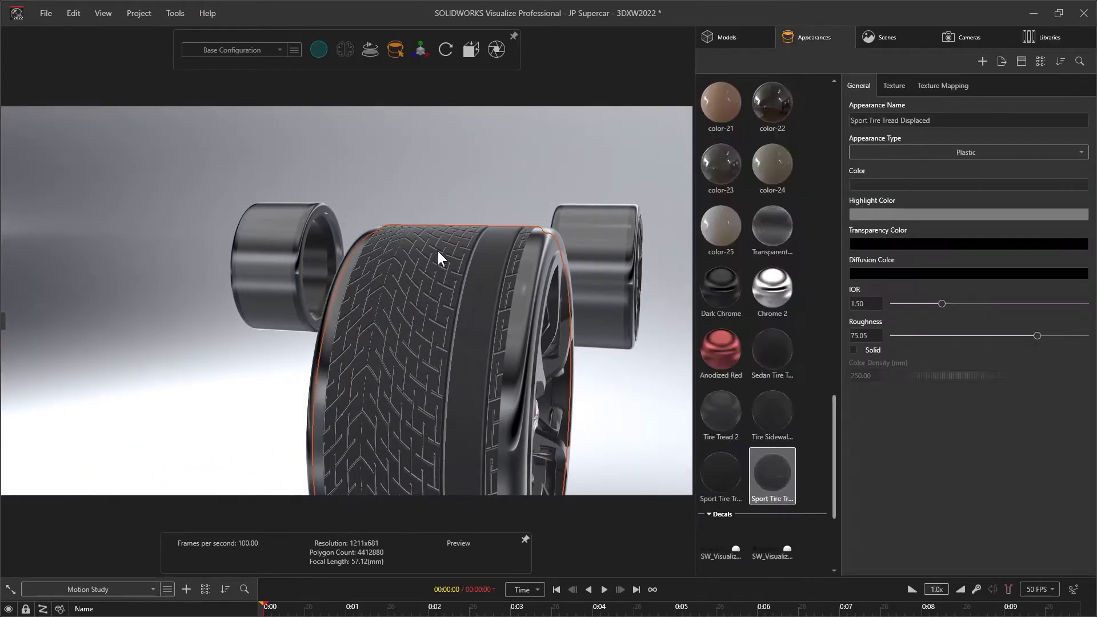
click(420, 50)
click(379, 75)
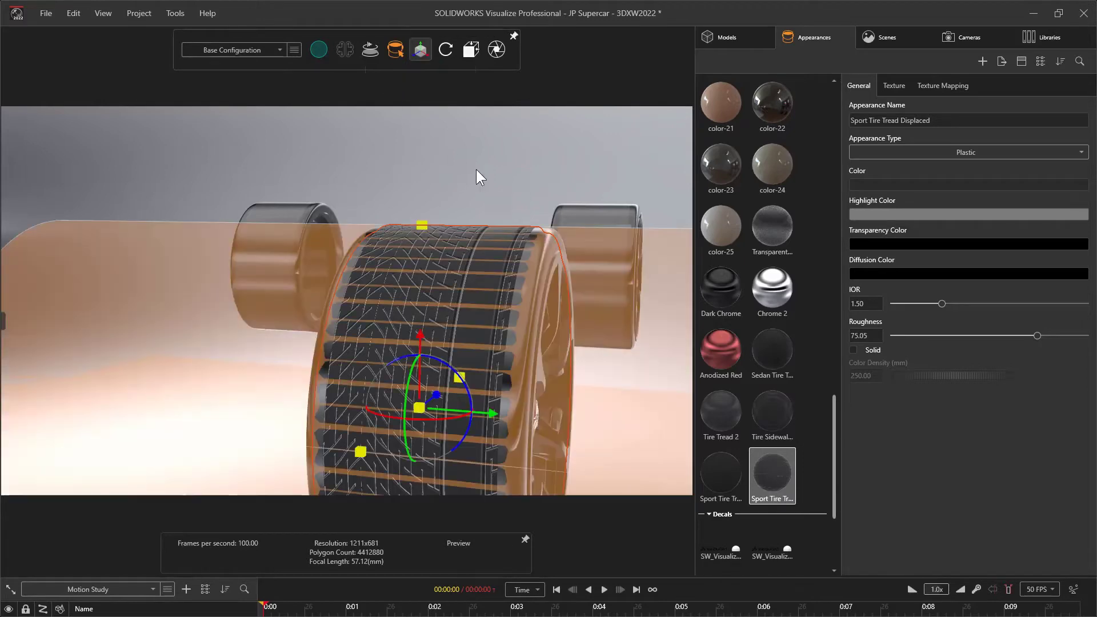
Try the Box and Planar mapping modes on the front tire's tread texture, and restore Cylindrical mapping
alt+right_drag(479, 177, 448, 294)
alt+drag(397, 326, 371, 337)
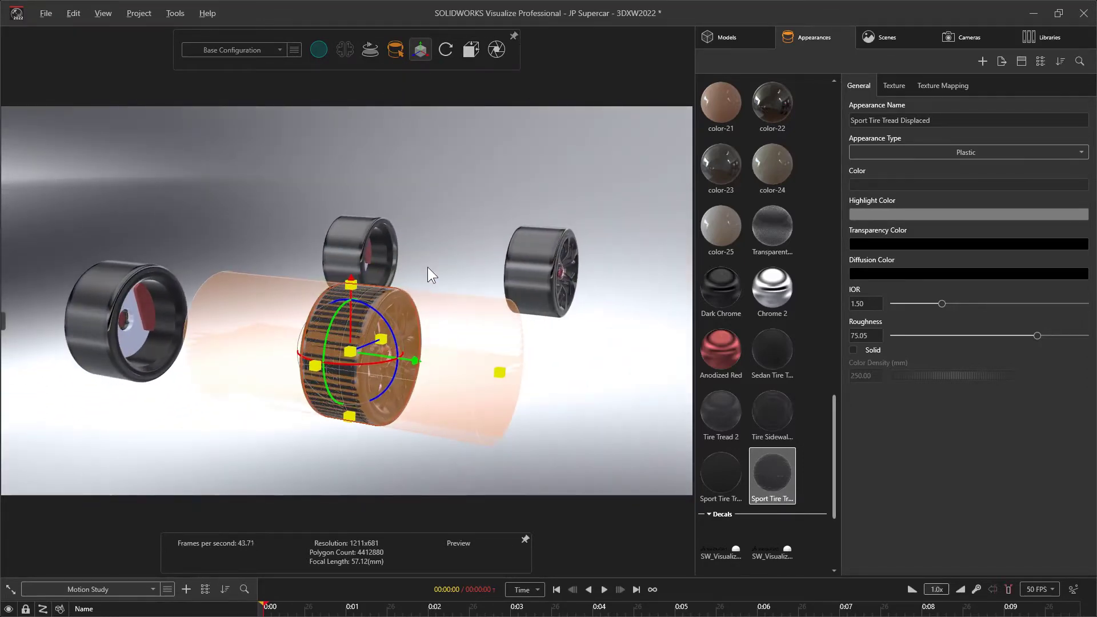
click(920, 88)
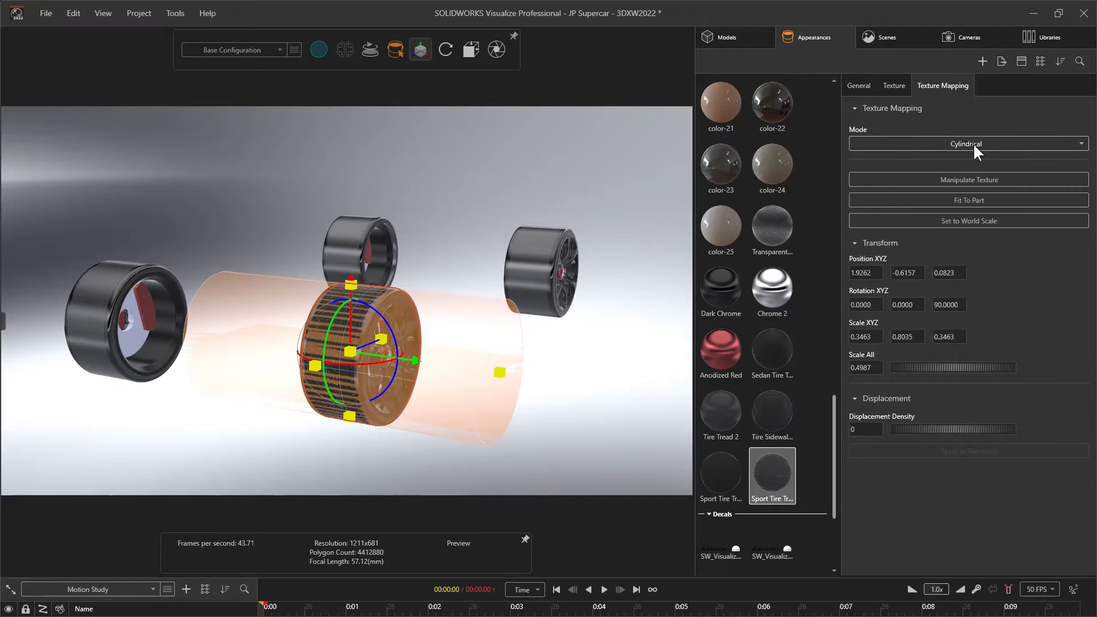
click(891, 89)
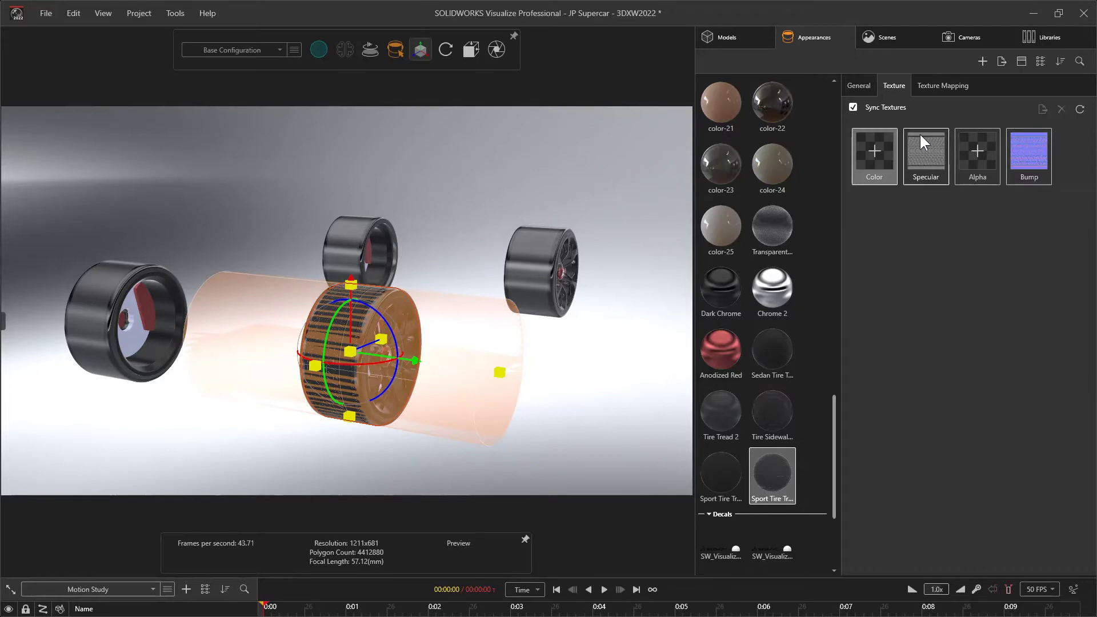
click(927, 89)
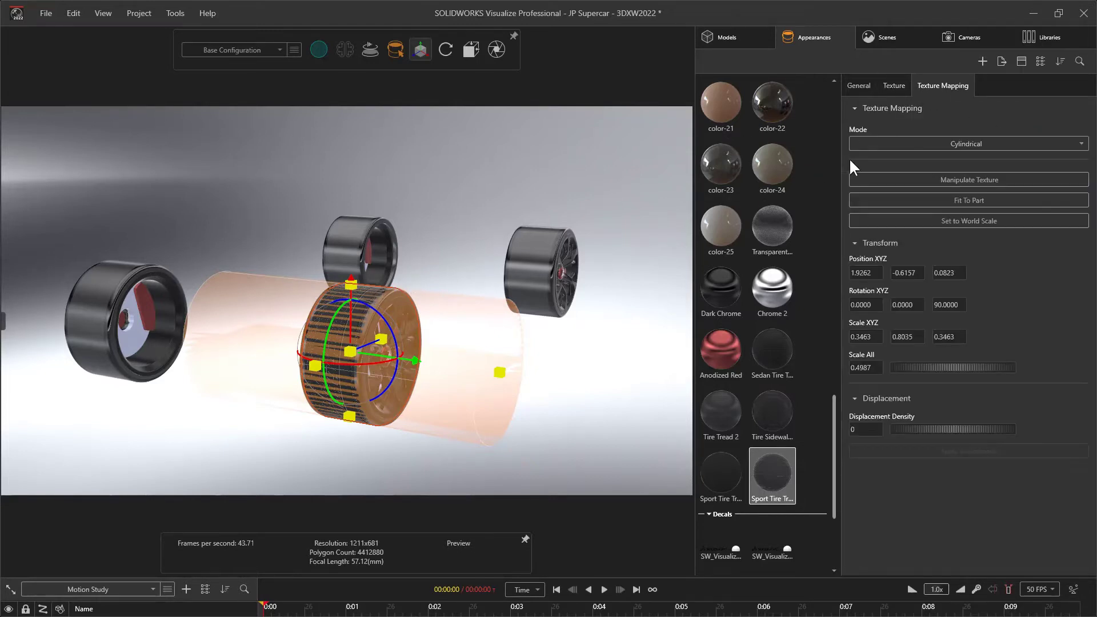
click(884, 139)
click(873, 172)
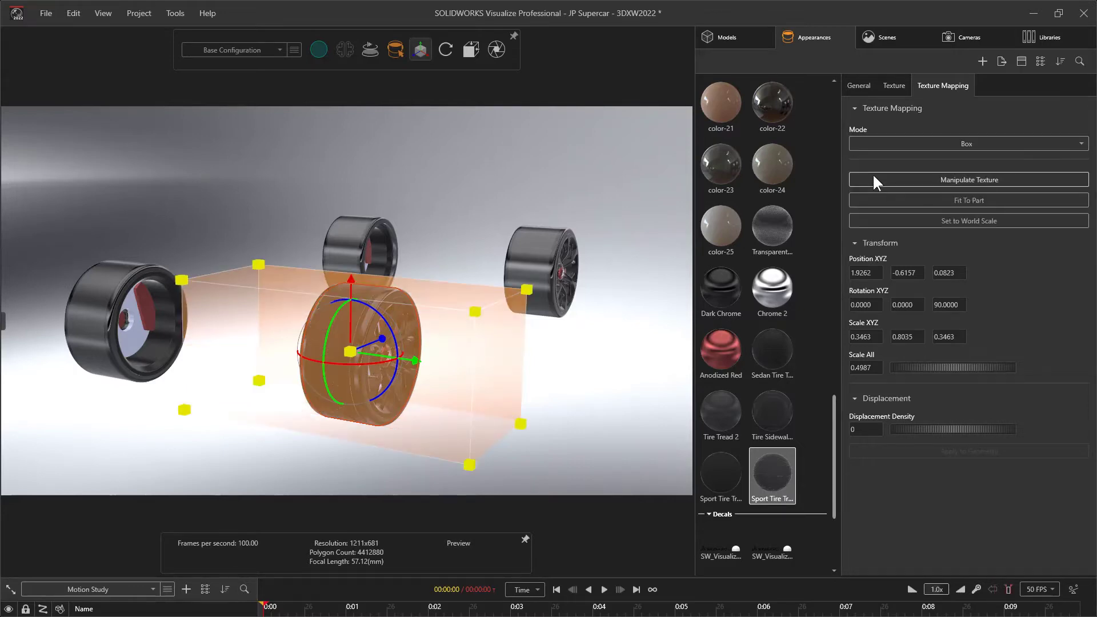
scroll(448, 308, up, 6)
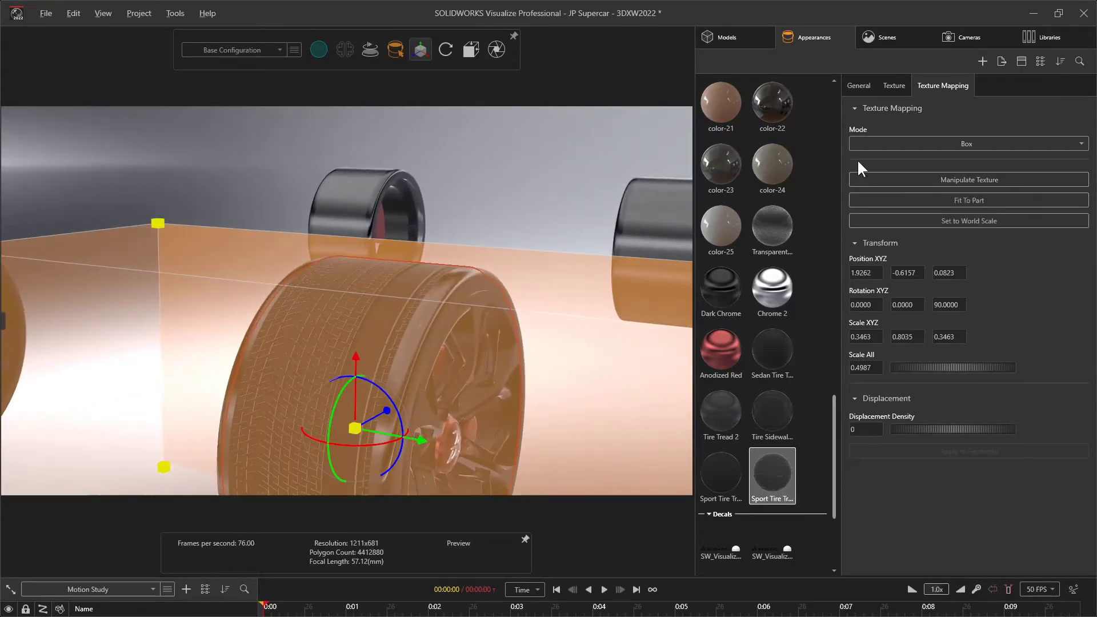
click(895, 143)
click(873, 190)
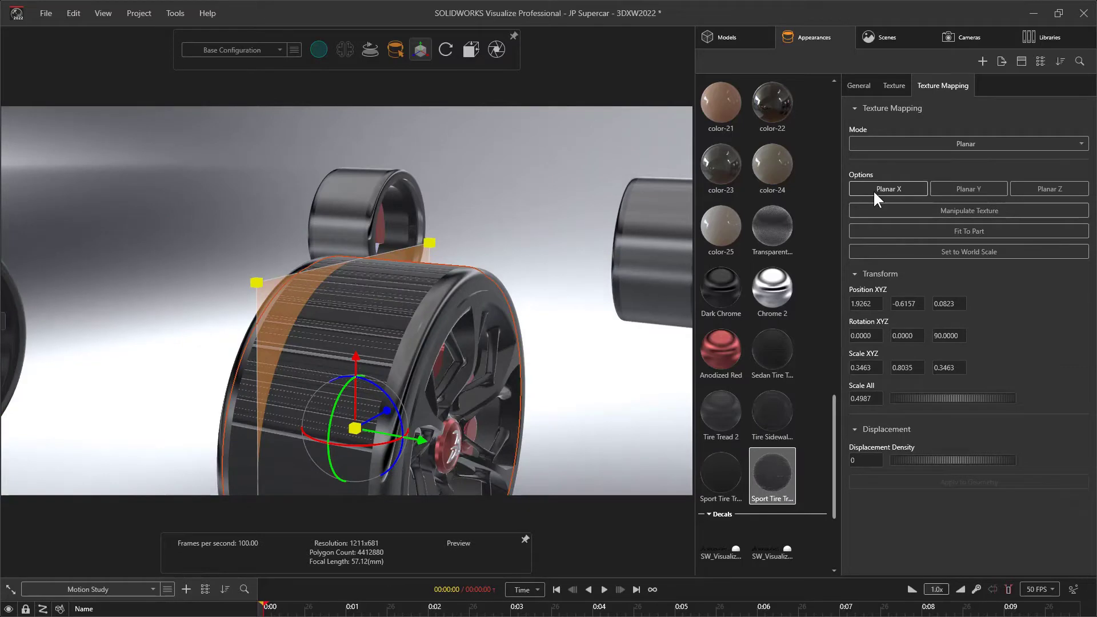
click(889, 143)
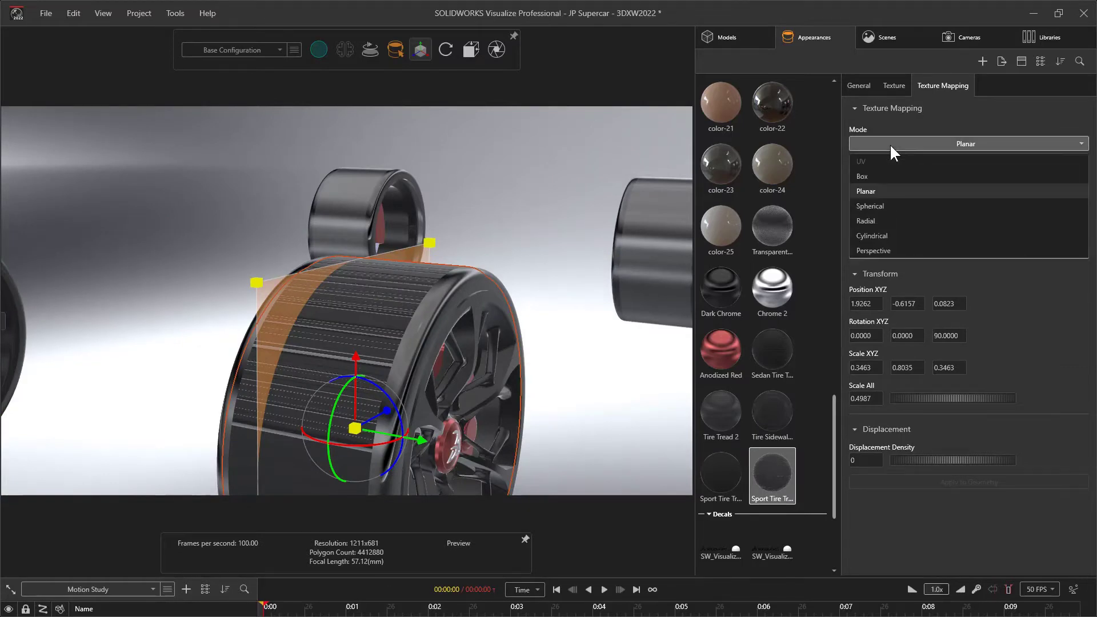
click(872, 236)
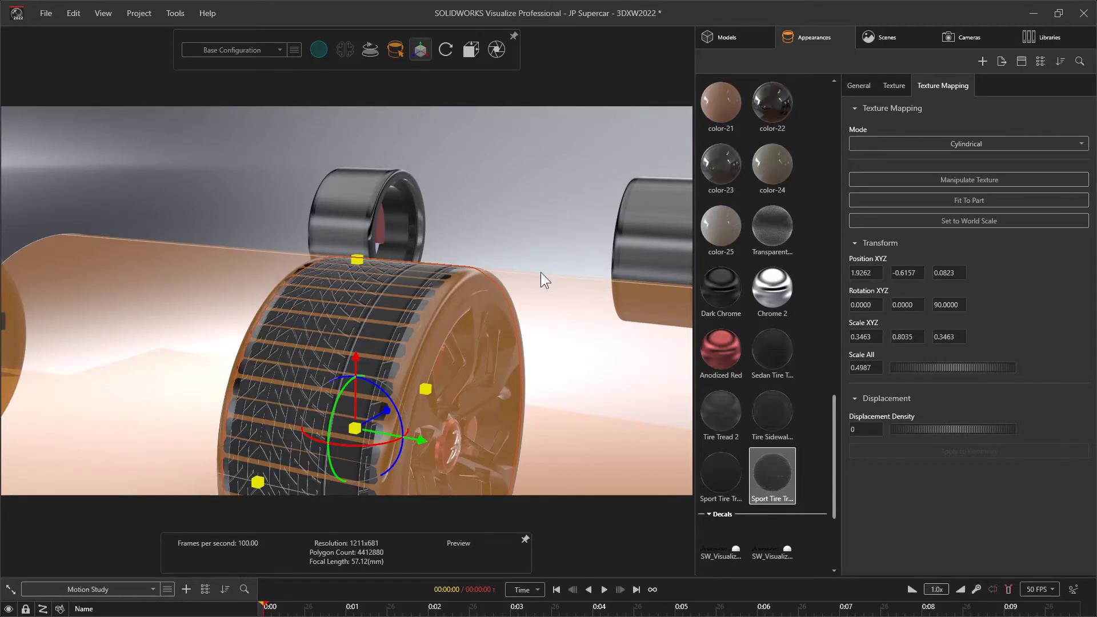
Switch the viewport to Accurate rendering and shift the tread texture along the front tire's width to an X position of about 1.9267
drag(540, 272, 563, 177)
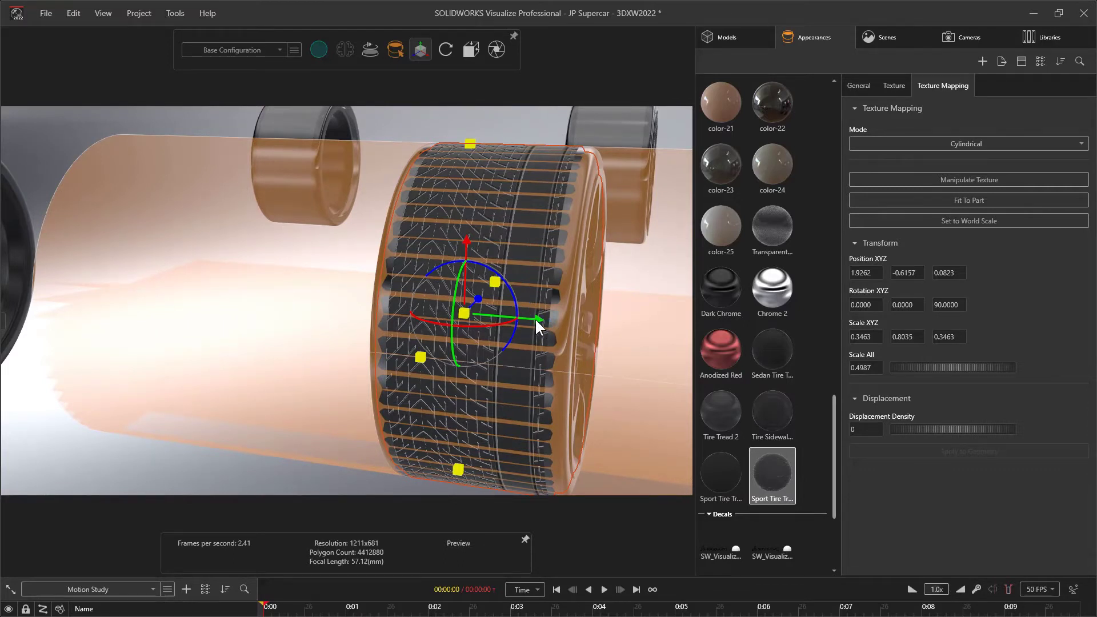
mouse_move(536, 320)
mouse_down()
mouse_move(556, 323)
mouse_move(540, 325)
mouse_up()
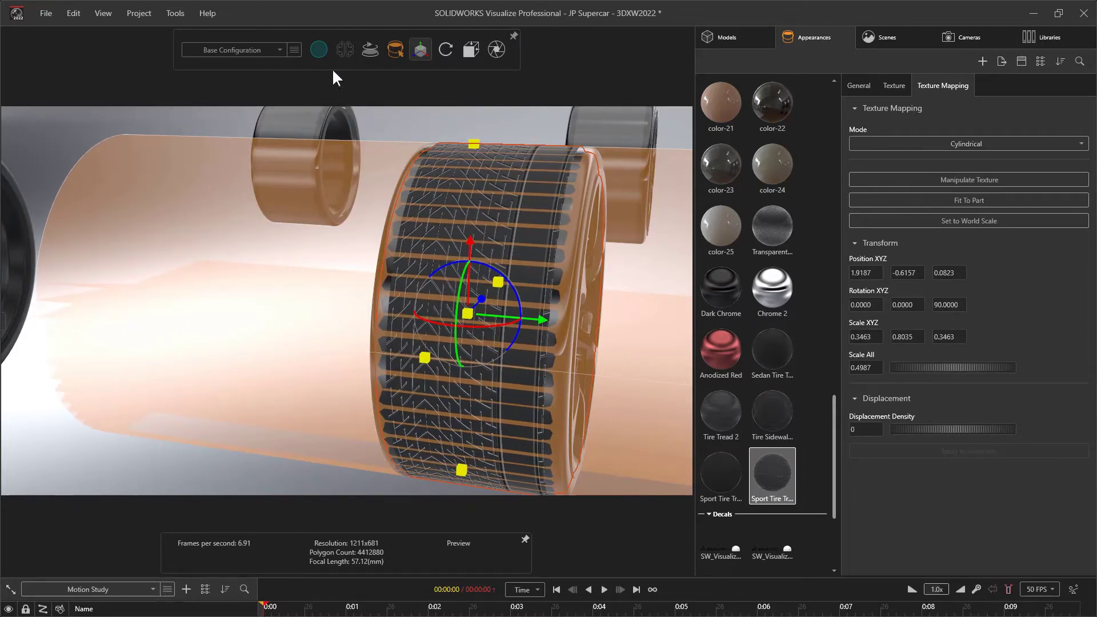
click(318, 49)
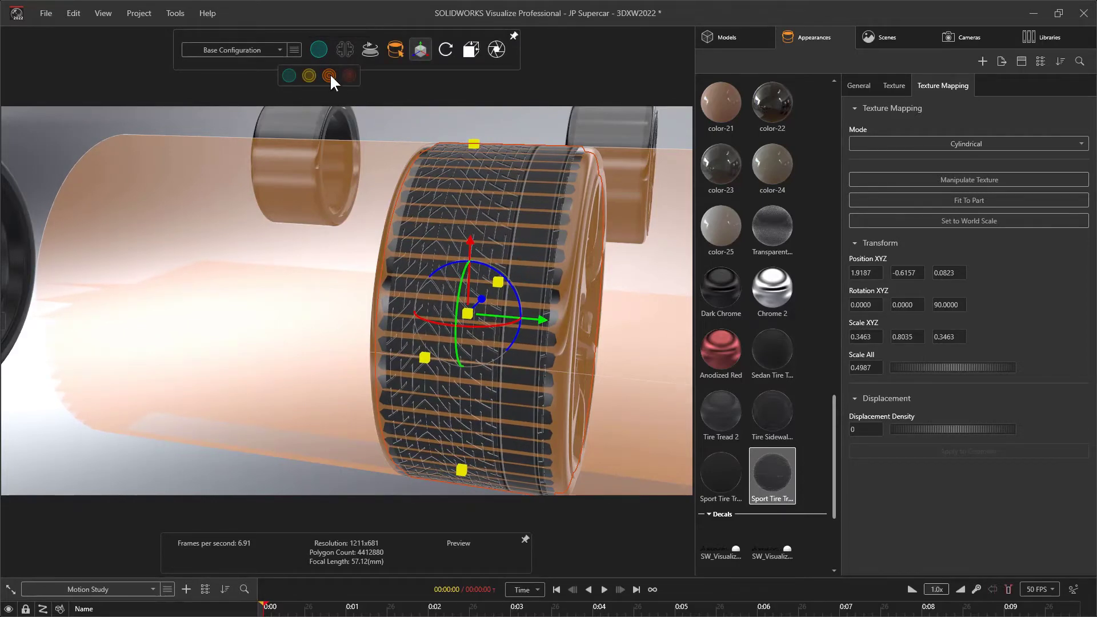
click(329, 74)
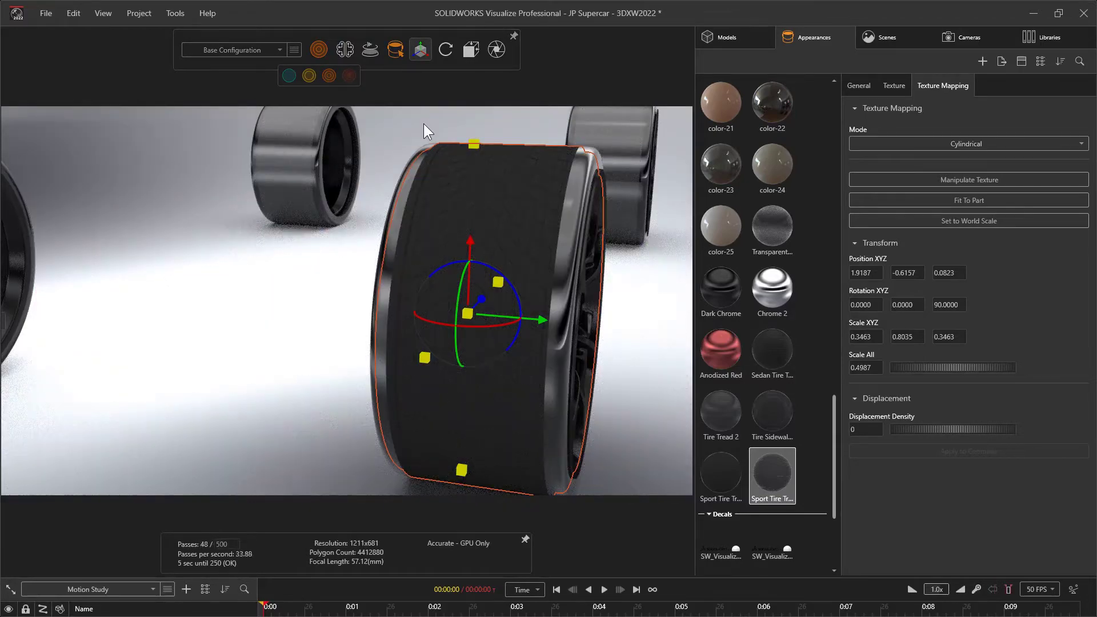
drag(540, 321, 535, 320)
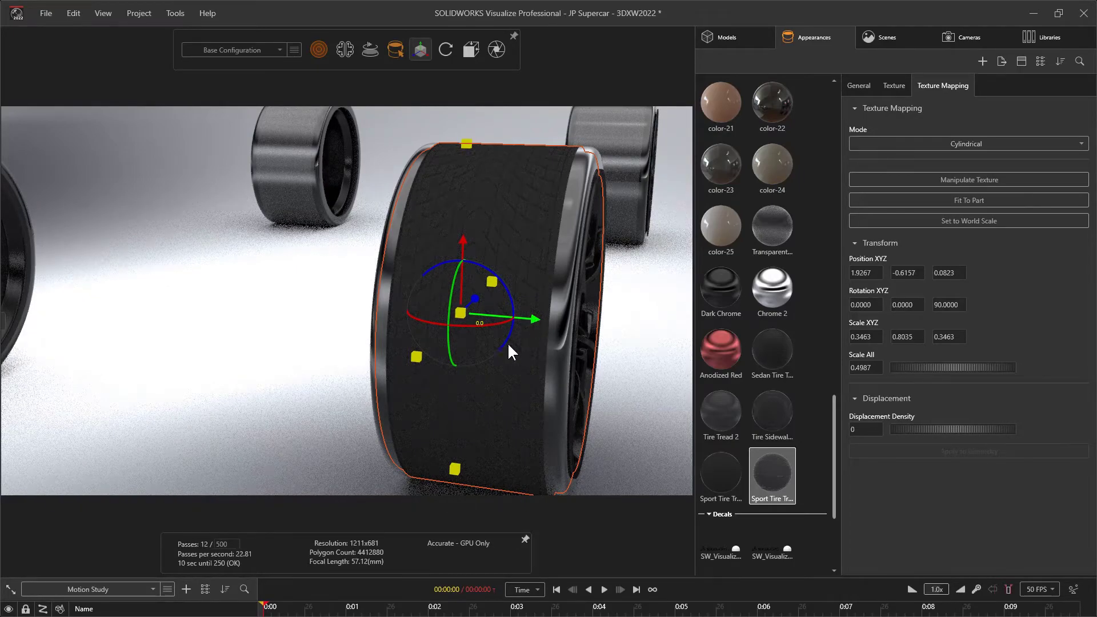
Paste the front tire's tread appearance onto the tires of the other wheels
scroll(547, 229, down, 5)
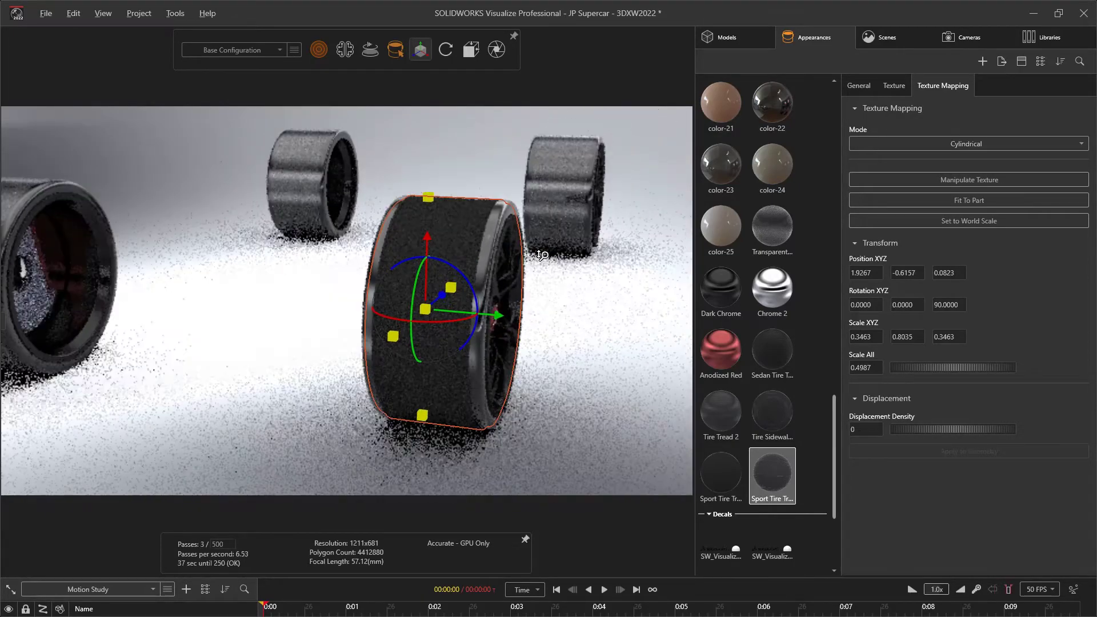
key(shift+v)
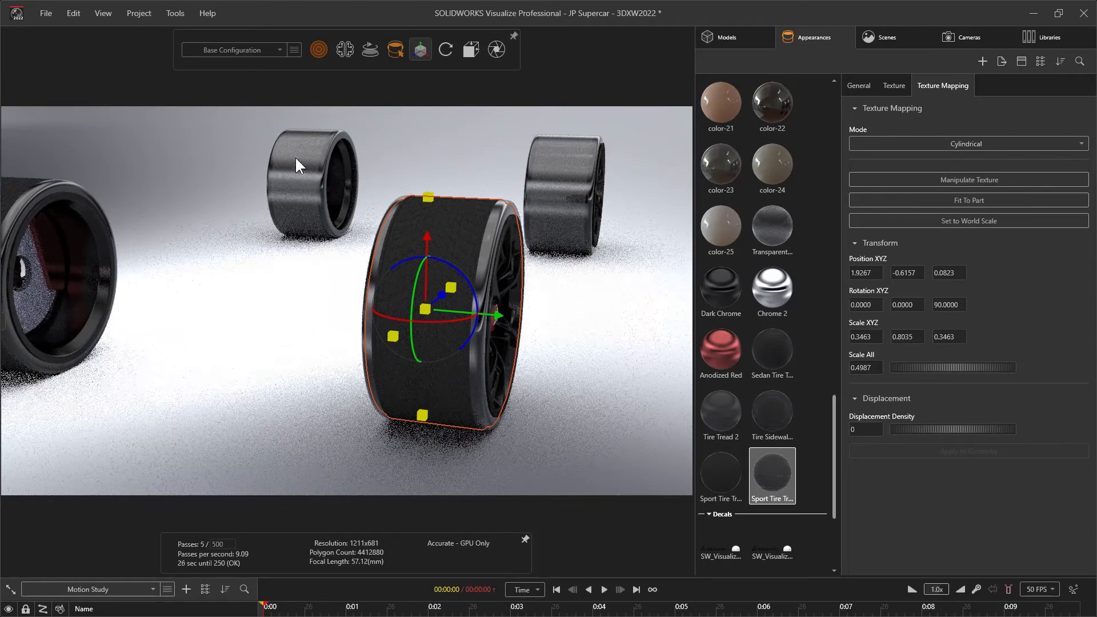
key(shift+v)
key(shift+v)
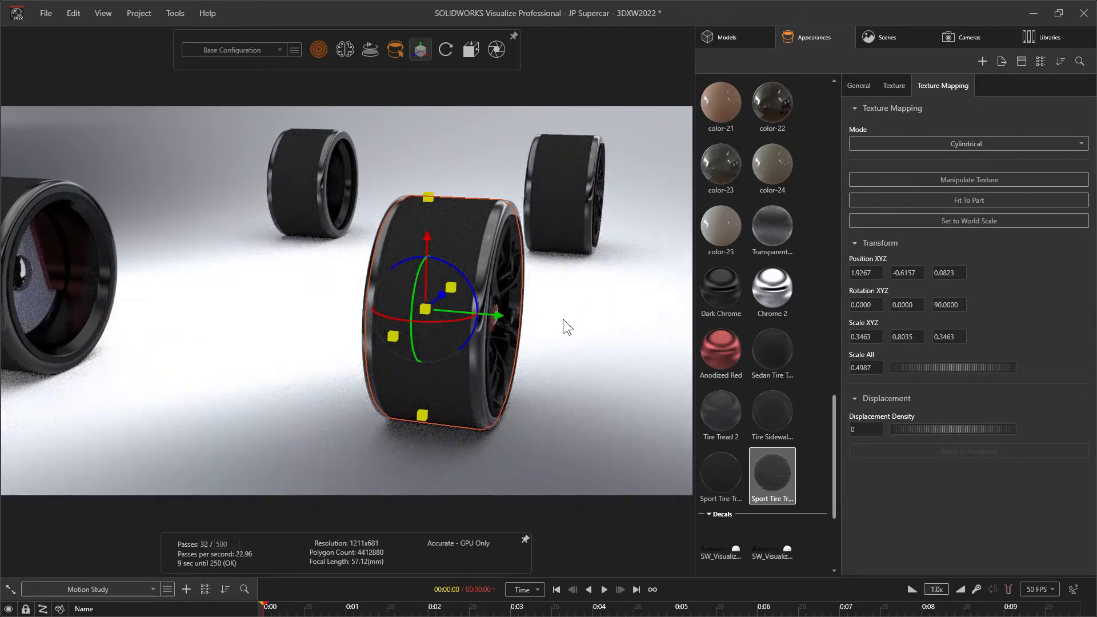
Apply Tire Sidewall from the cloud library's Automotive appearances to the front tire's sidewall
scroll(535, 383, up, 5)
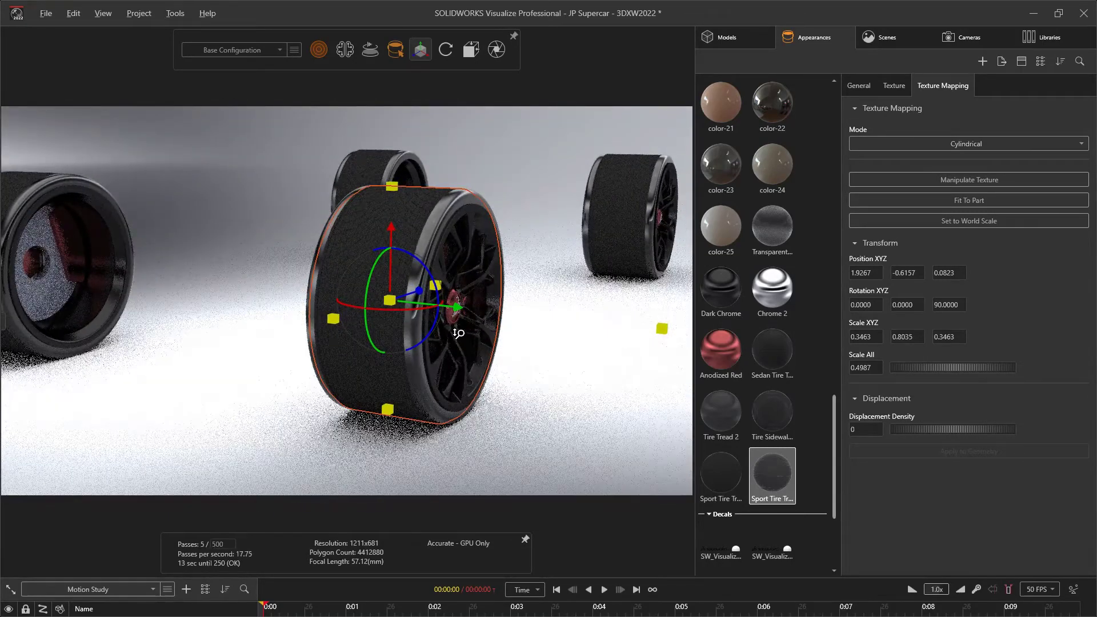
click(591, 377)
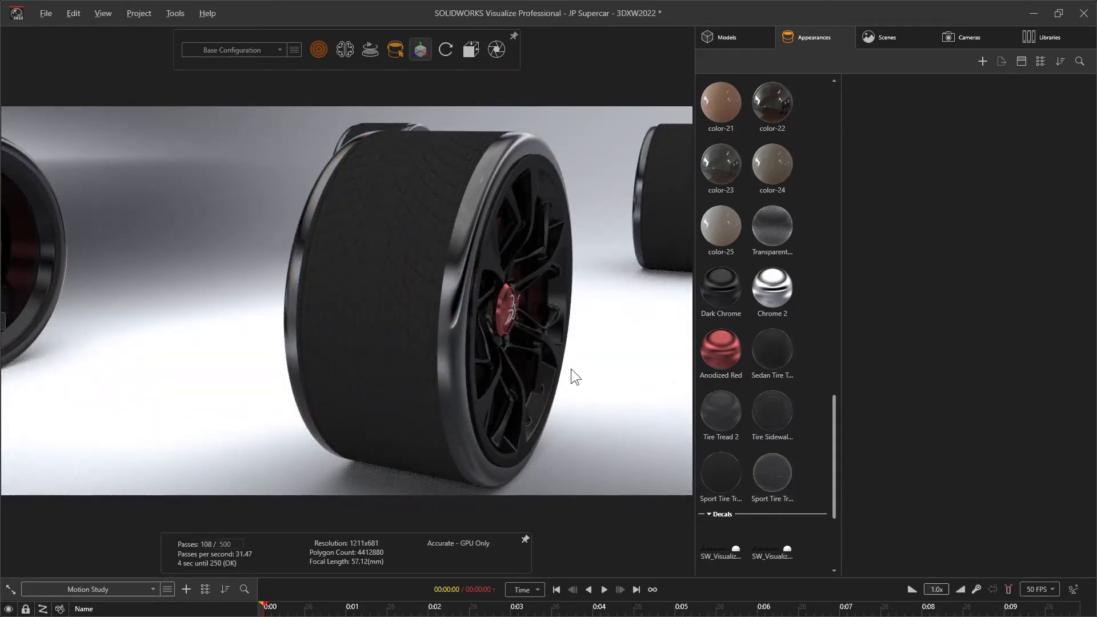
drag(571, 372, 609, 320)
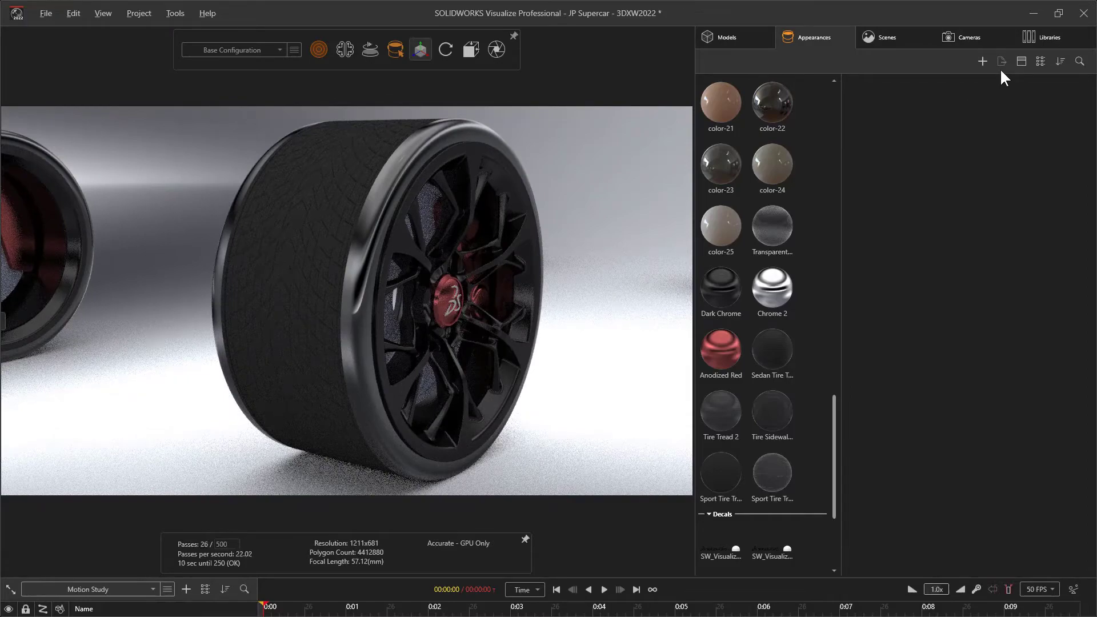
click(1051, 36)
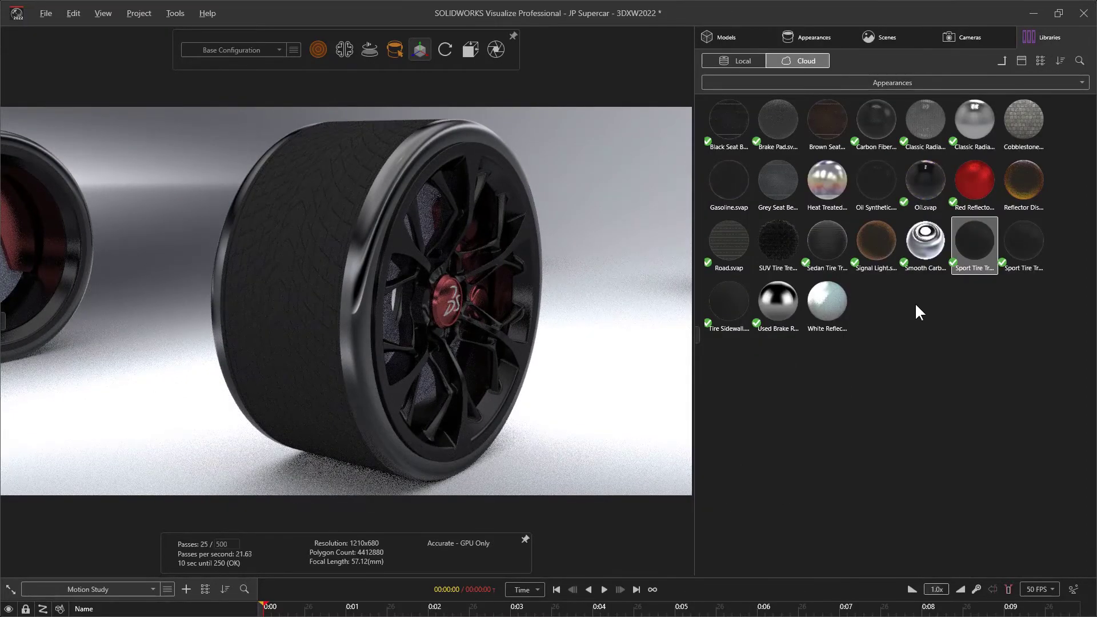
click(730, 299)
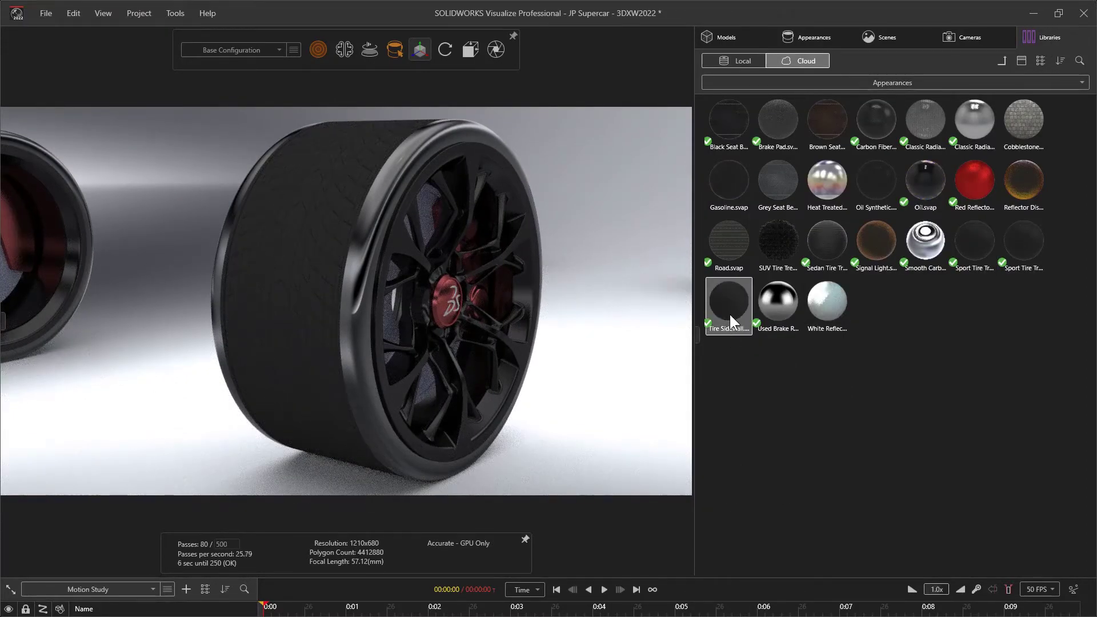
drag(728, 310, 442, 125)
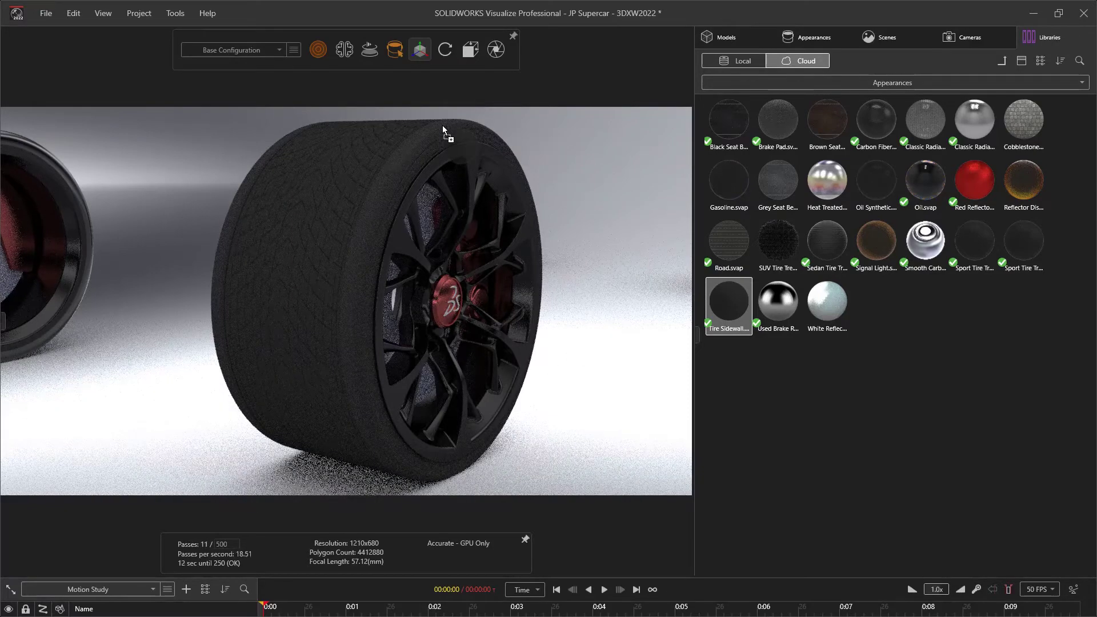
Darken the front tire's Tire Sidewall appearance by setting its color's HSV Value to 16
key(f)
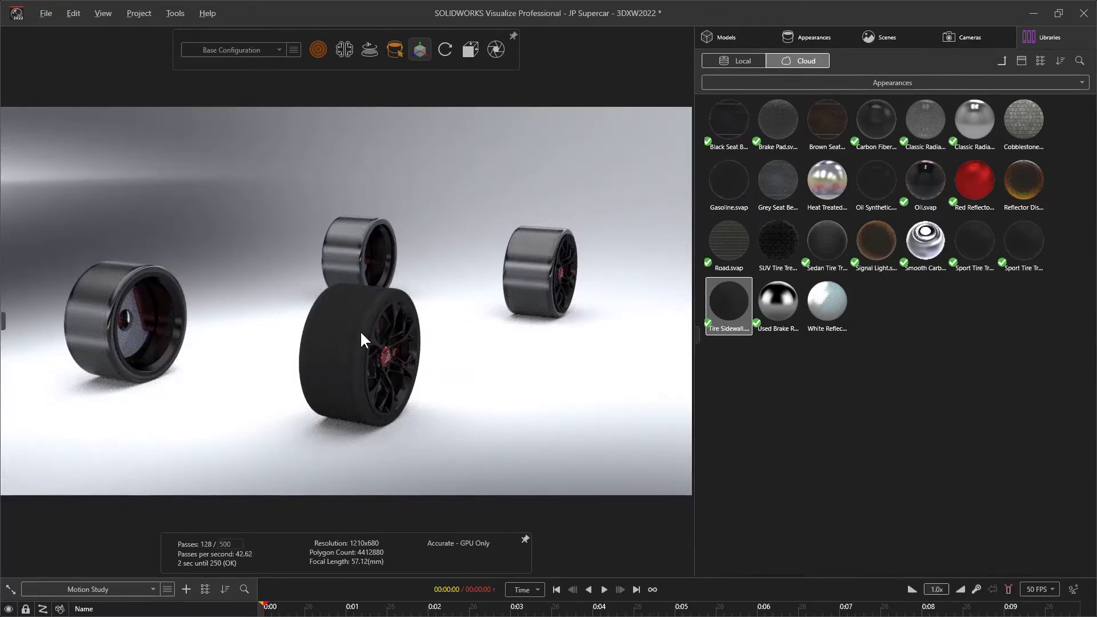
alt+right_drag(361, 332, 382, 205)
alt+middle_drag(423, 290, 380, 239)
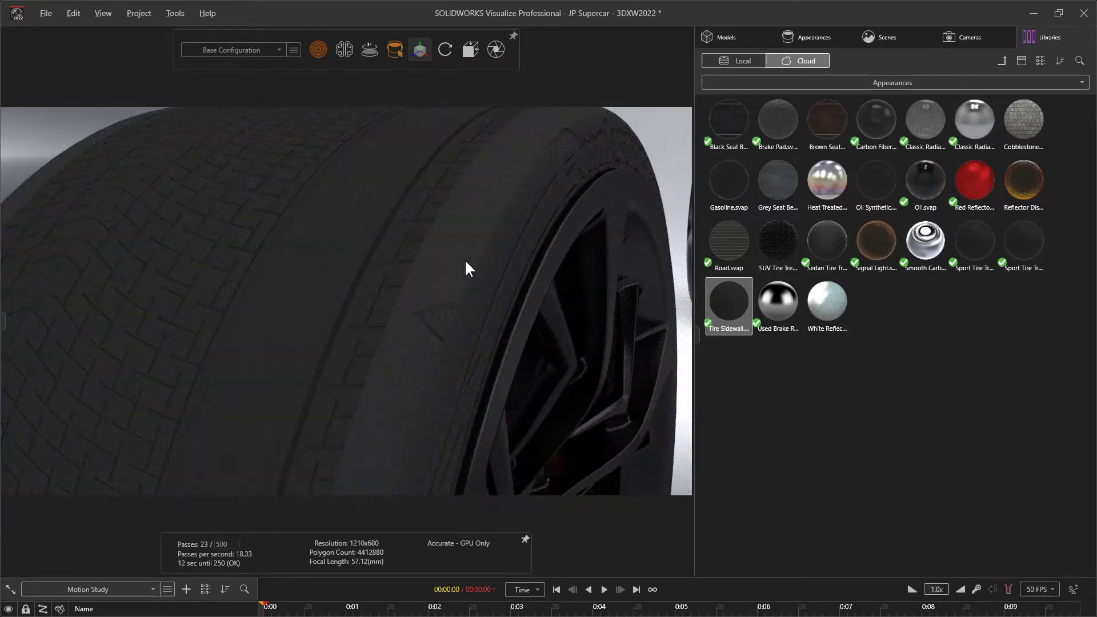
double_click(466, 263)
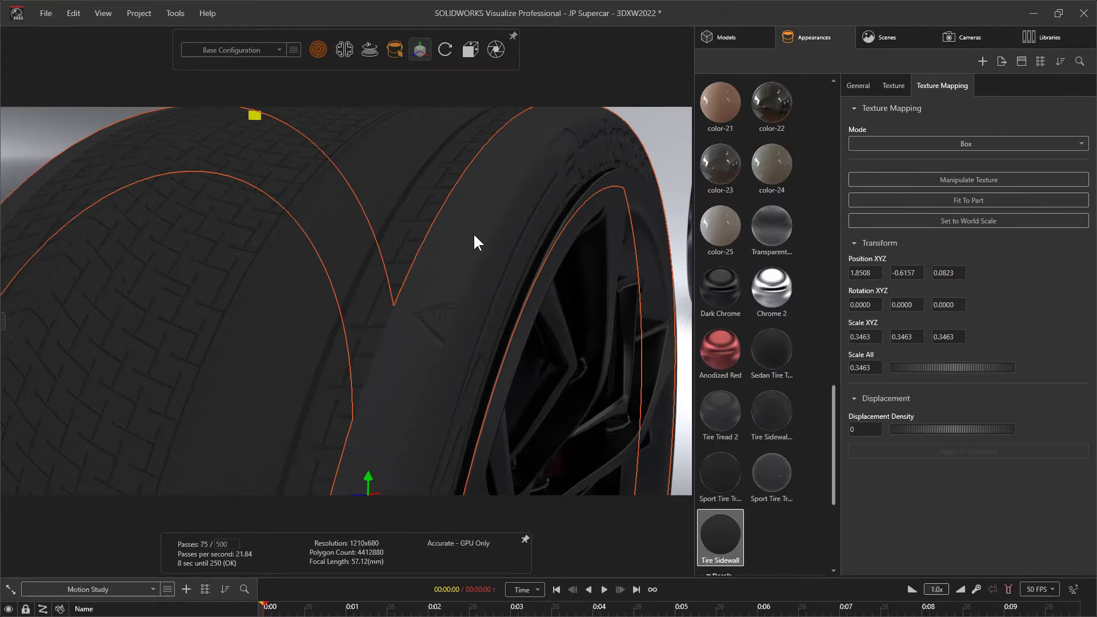
click(863, 85)
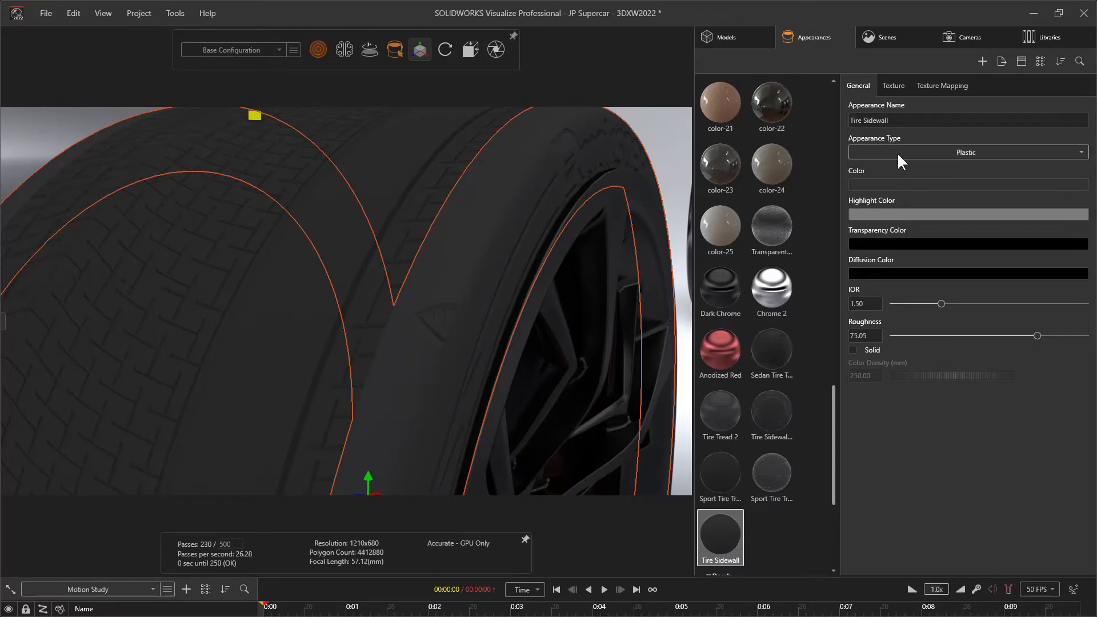
click(888, 184)
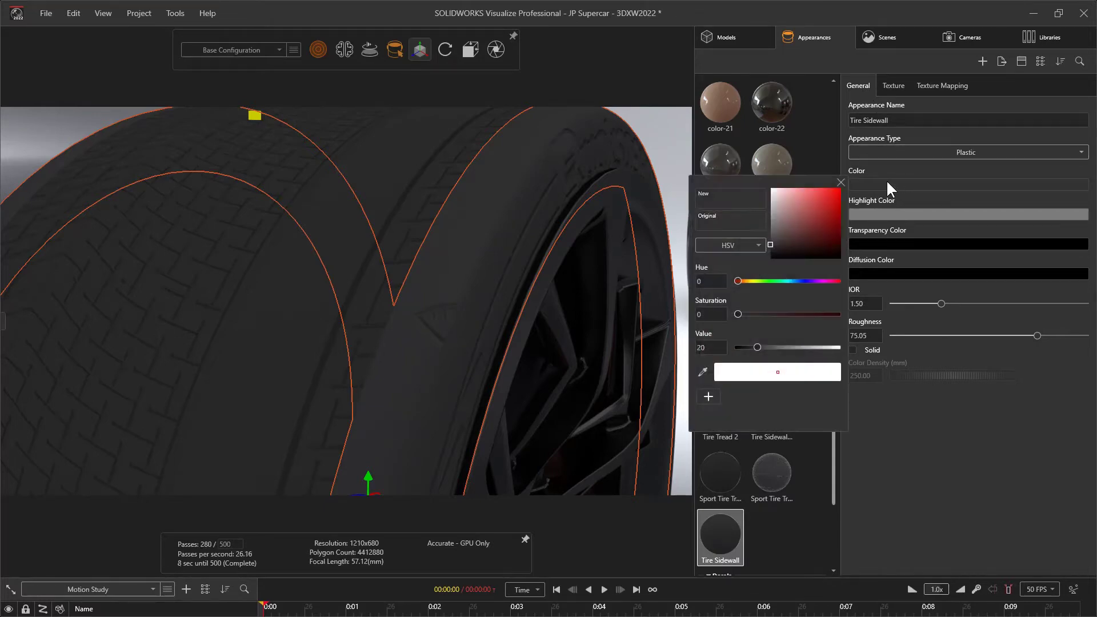
drag(755, 349, 750, 347)
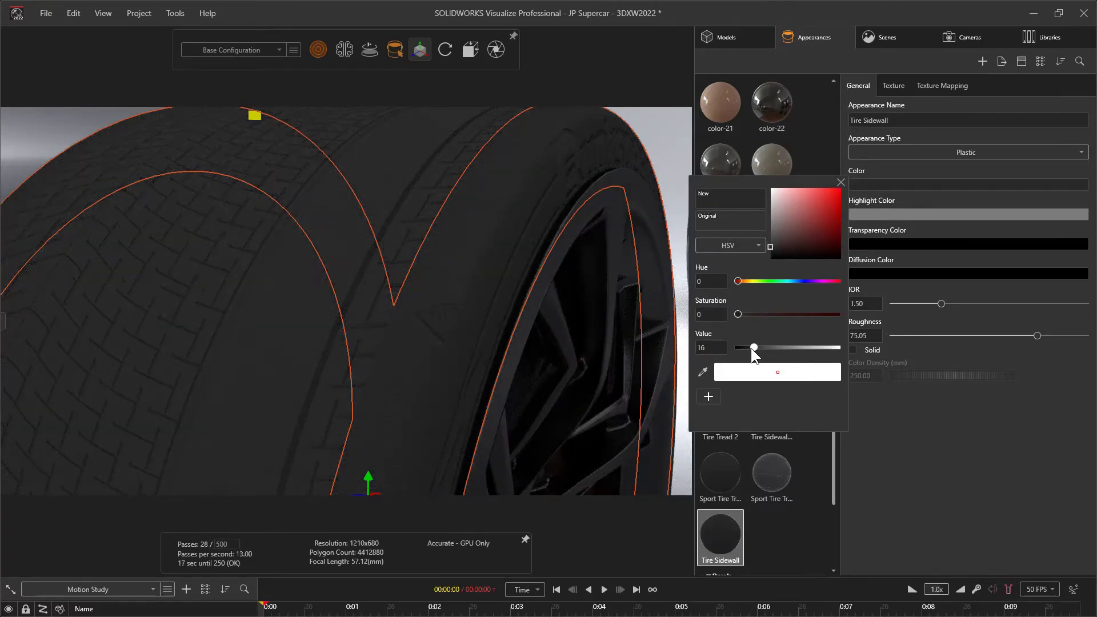
click(840, 183)
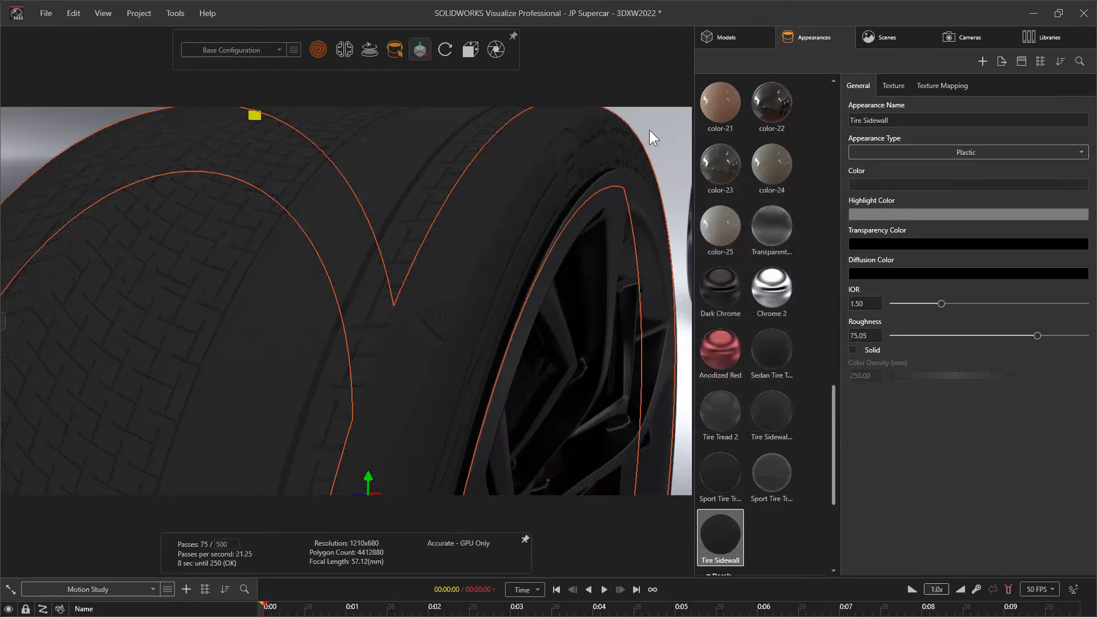
Select the front tire's tread and examine how its color and texture match the darkened sidewall
click(649, 129)
click(352, 165)
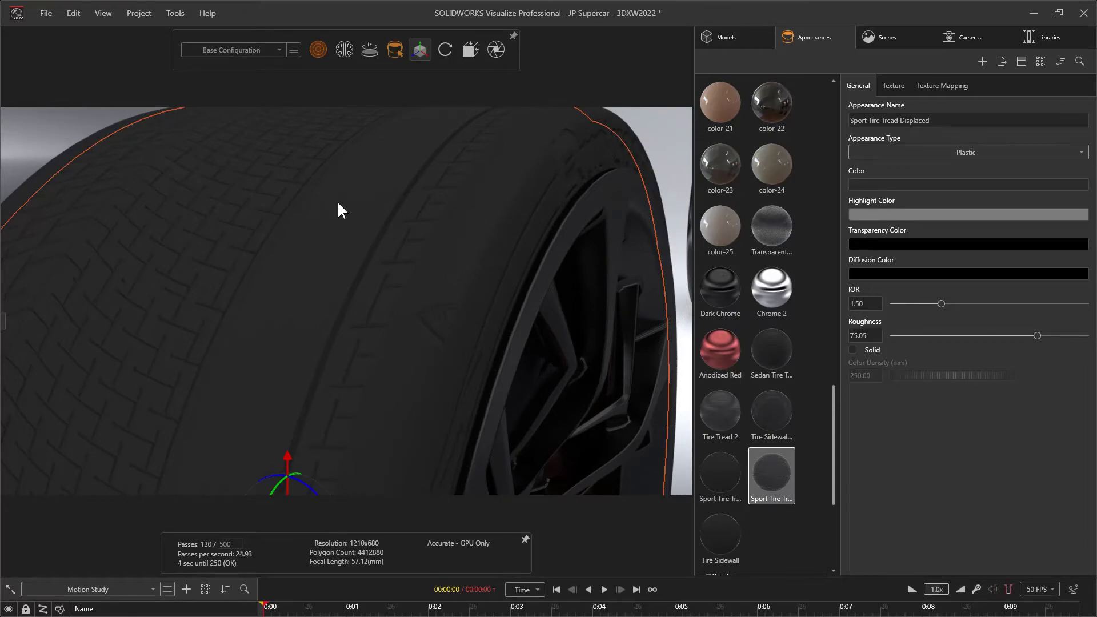
scroll(342, 245, down, 5)
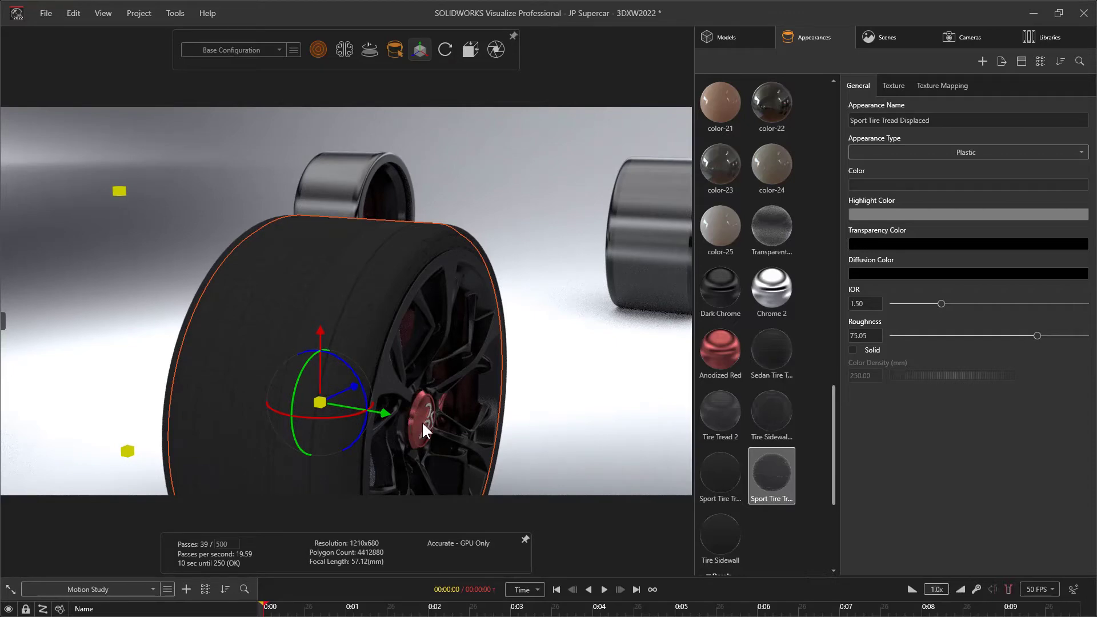
drag(420, 369, 515, 362)
middle_drag(515, 363, 415, 362)
click(539, 294)
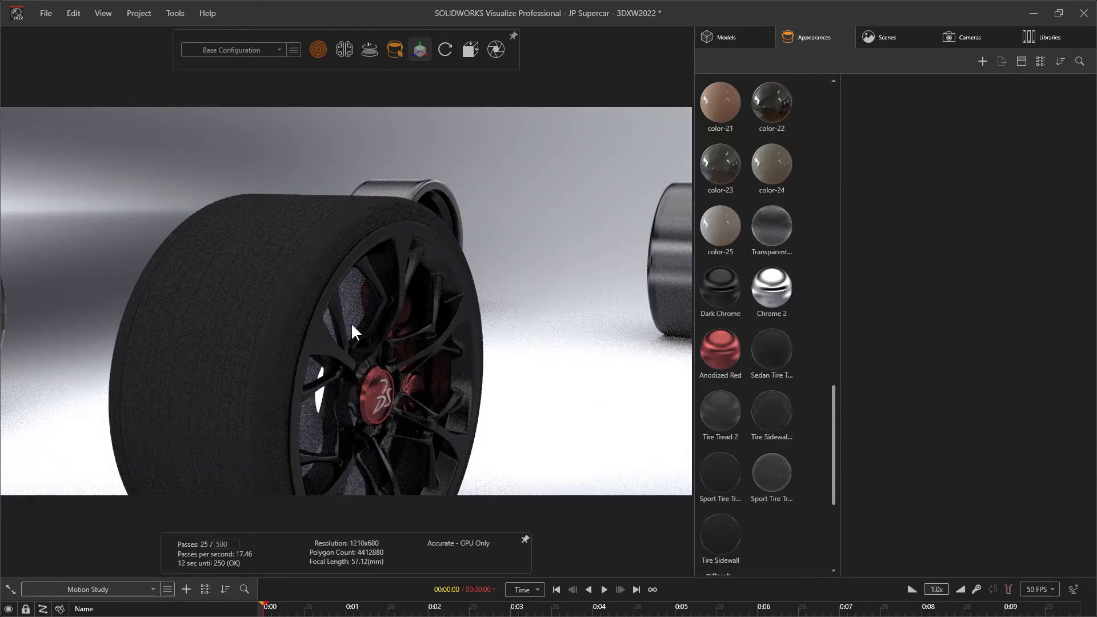
Apply the used brake rotor appearance from the cloud library to the brake disc behind the front wheel's spokes
drag(351, 322, 365, 257)
scroll(384, 226, up, 5)
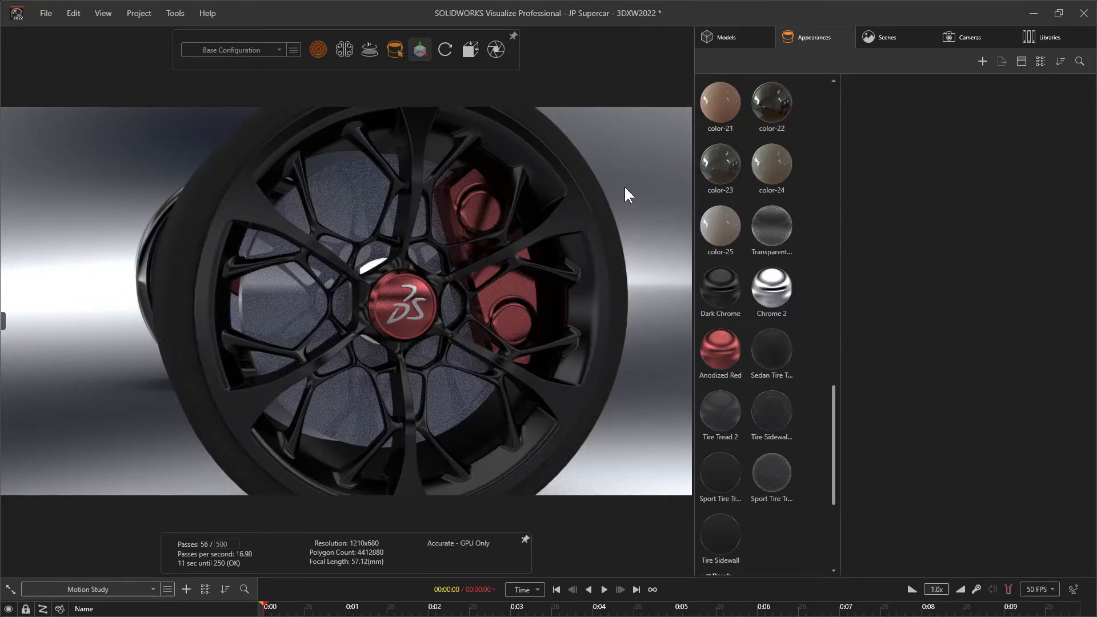
click(1039, 37)
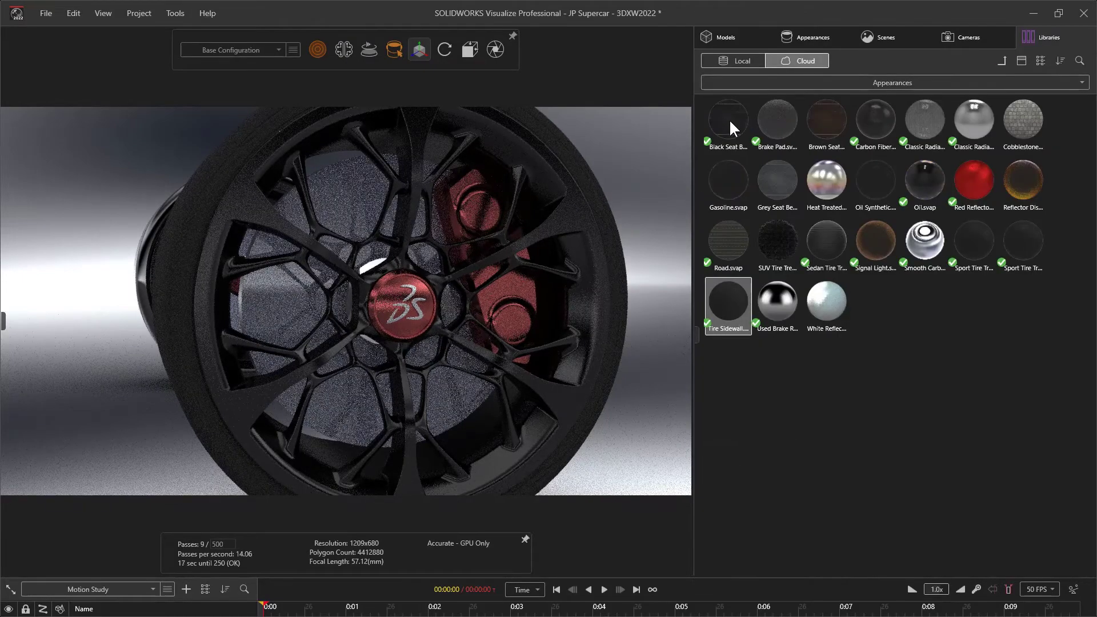
click(777, 299)
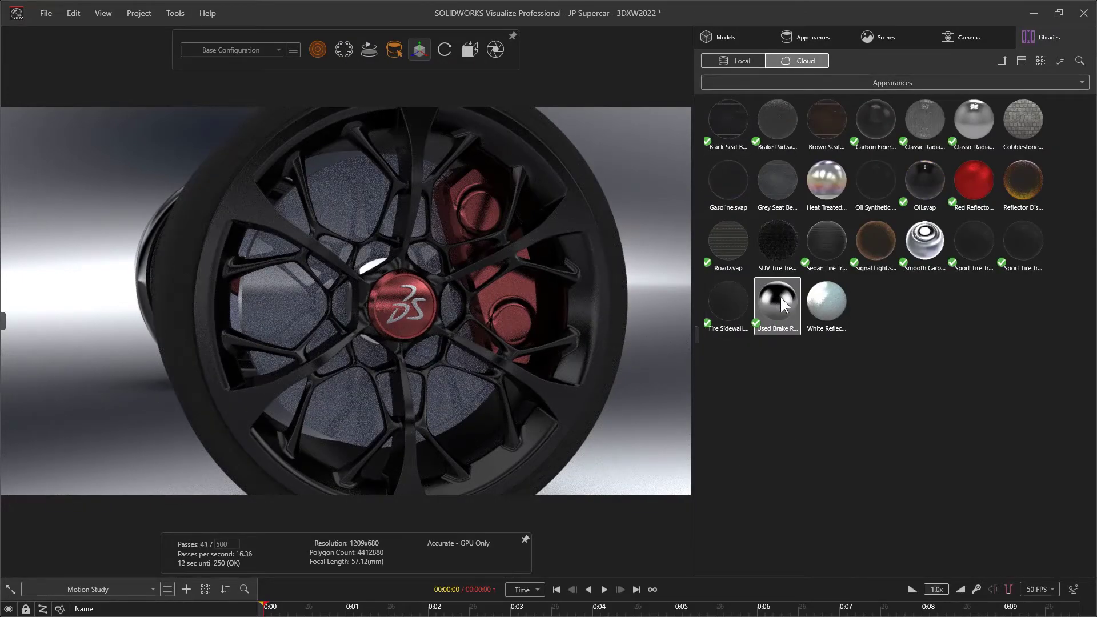
drag(780, 297, 366, 191)
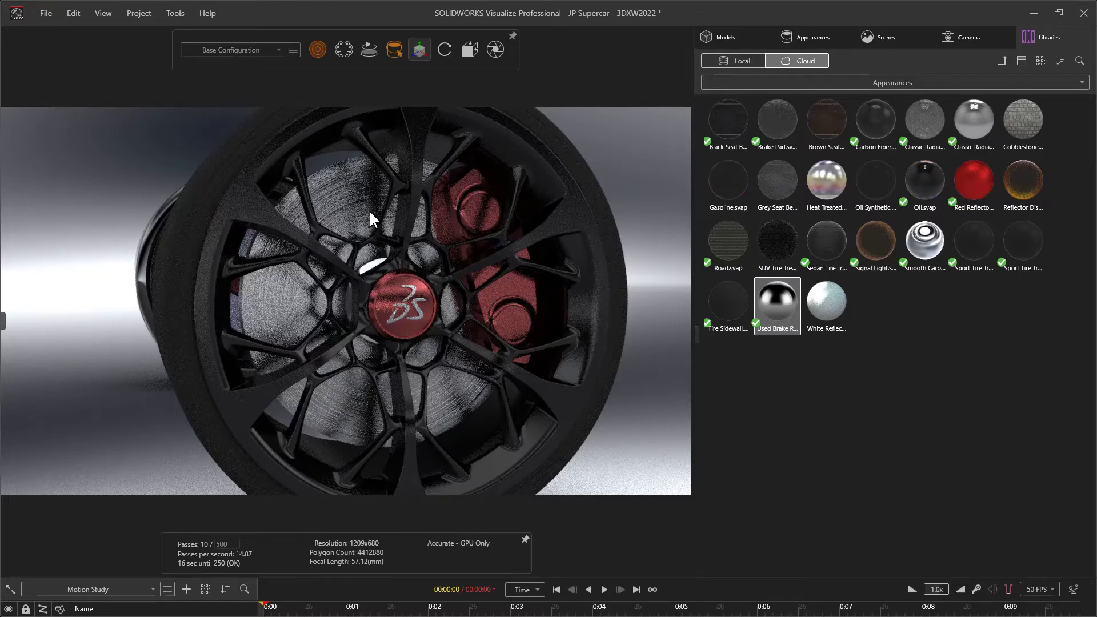
Examine the brake disc appearance's textures and texture mapping settings, and check the surrounding wheels
click(370, 213)
click(892, 85)
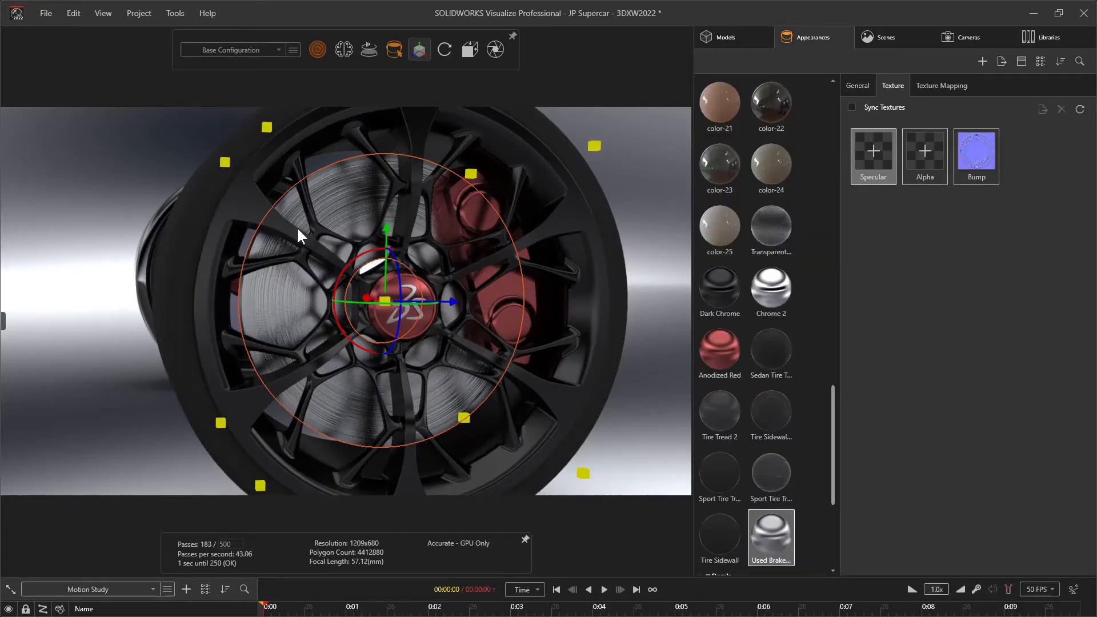
click(952, 84)
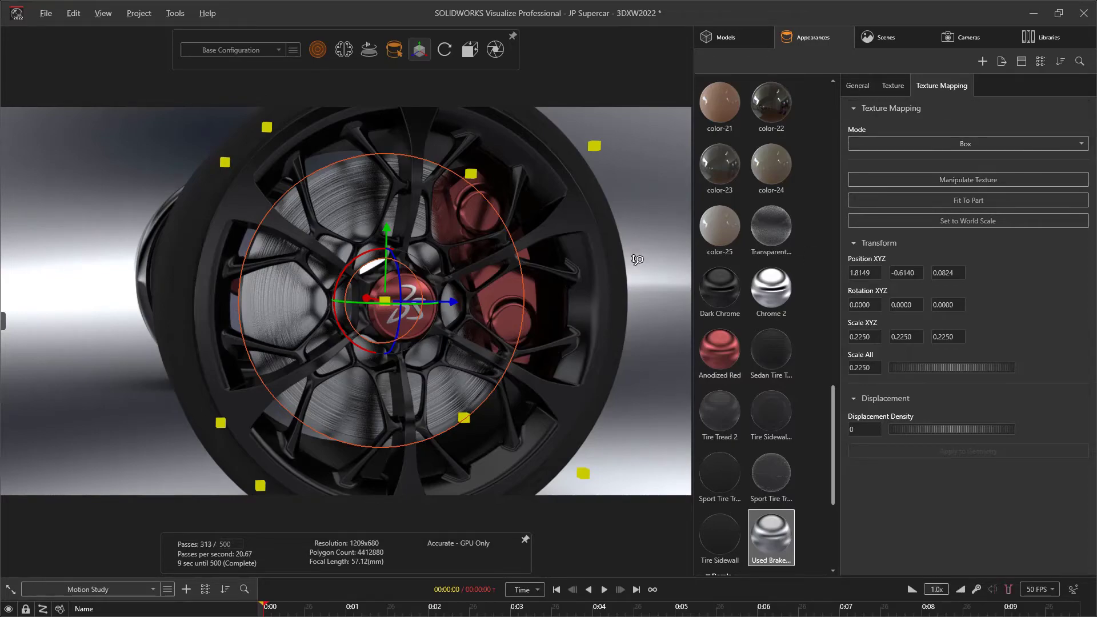
scroll(638, 260, down, 5)
middle_drag(484, 328, 552, 357)
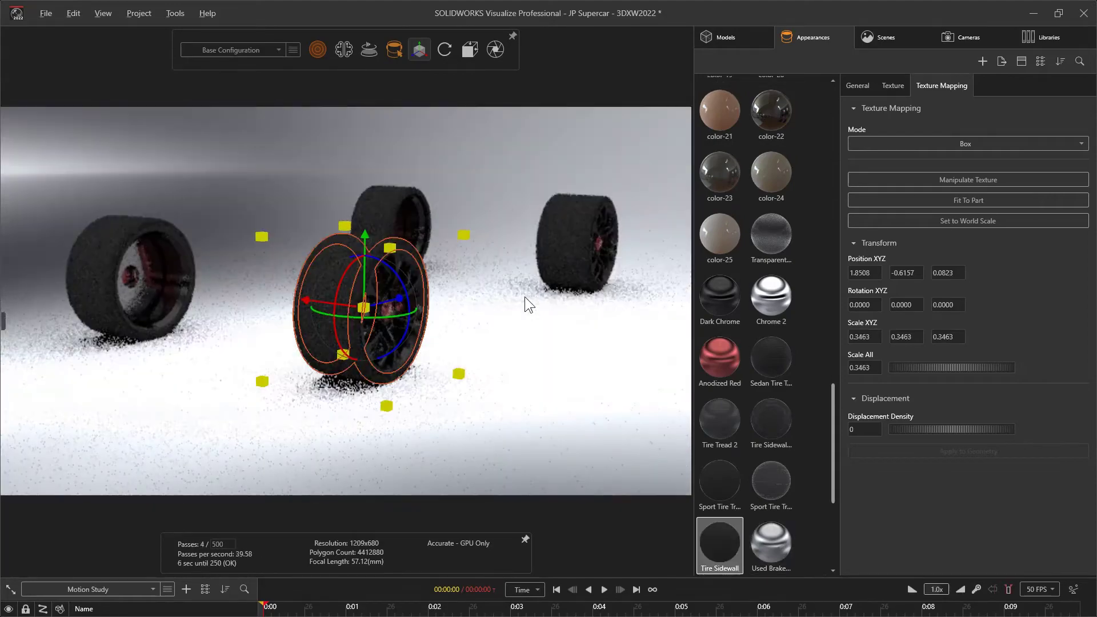
click(522, 430)
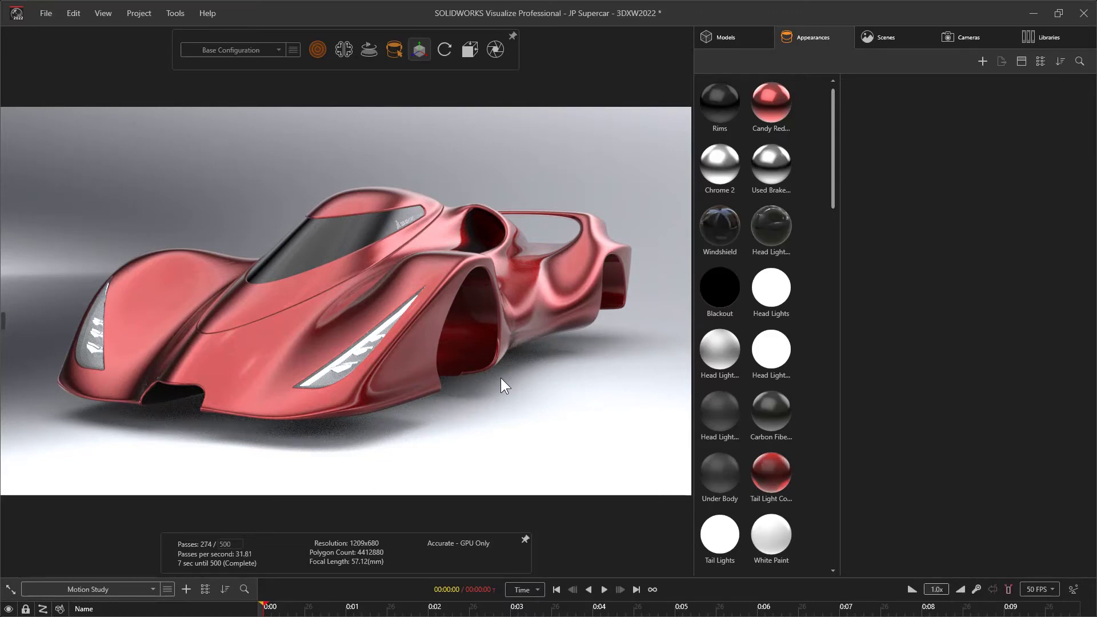
Examine the painted inner surfaces of the car body's wheel wells and side air intake
click(475, 321)
drag(595, 409, 566, 404)
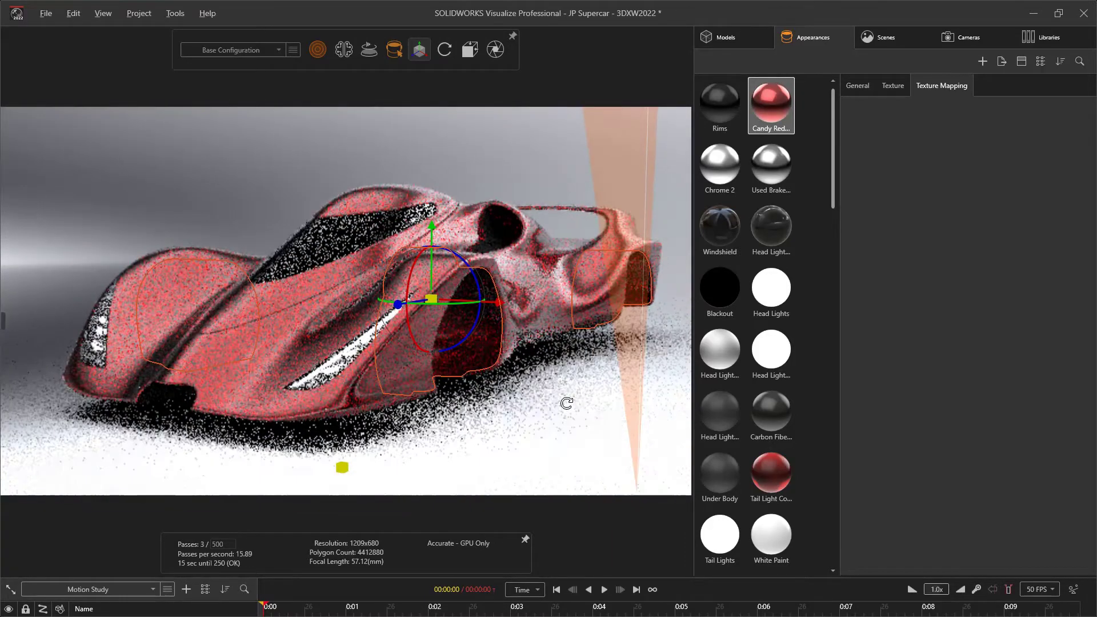
click(590, 400)
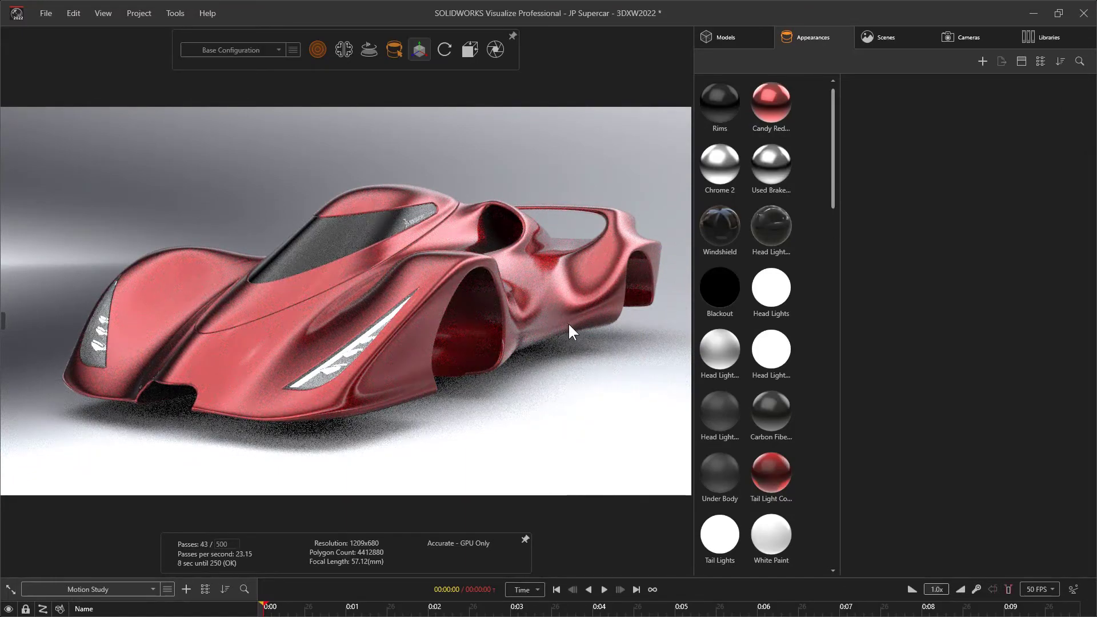
click(514, 231)
drag(515, 231, 556, 281)
scroll(353, 163, up, 3)
drag(353, 162, 571, 283)
click(615, 194)
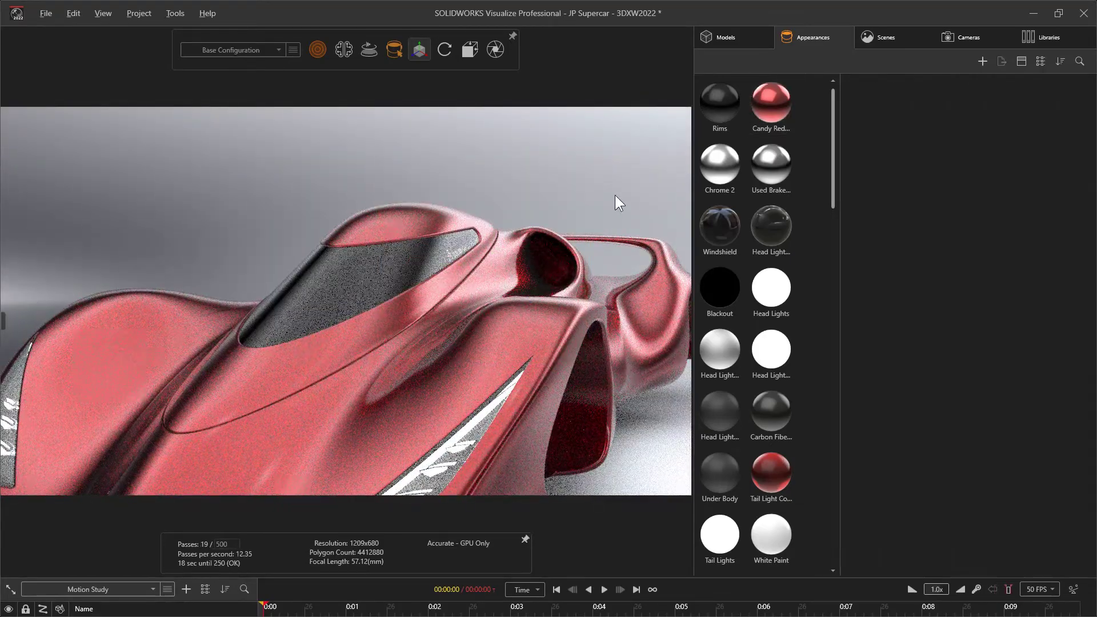
right_drag(608, 227, 602, 253)
drag(602, 253, 497, 221)
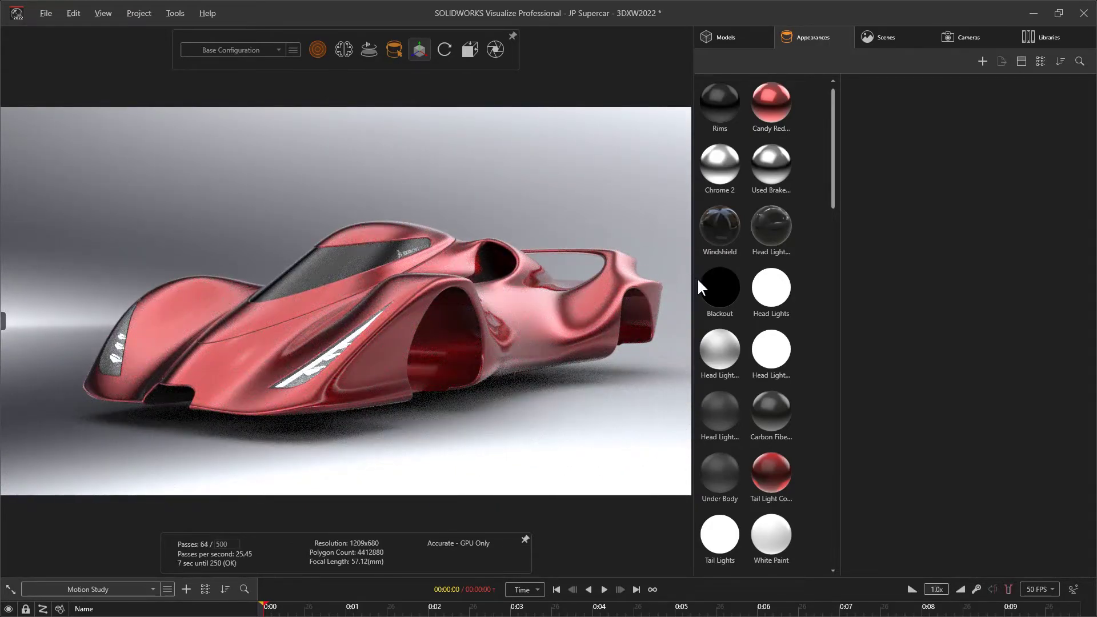
Apply the Blackout appearance to the inner surfaces of the car body's wheel wells
click(715, 291)
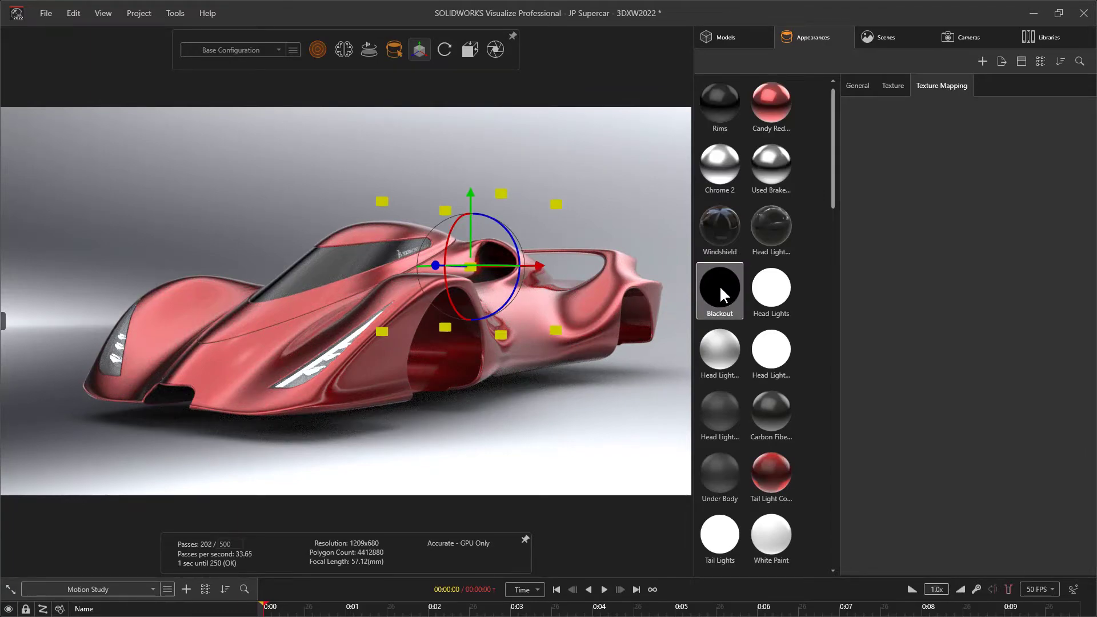
drag(721, 286, 497, 385)
click(506, 406)
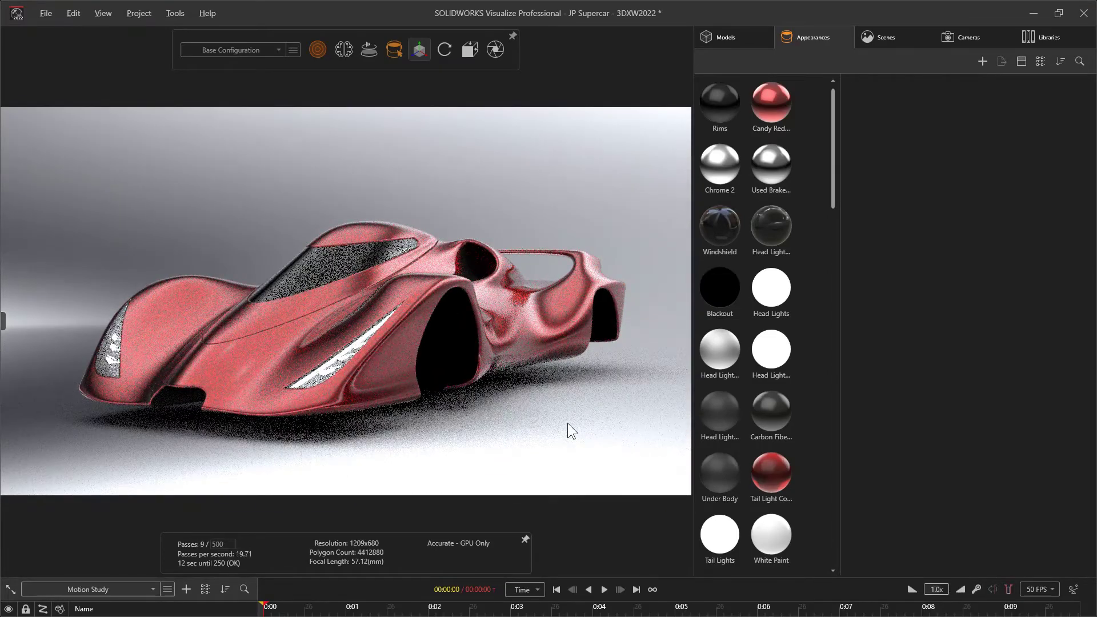
Apply the Blackout appearance to the inner end surface of the car body's side air intake
scroll(529, 245, up, 5)
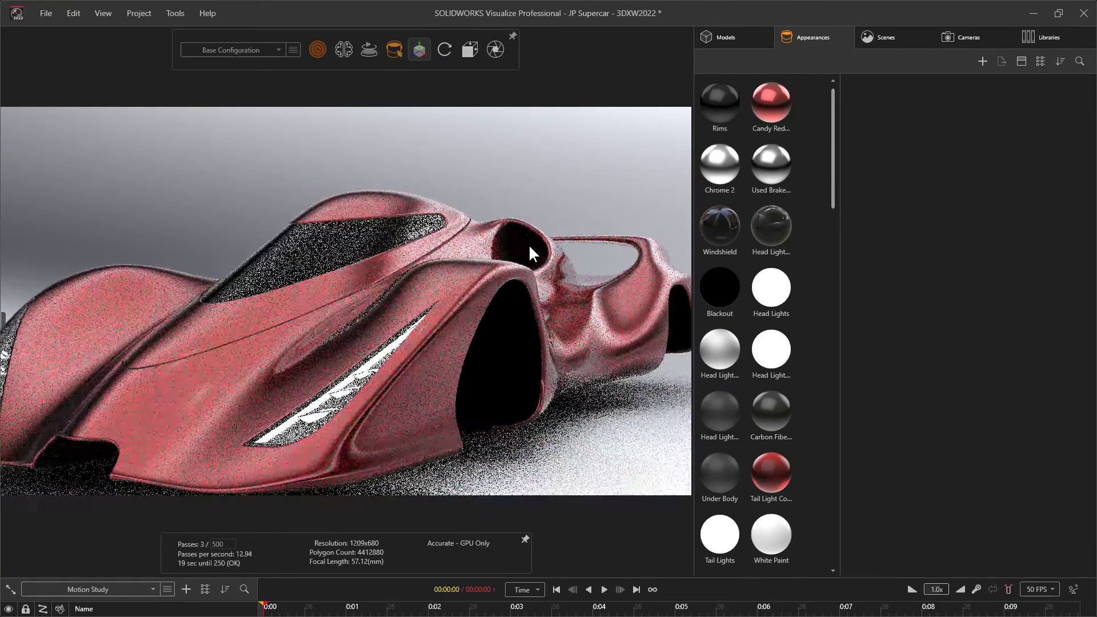
middle_drag(529, 244, 307, 329)
scroll(320, 269, up, 4)
drag(320, 269, 399, 288)
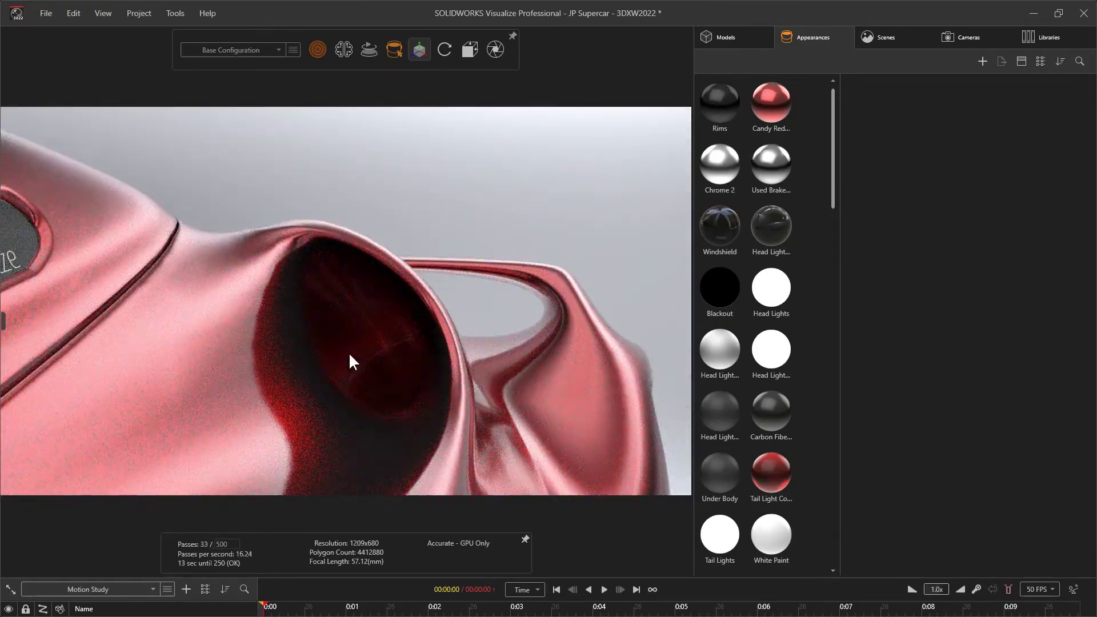
drag(719, 288, 358, 315)
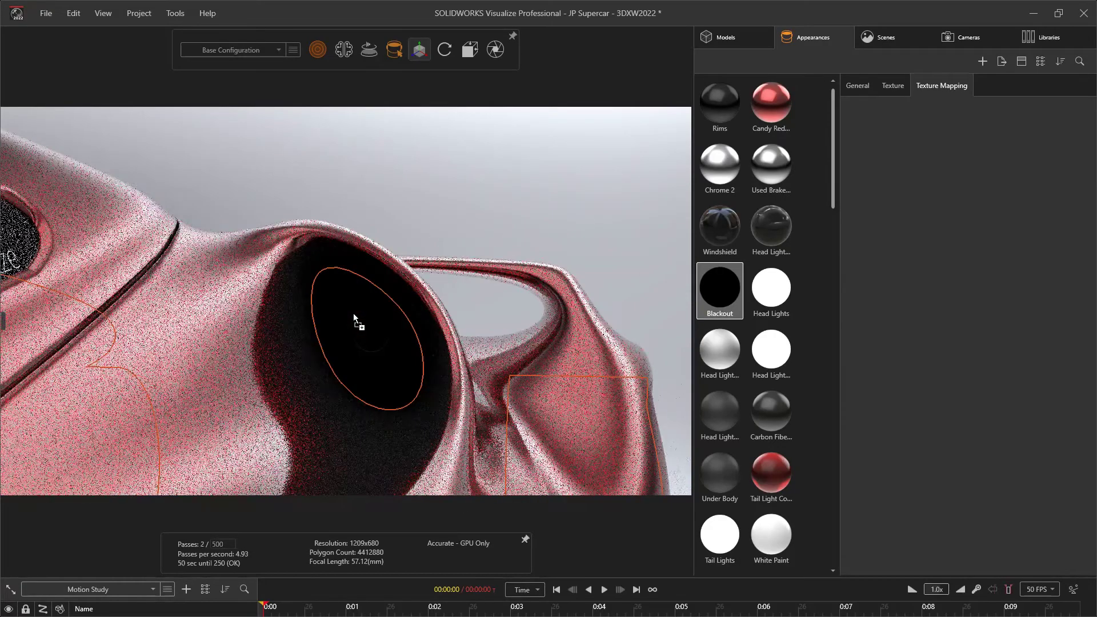
click(474, 249)
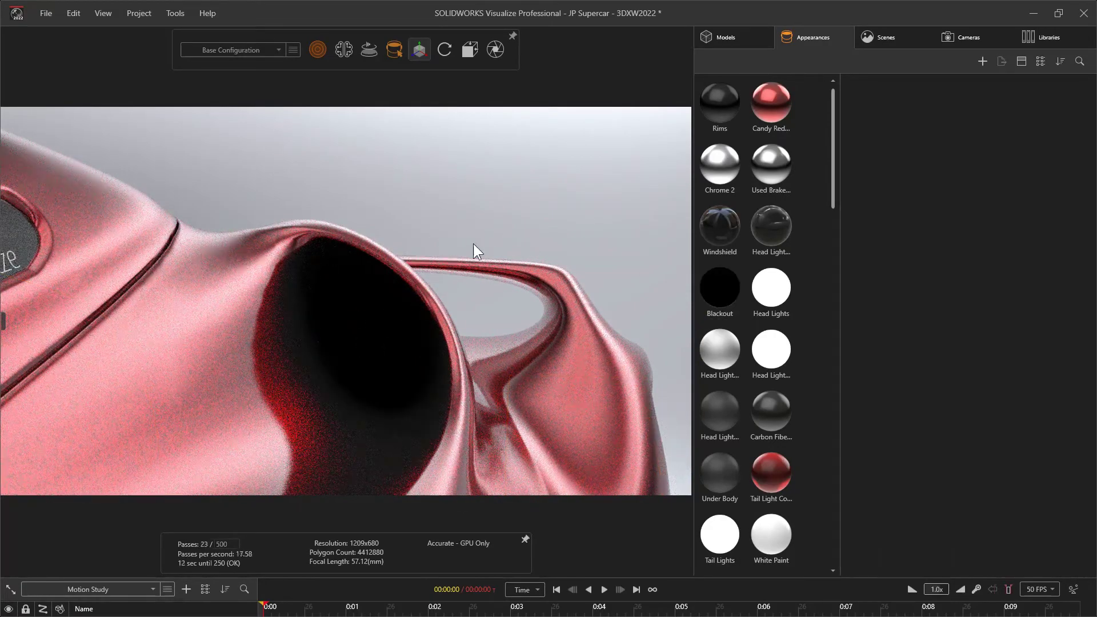
Apply the Blackout appearance to the inside of the panel gap between the cockpit and the air intake
drag(103, 350, 296, 389)
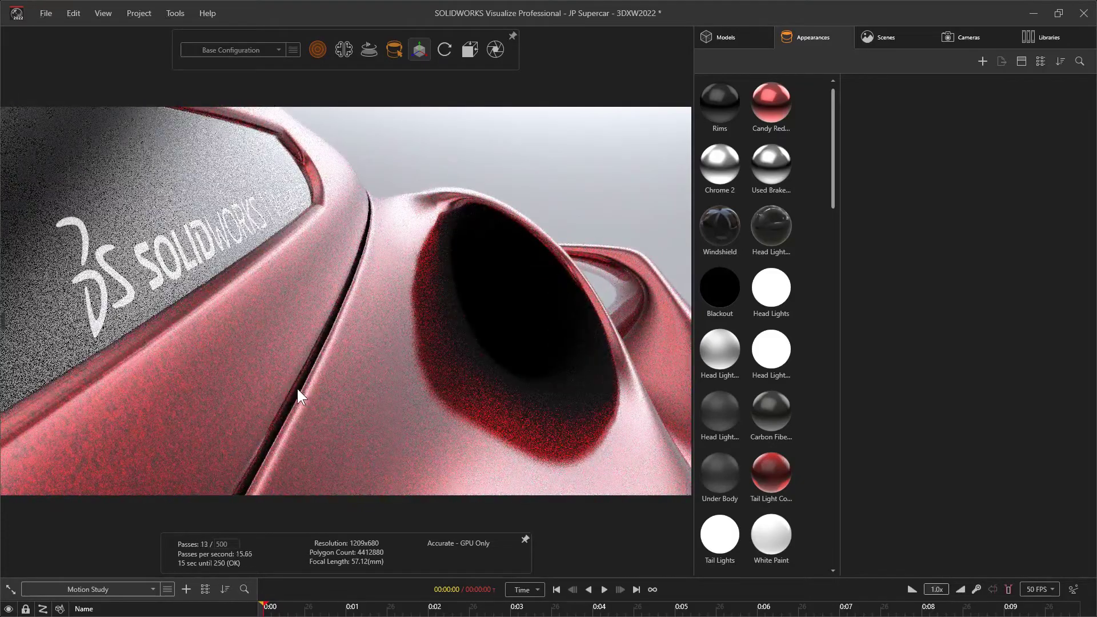
click(297, 385)
click(719, 288)
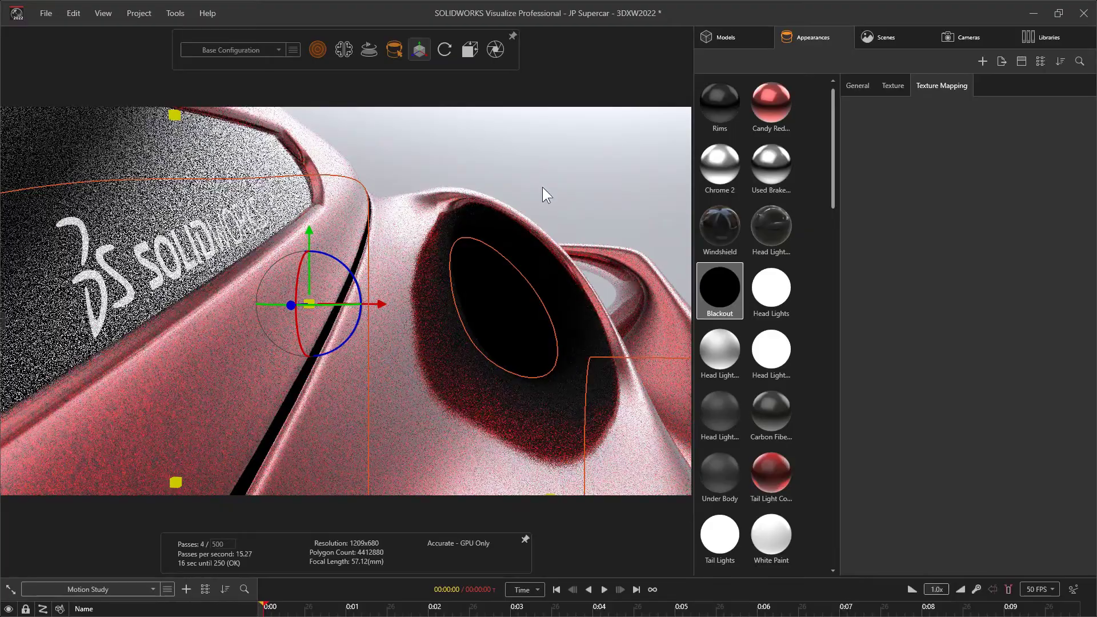
click(543, 186)
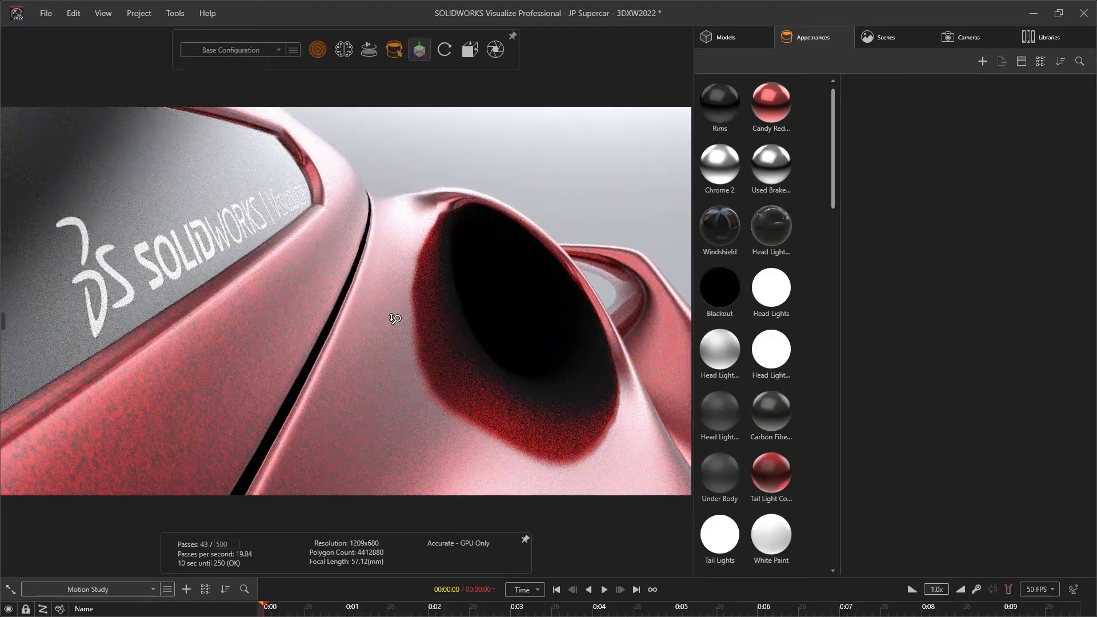
Show the hidden Wheel and Tire-2, Wheel and Tire-3, MirrorWheel and Tire-4 and MirrorWheel and Tire-5 groups
alt+right_drag(395, 319, 326, 404)
alt+drag(325, 404, 297, 401)
alt+middle_drag(297, 401, 426, 333)
alt+right_drag(426, 333, 421, 350)
alt+drag(422, 350, 412, 365)
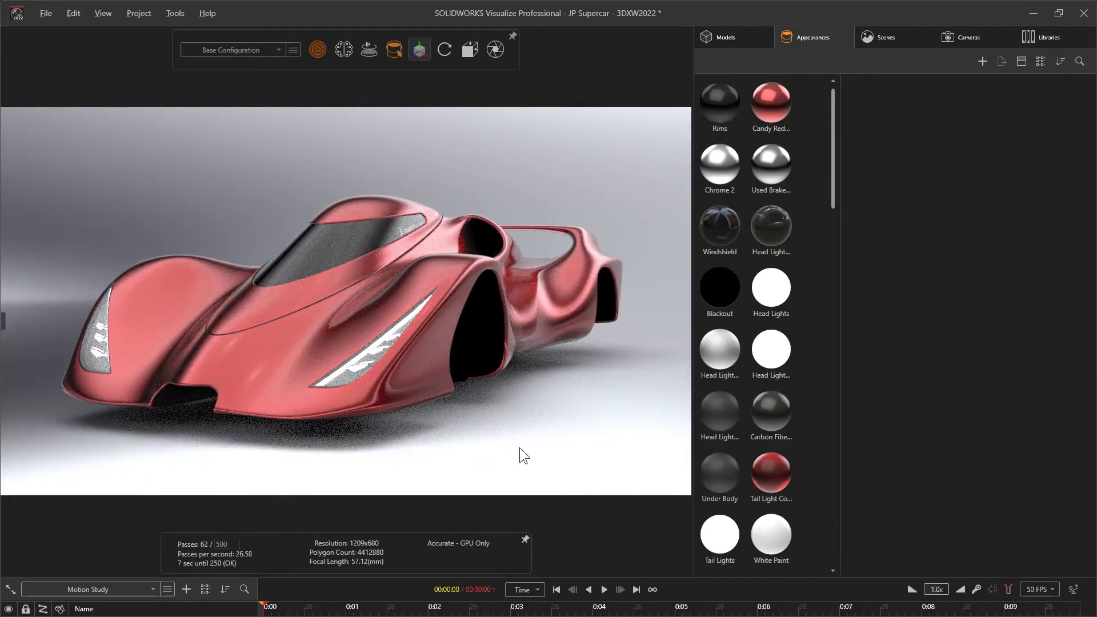
click(734, 36)
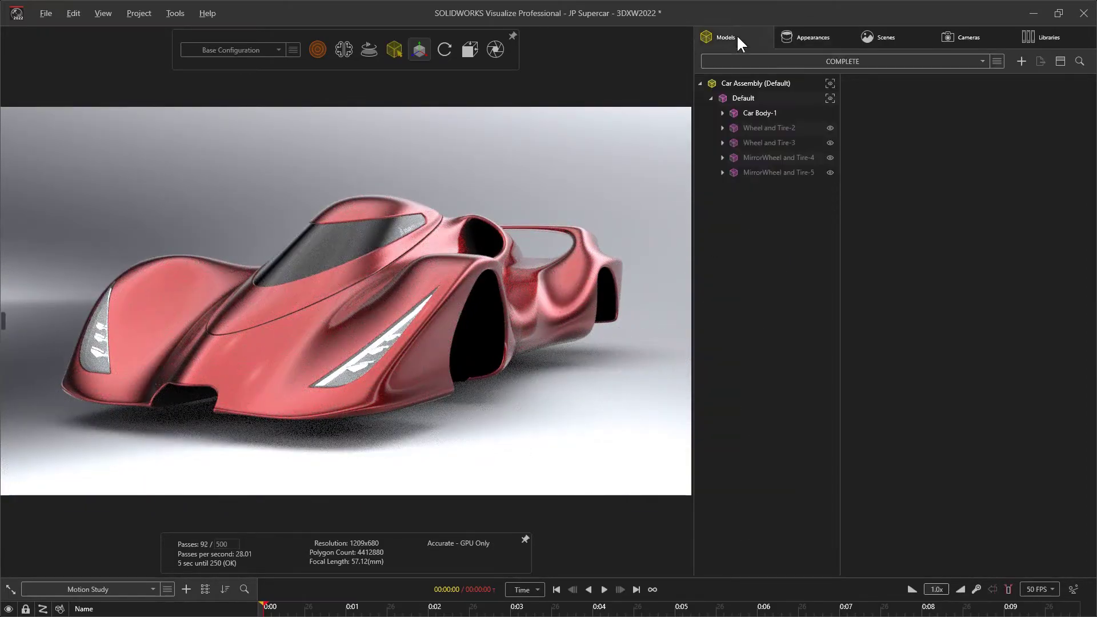
click(829, 129)
click(829, 143)
click(830, 158)
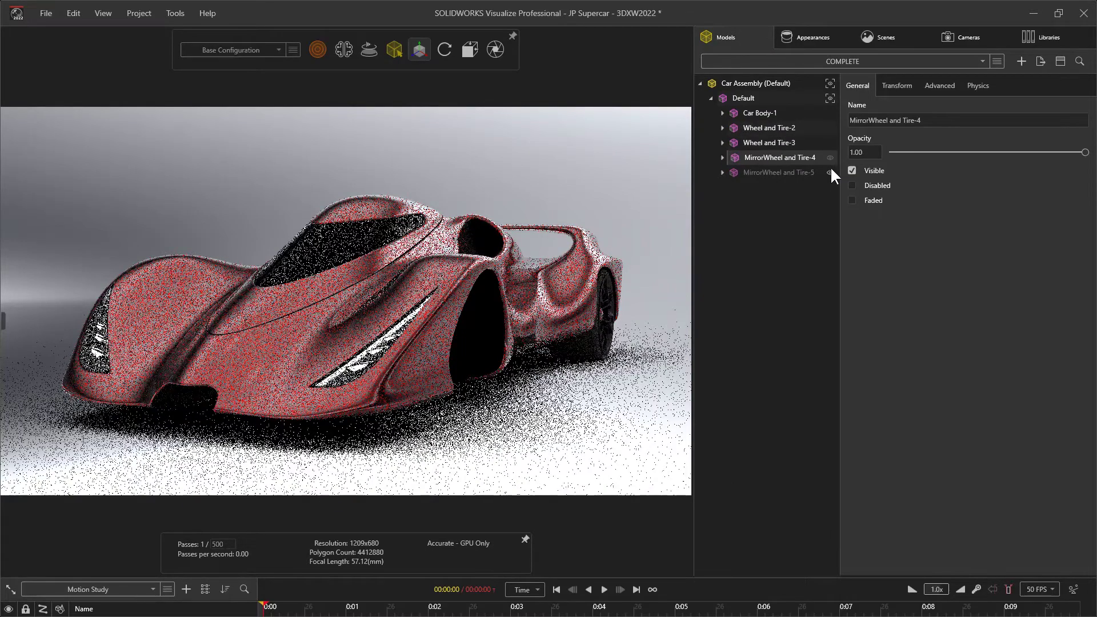
click(817, 173)
click(830, 172)
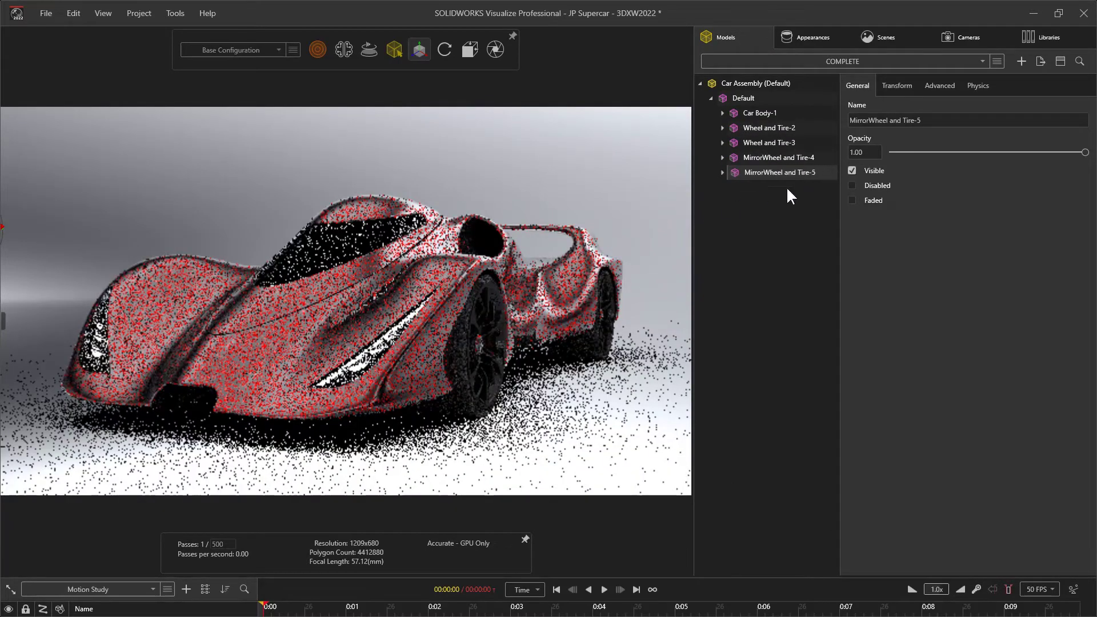
click(663, 237)
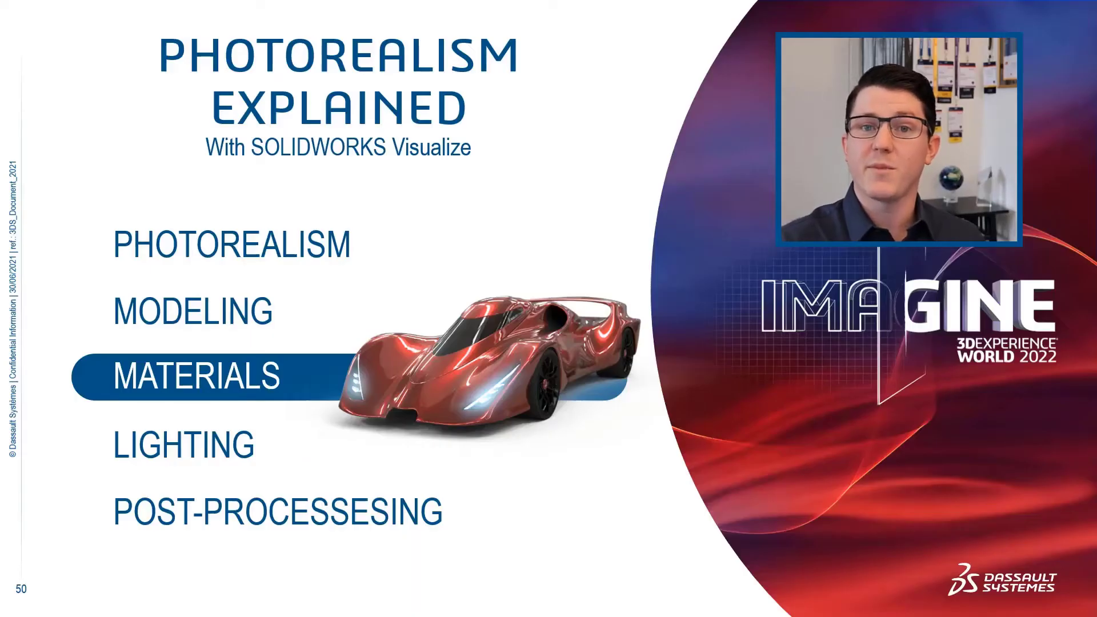
key(Right)
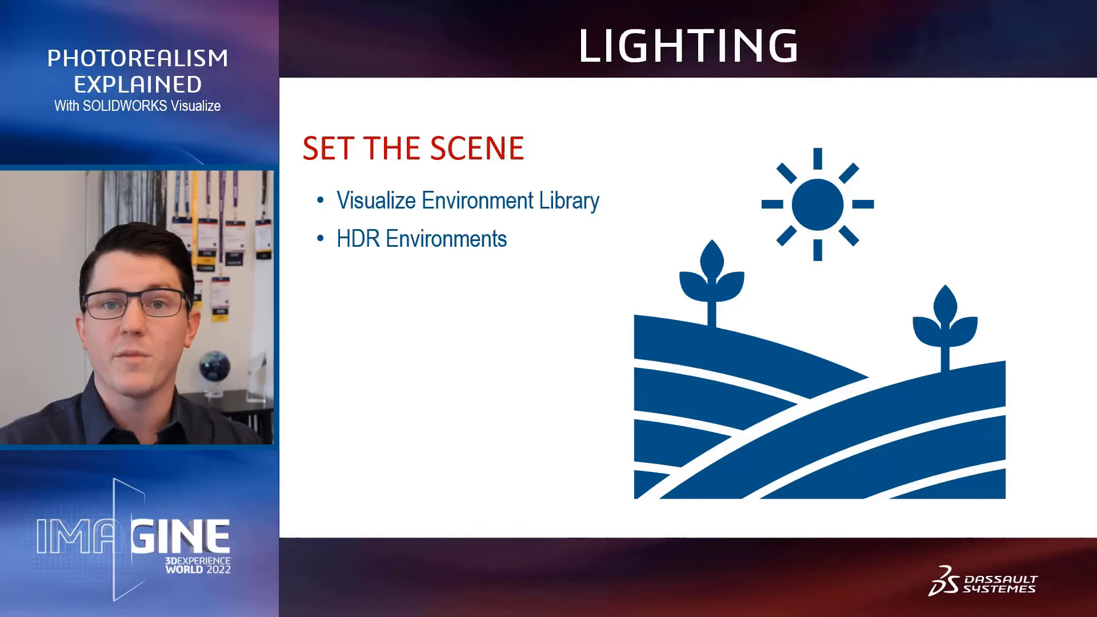
key(Right)
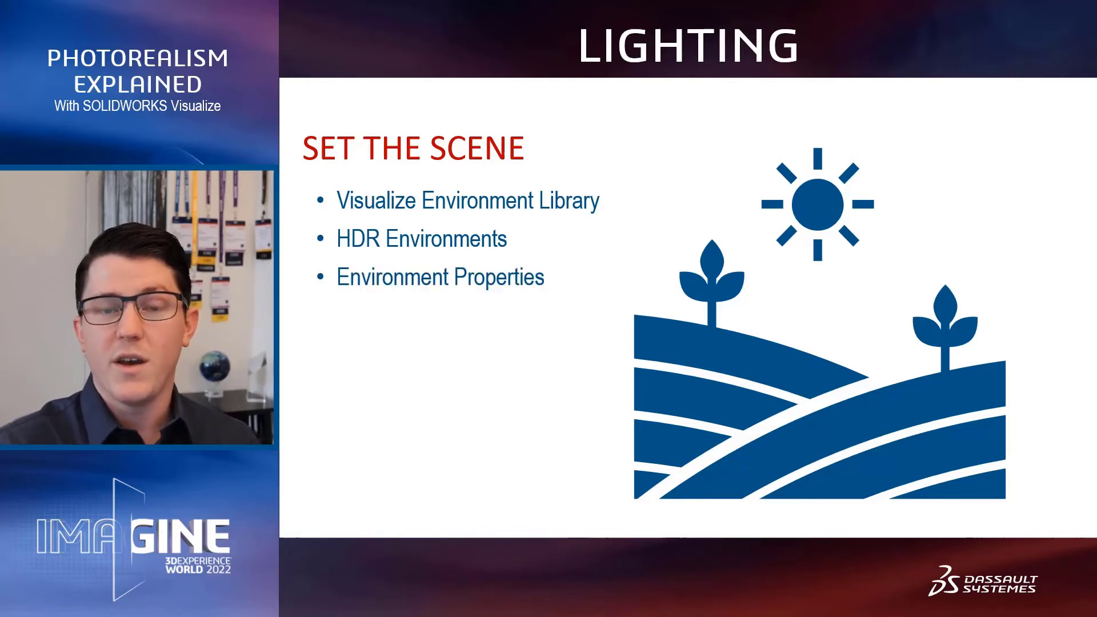
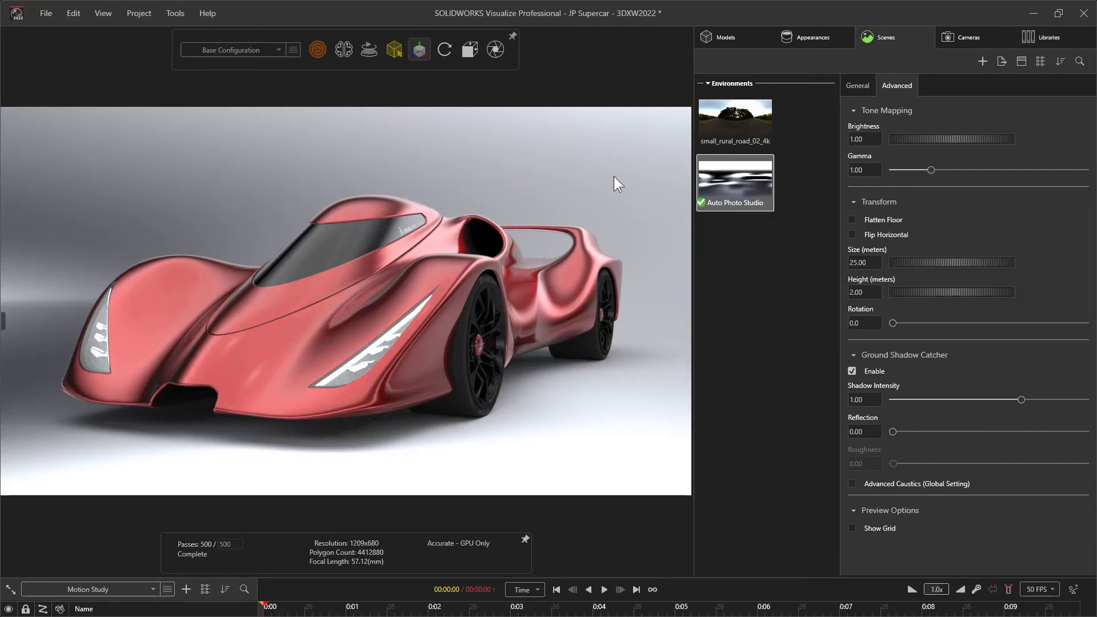
Set the brightness of the Auto Photo Studio environment to 1.41
alt+right_drag(611, 179, 566, 158)
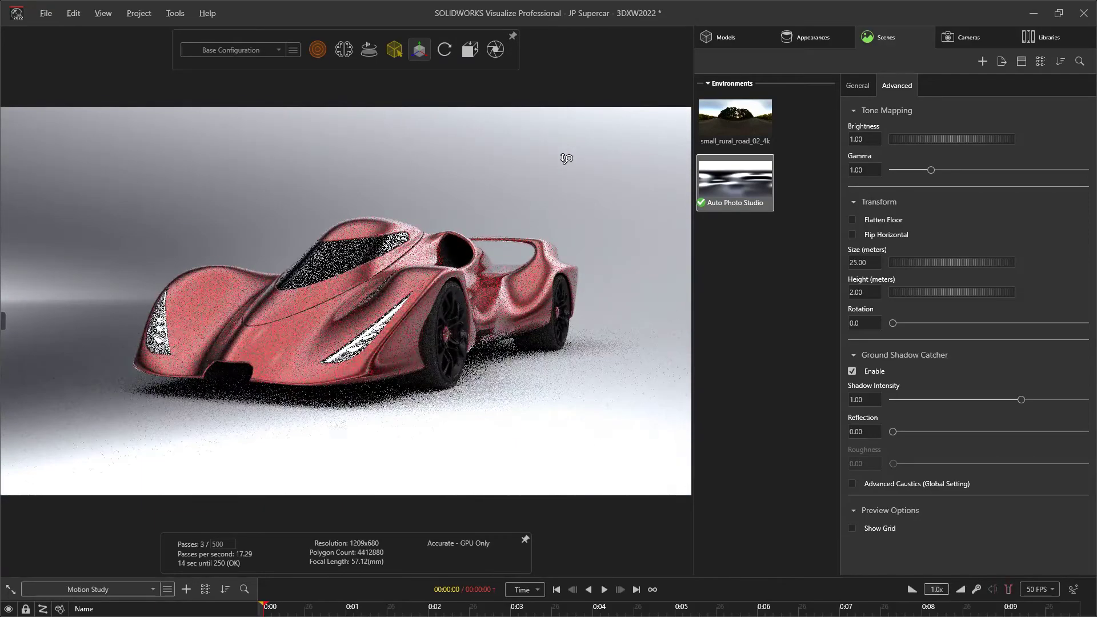
mouse_move(937, 139)
mouse_down()
mouse_move(973, 140)
mouse_move(924, 143)
mouse_up()
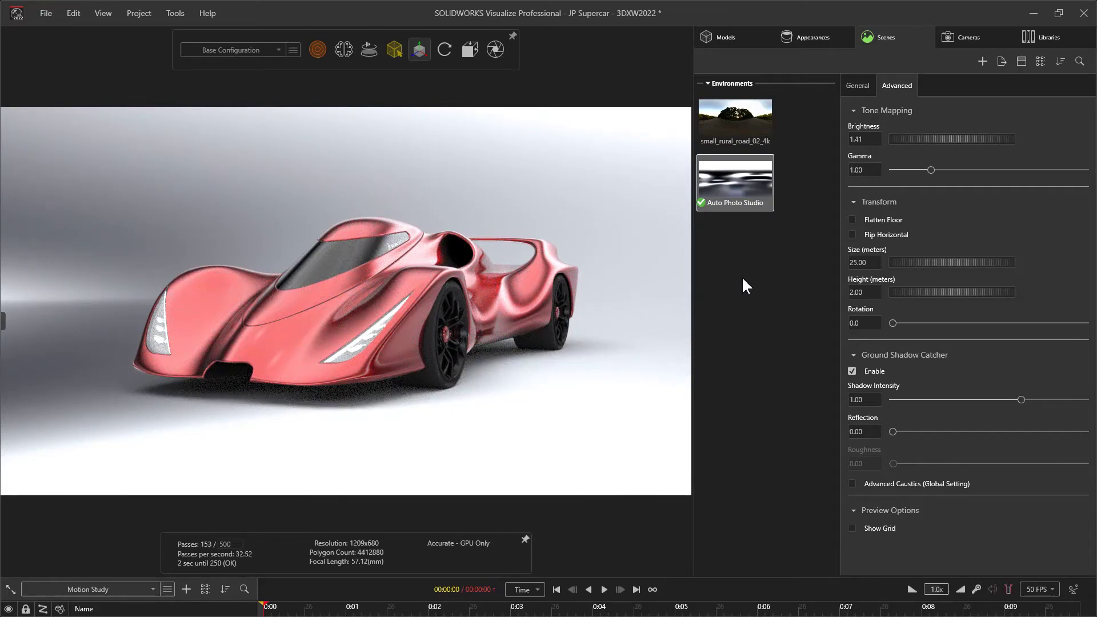
Apply the Warehouse environment from the local environment library to the scene
click(1026, 35)
click(955, 83)
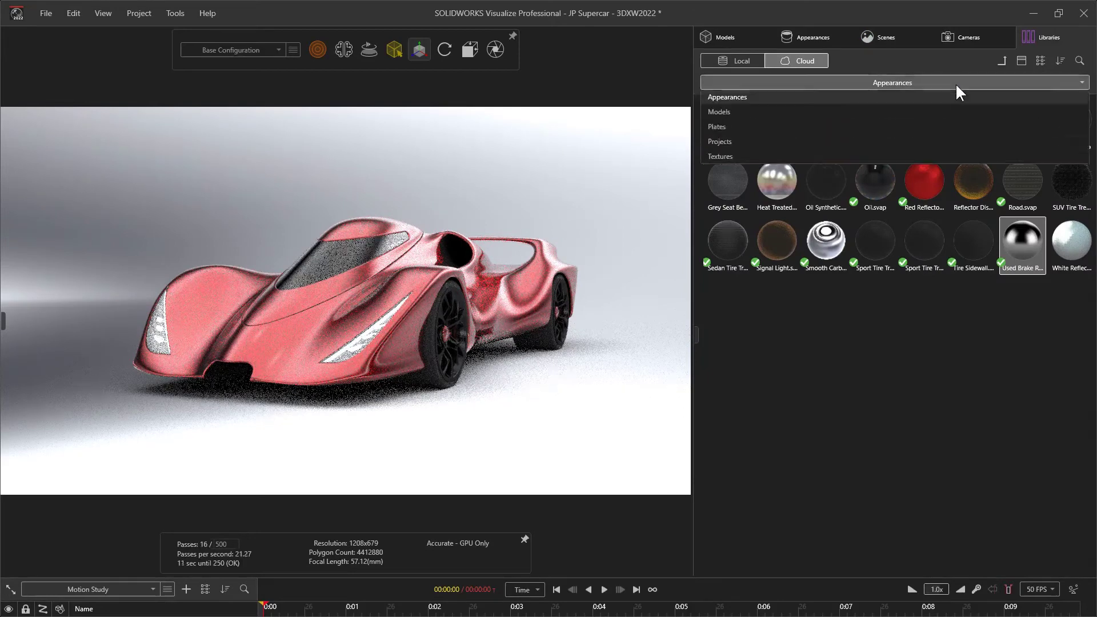
click(886, 115)
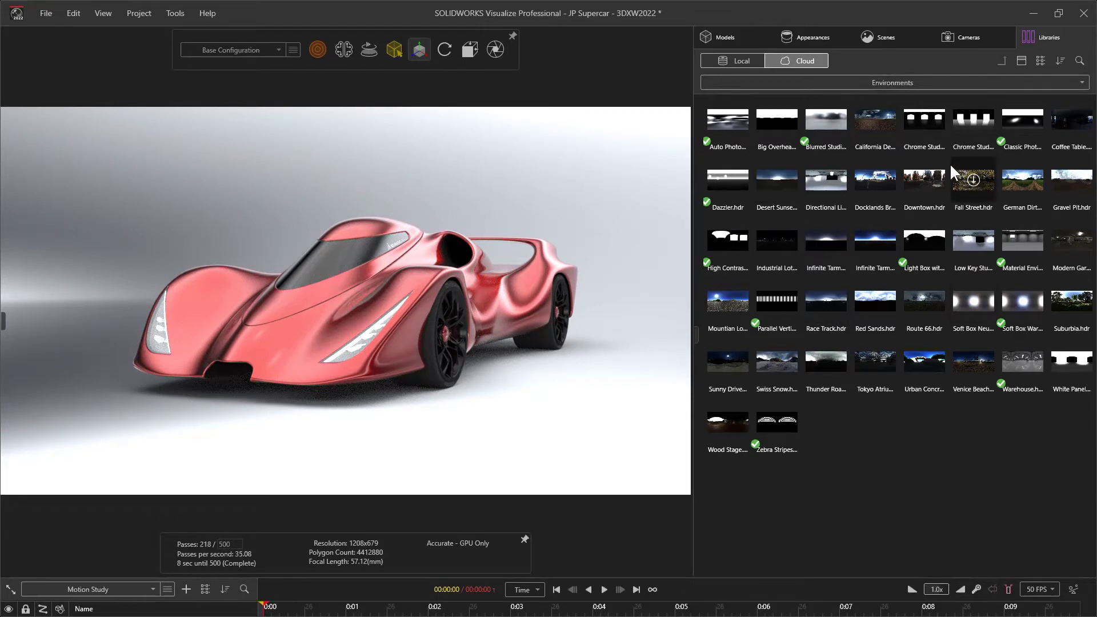
click(746, 60)
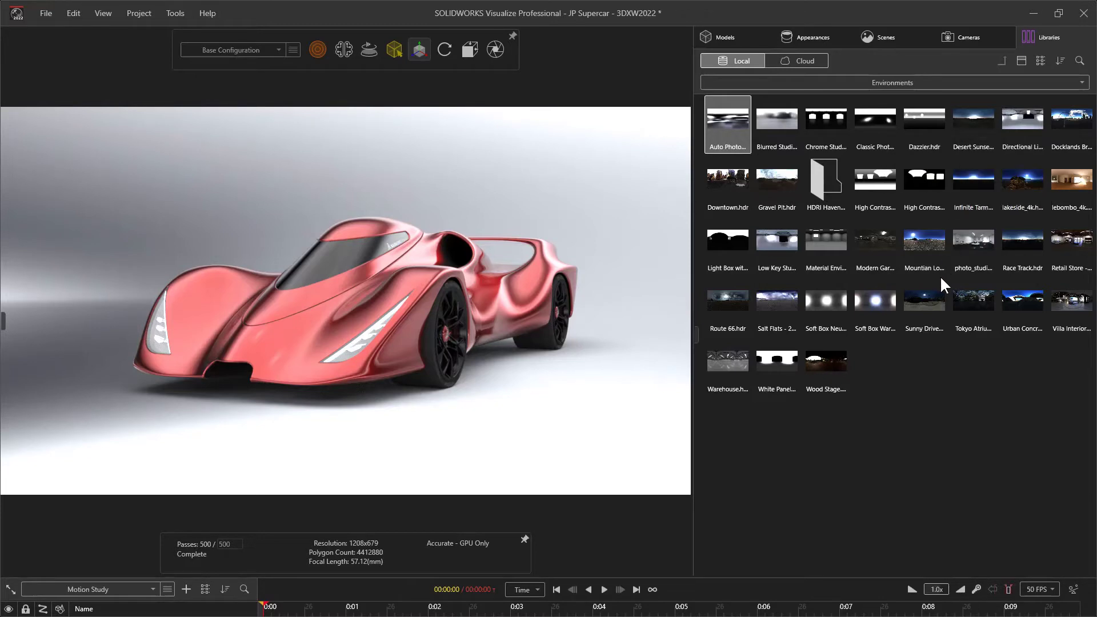
drag(735, 368, 526, 221)
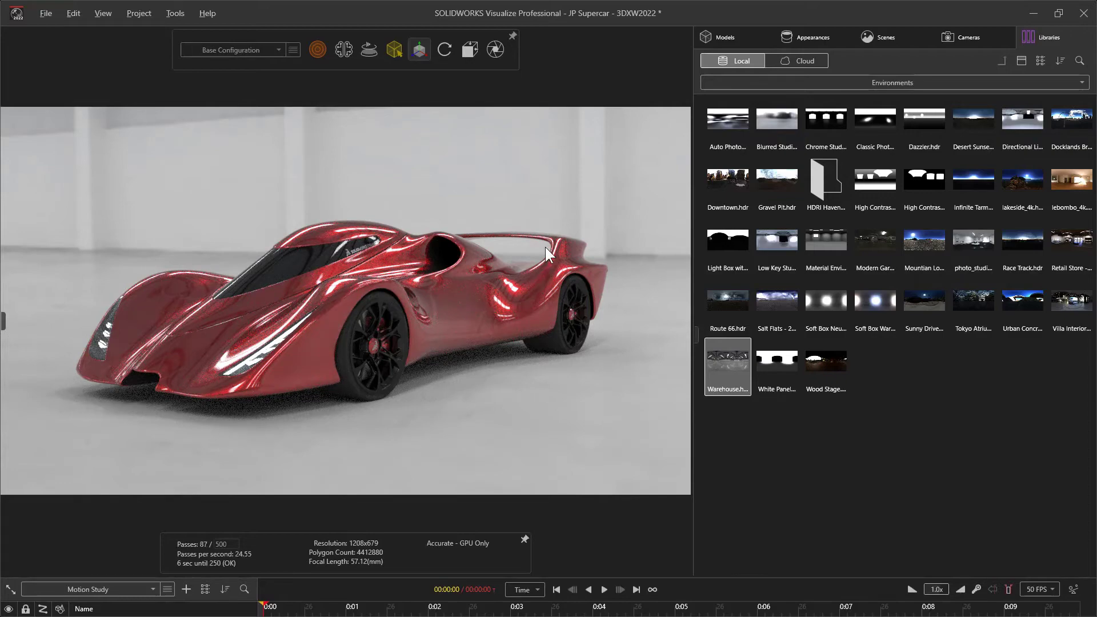
scroll(458, 280, down, 5)
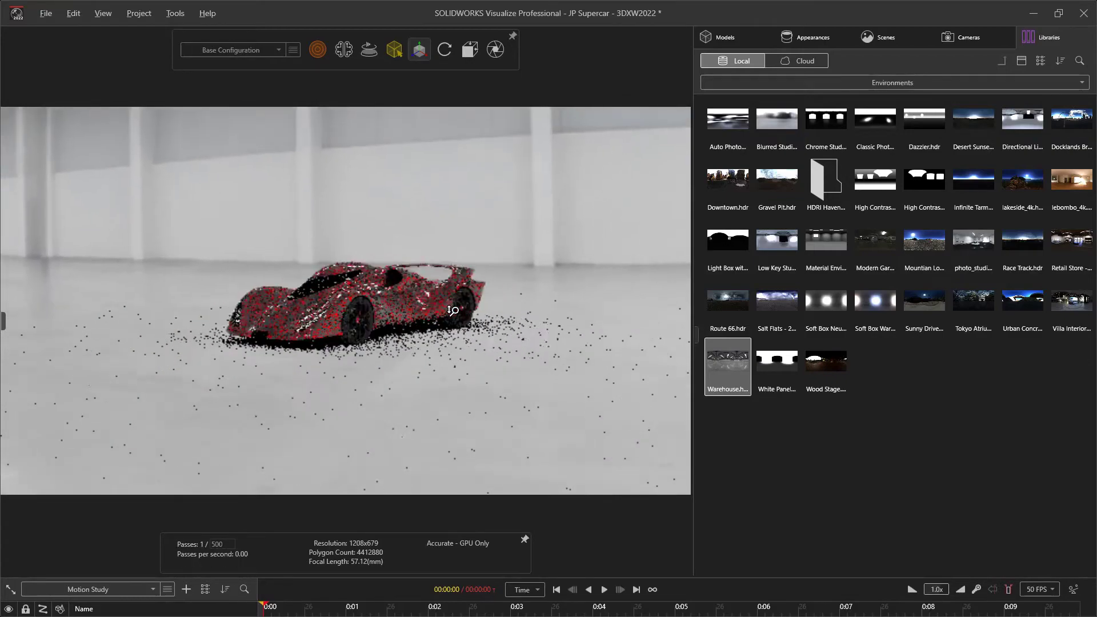
scroll(458, 280, up, 3)
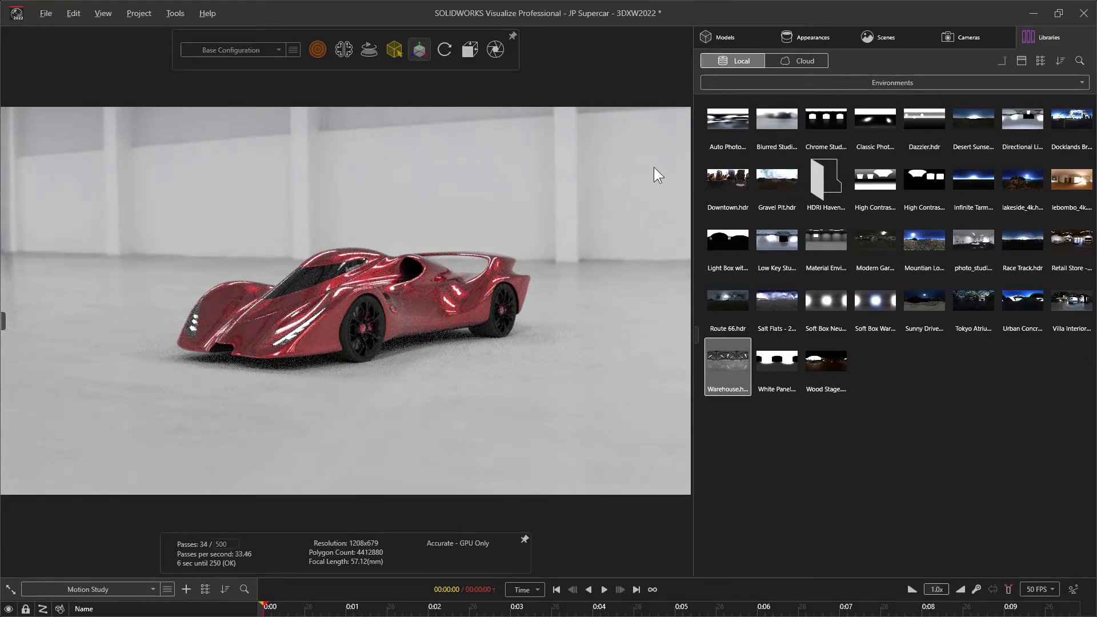
Set the Warehouse environment's brightness to 1.11 and its rotation to 45.8
click(898, 36)
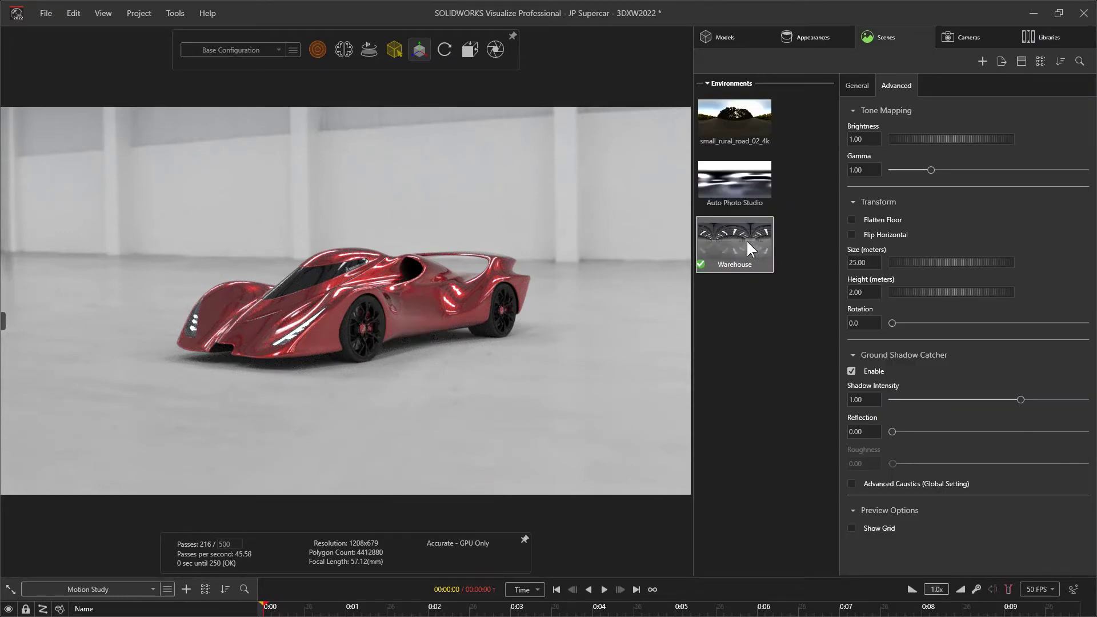
click(857, 87)
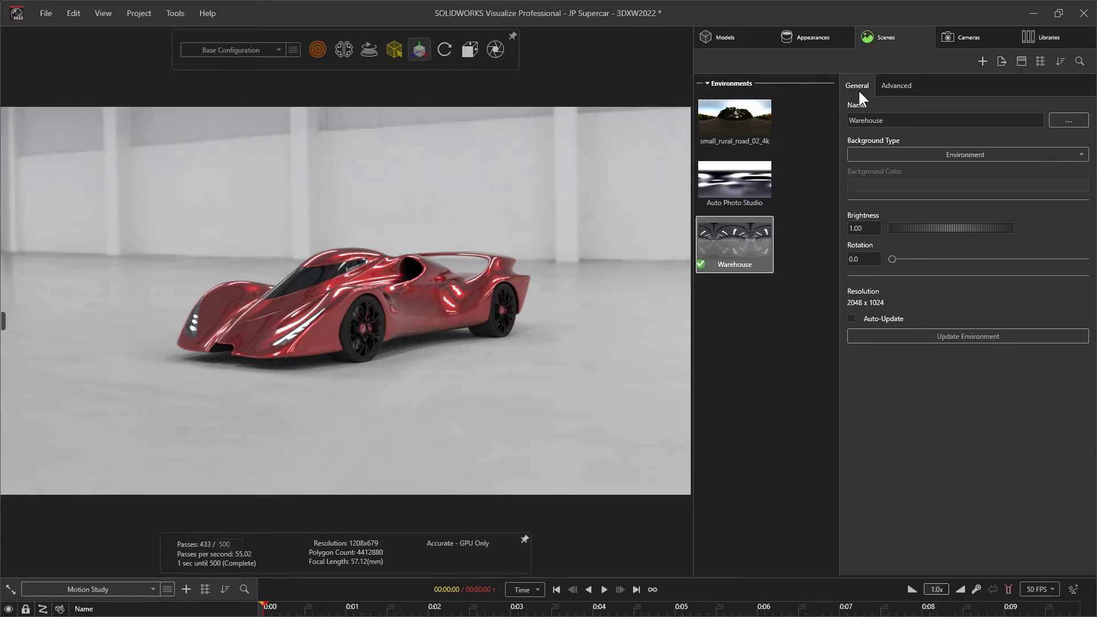
drag(895, 229, 918, 259)
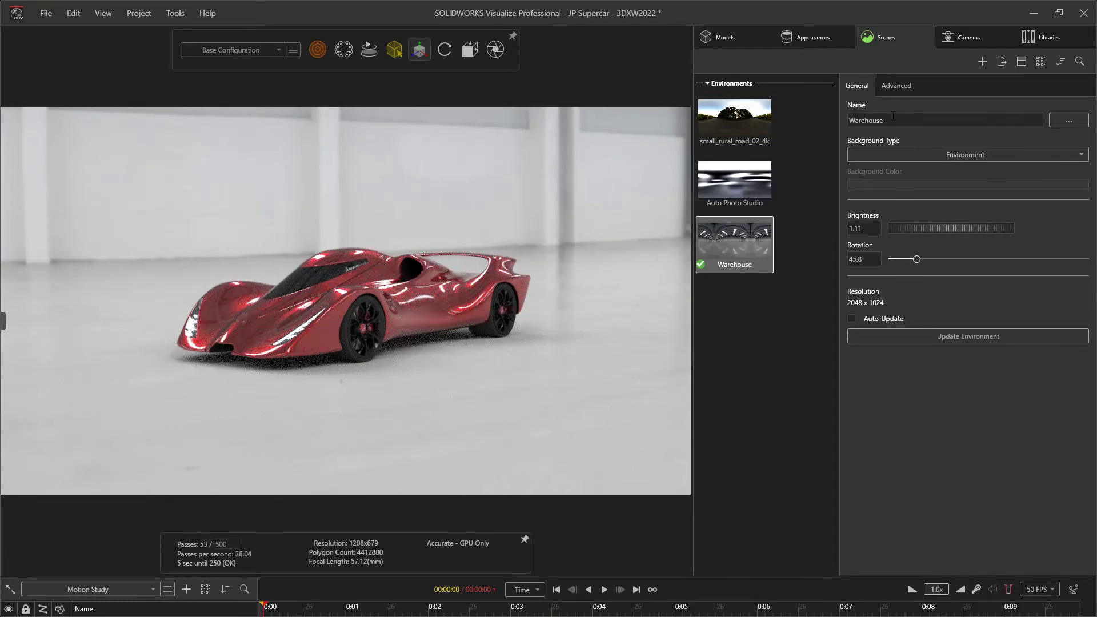
Flatten the floor of the Warehouse environment and inspect the car in it from both sides
click(893, 84)
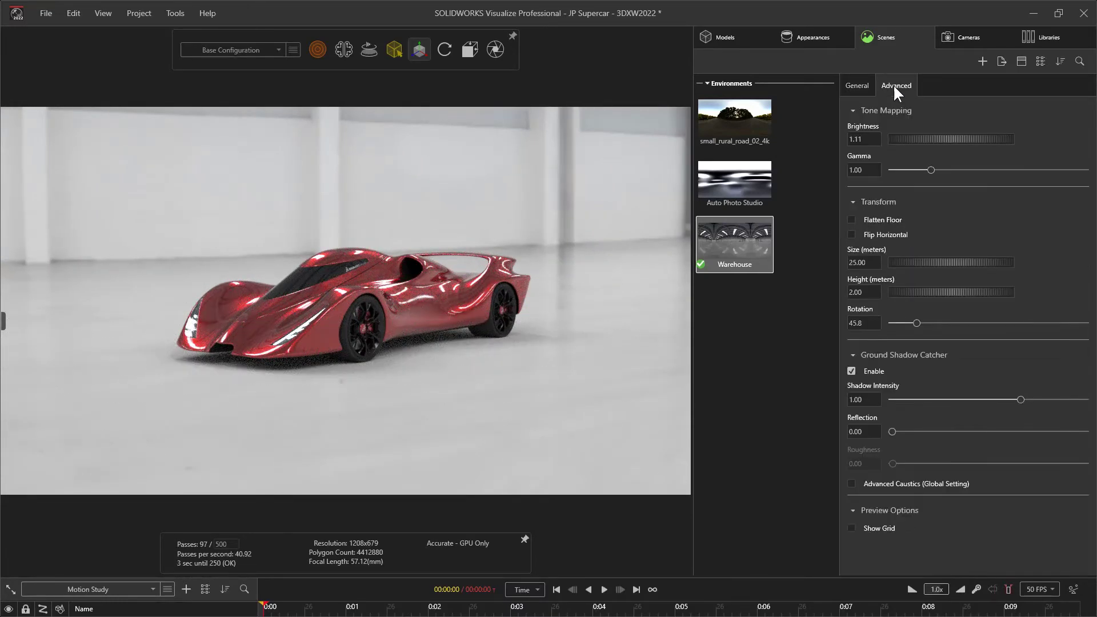
click(852, 219)
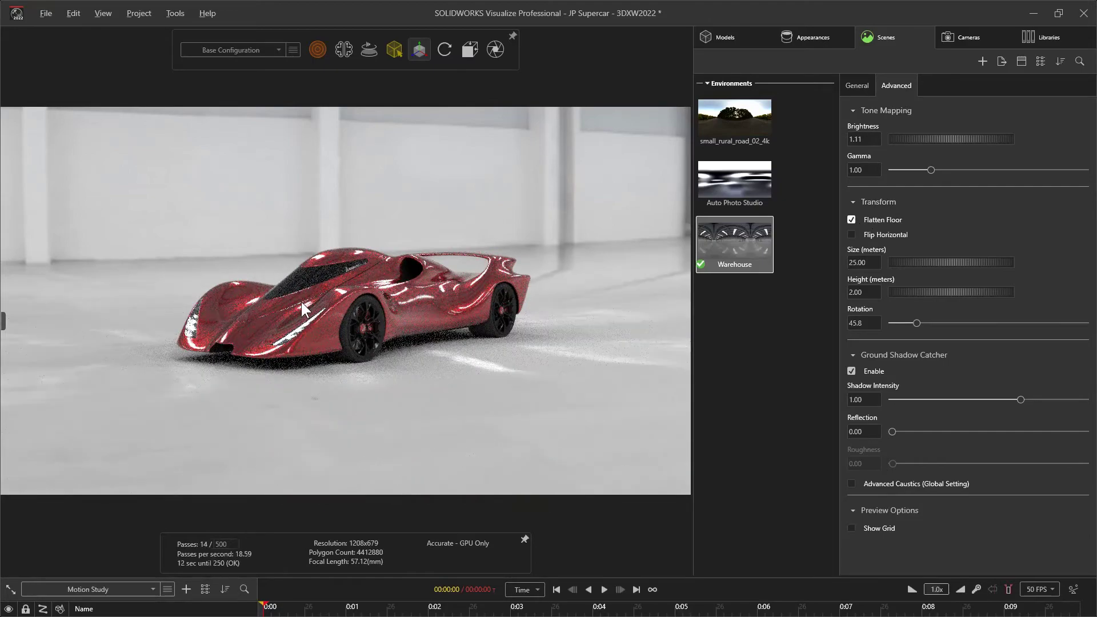
scroll(481, 303, up, 6)
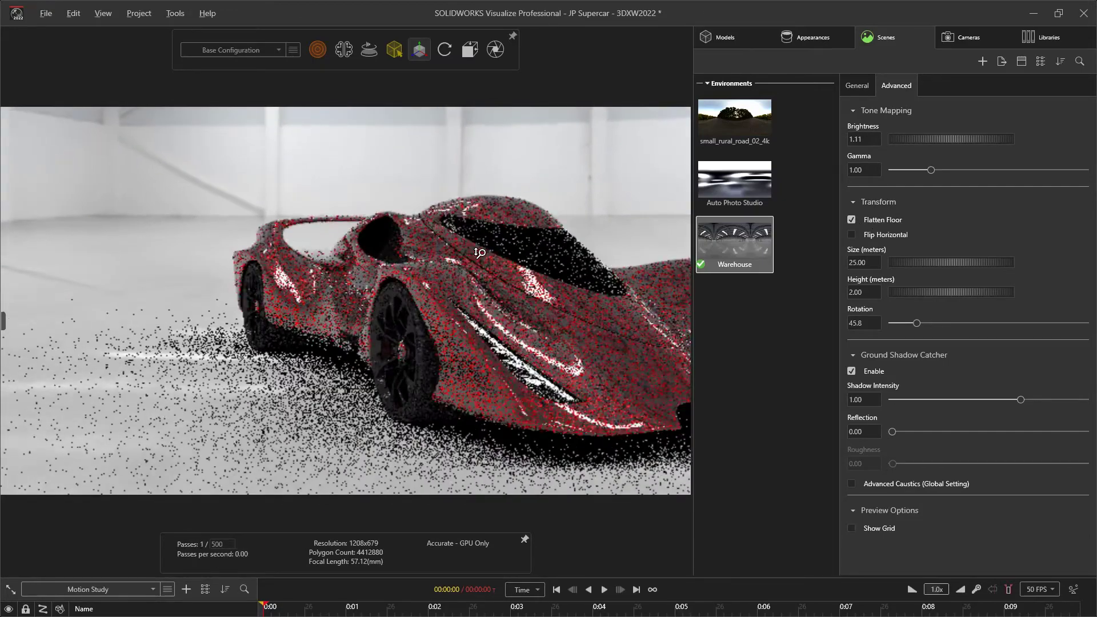
ctrl+middle_drag(379, 250, 329, 244)
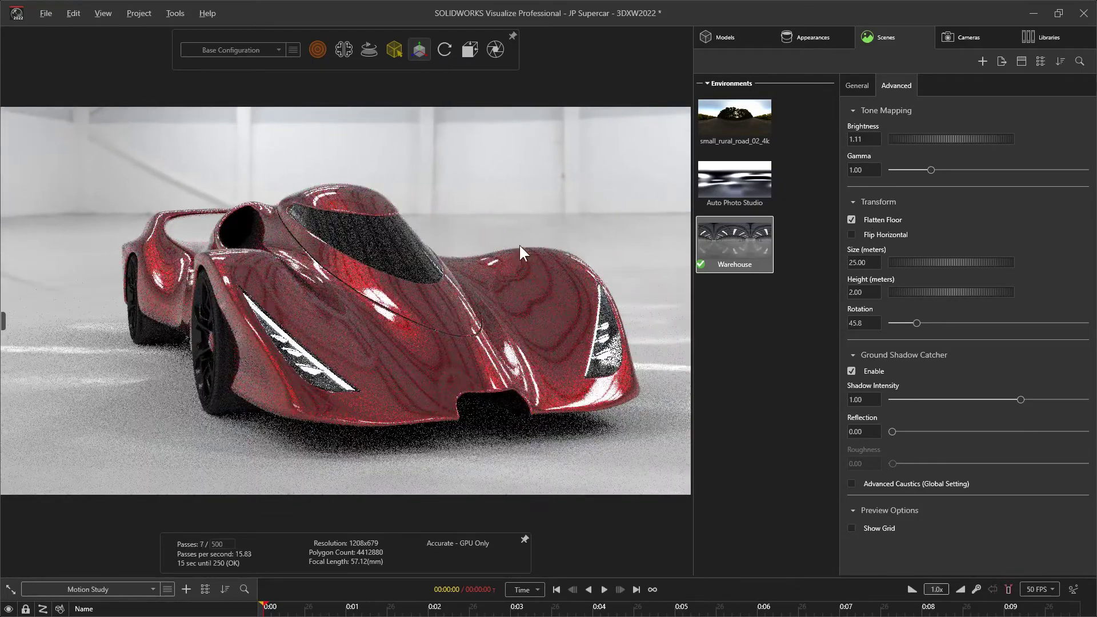
drag(341, 304, 366, 297)
middle_drag(366, 298, 37, 302)
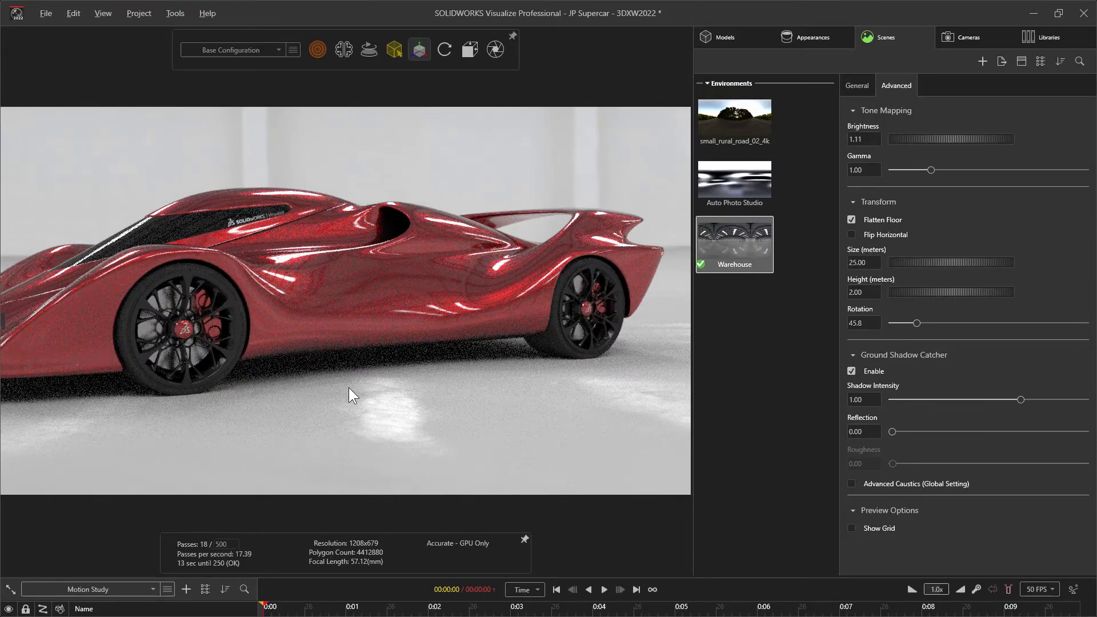
drag(379, 314, 468, 343)
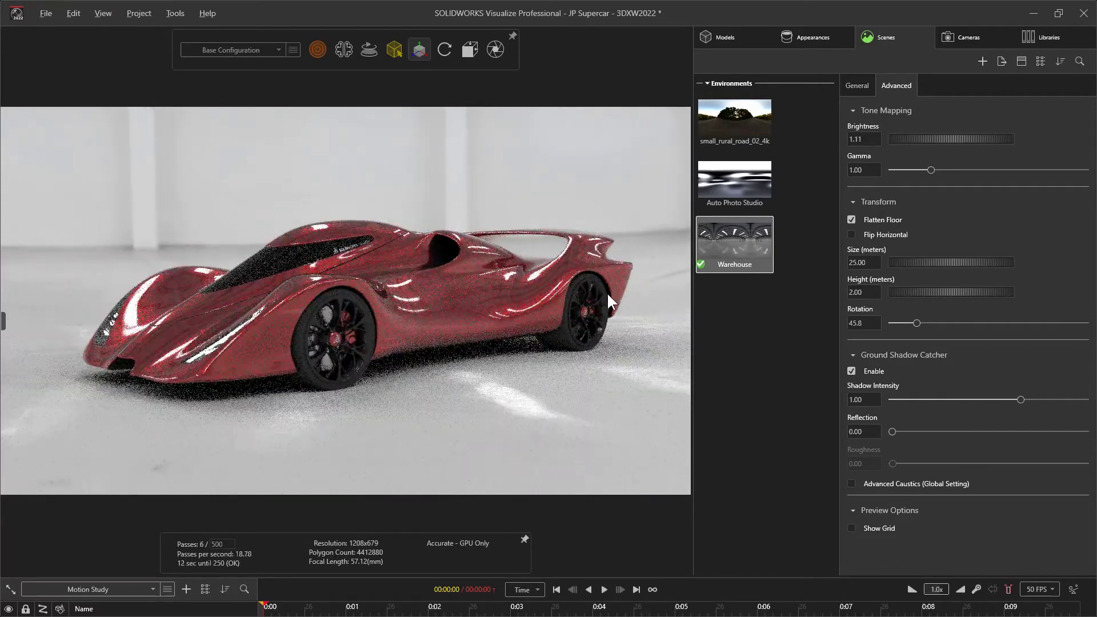
Activate the small_rural_road_02_4k environment, inspect the car and its surroundings, and duplicate that environment in the scene
click(760, 128)
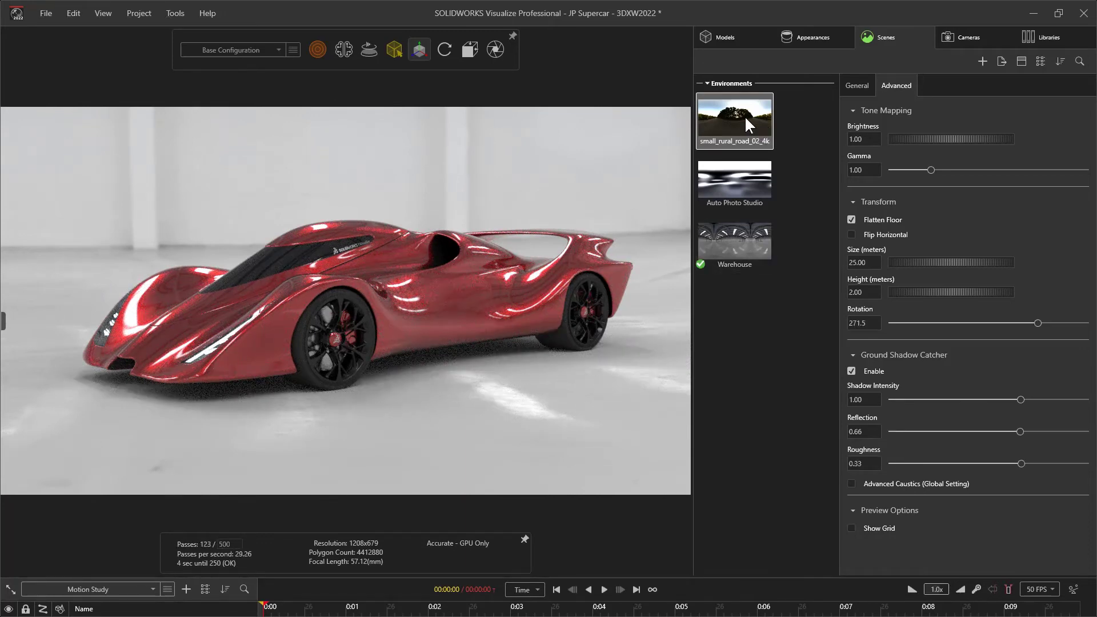
drag(745, 115, 657, 177)
drag(358, 384, 424, 394)
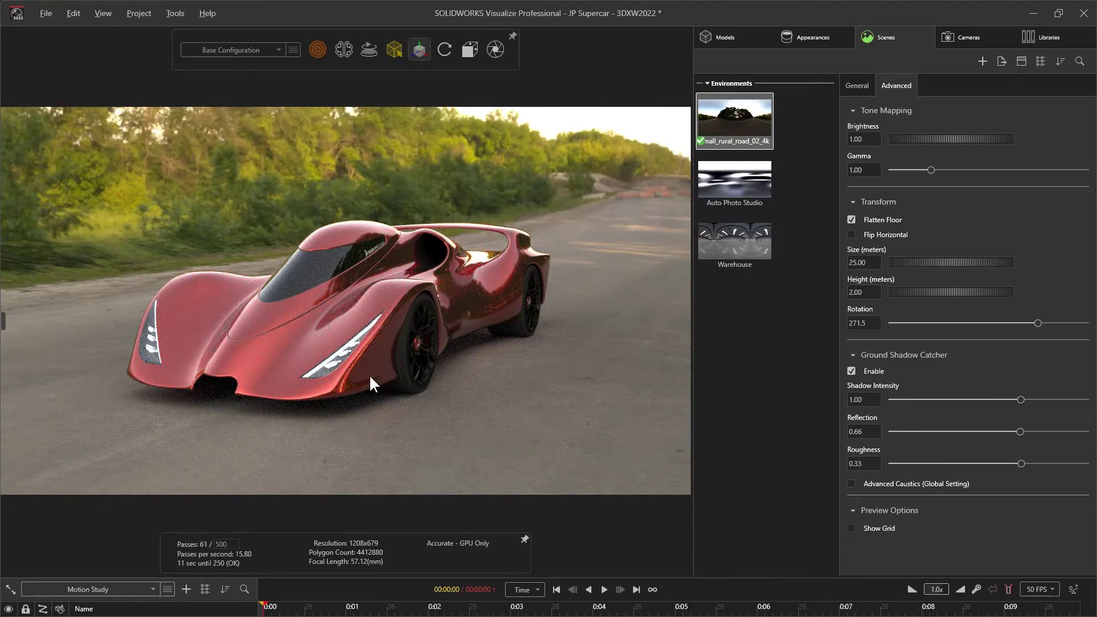
drag(297, 349, 393, 344)
right_drag(393, 344, 369, 492)
drag(388, 394, 320, 367)
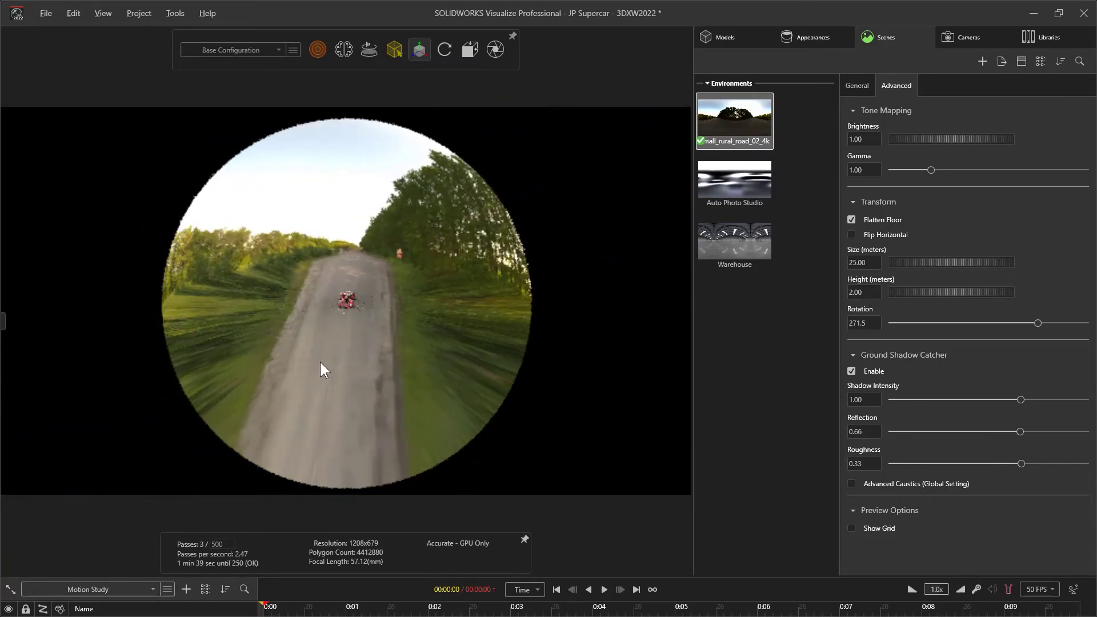
right_drag(350, 294, 406, 28)
drag(358, 256, 366, 189)
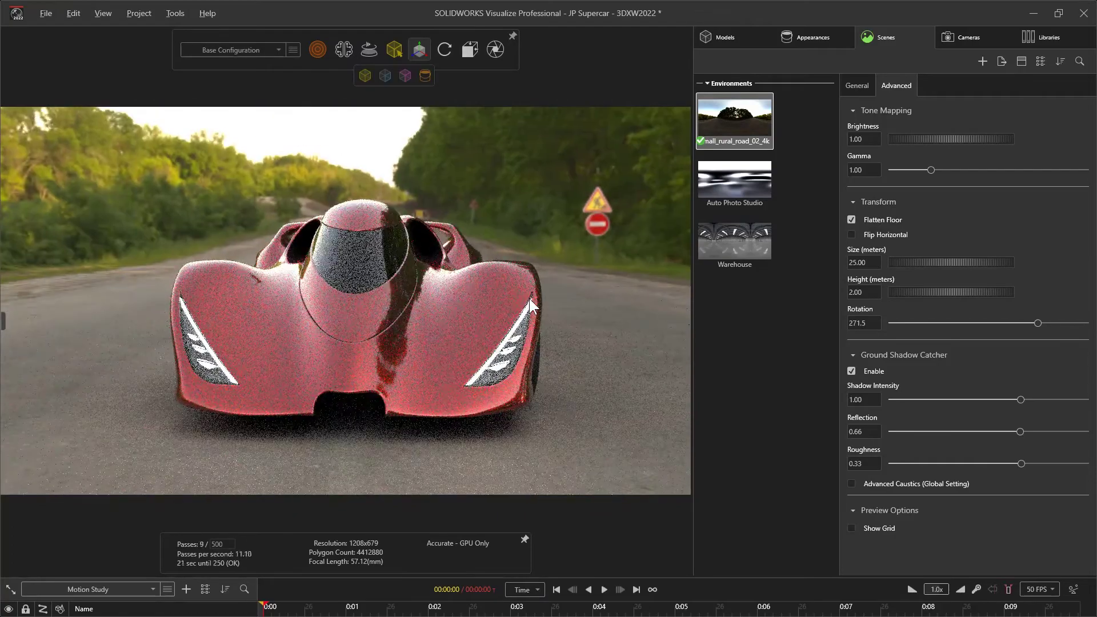
drag(421, 319, 346, 335)
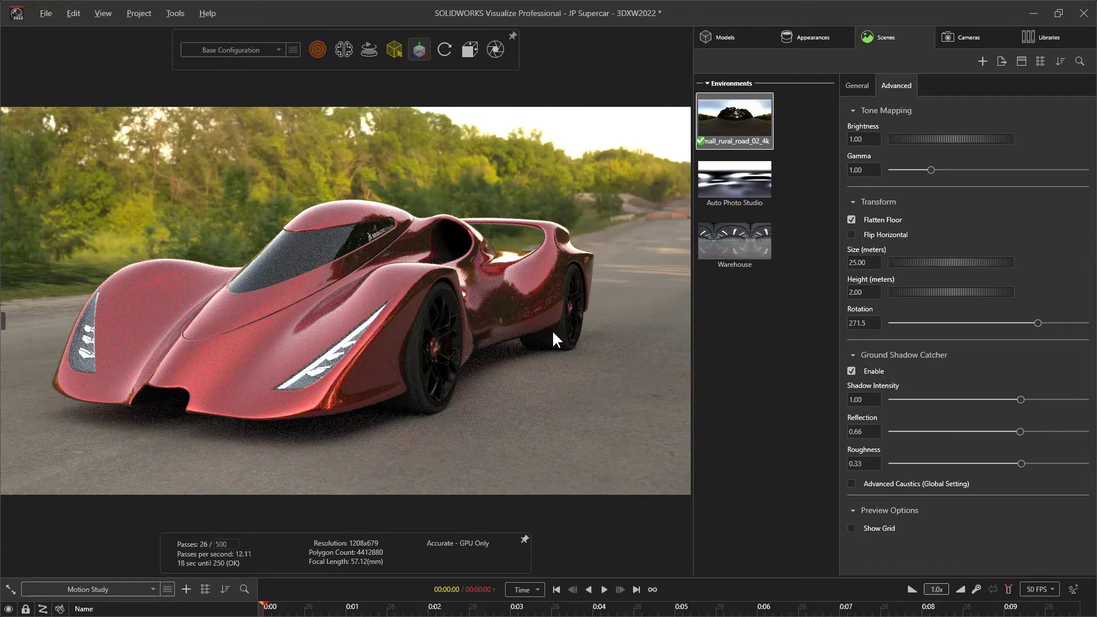
key(ctrl+v)
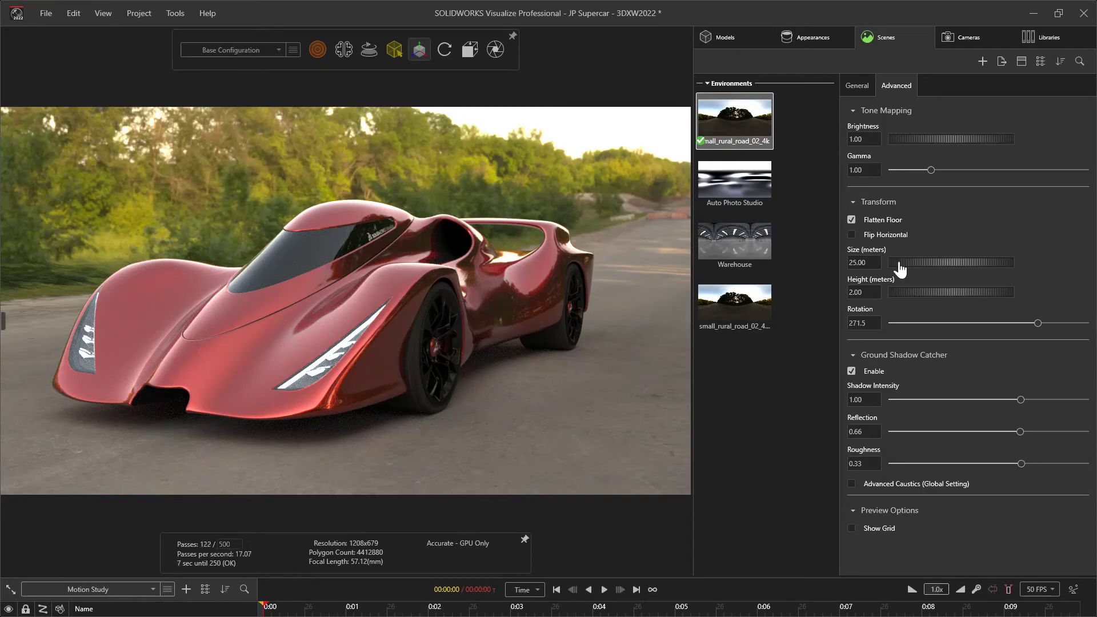
Set the active rural road environment's size to 26.28 meters and its height to 2.01 meters
alt+right_drag(610, 291, 573, 571)
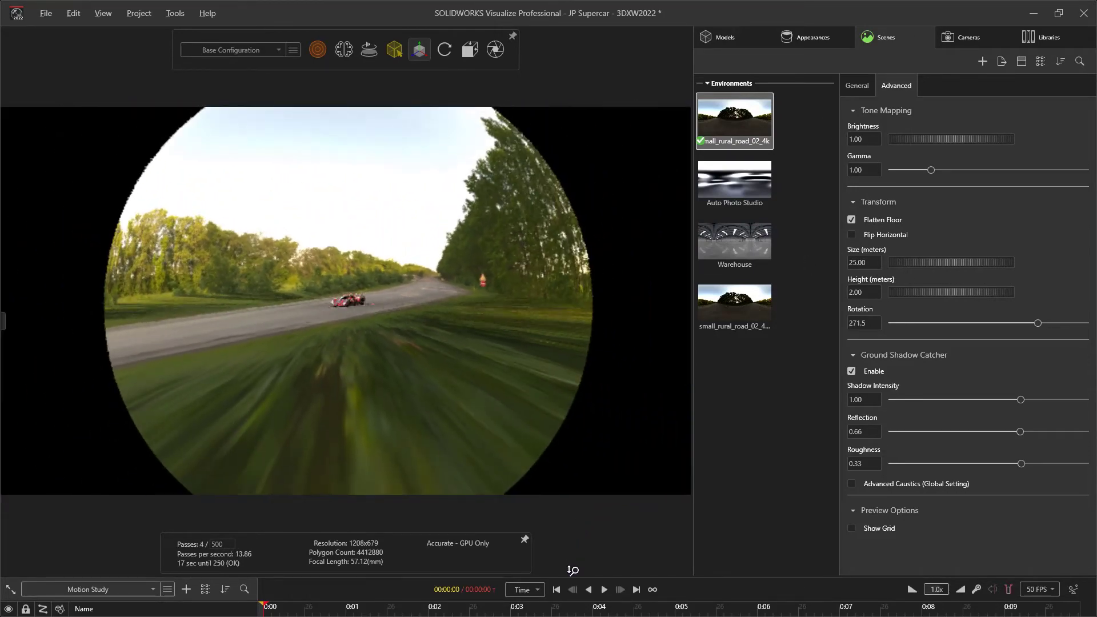
drag(902, 263, 945, 262)
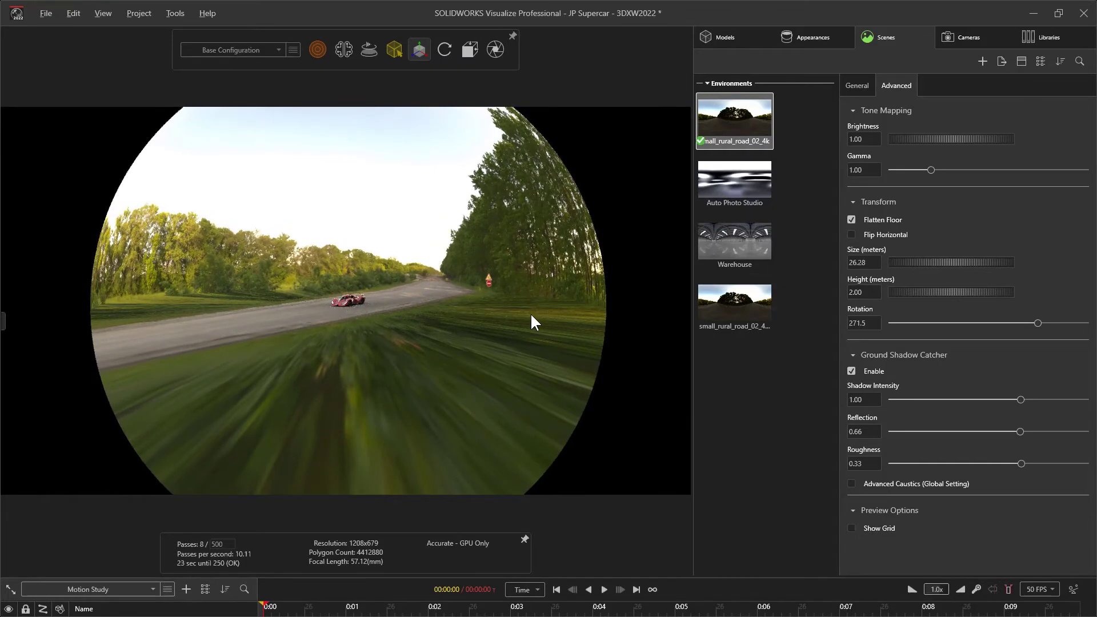
key(alt)
drag(920, 291, 886, 294)
drag(366, 286, 442, 60)
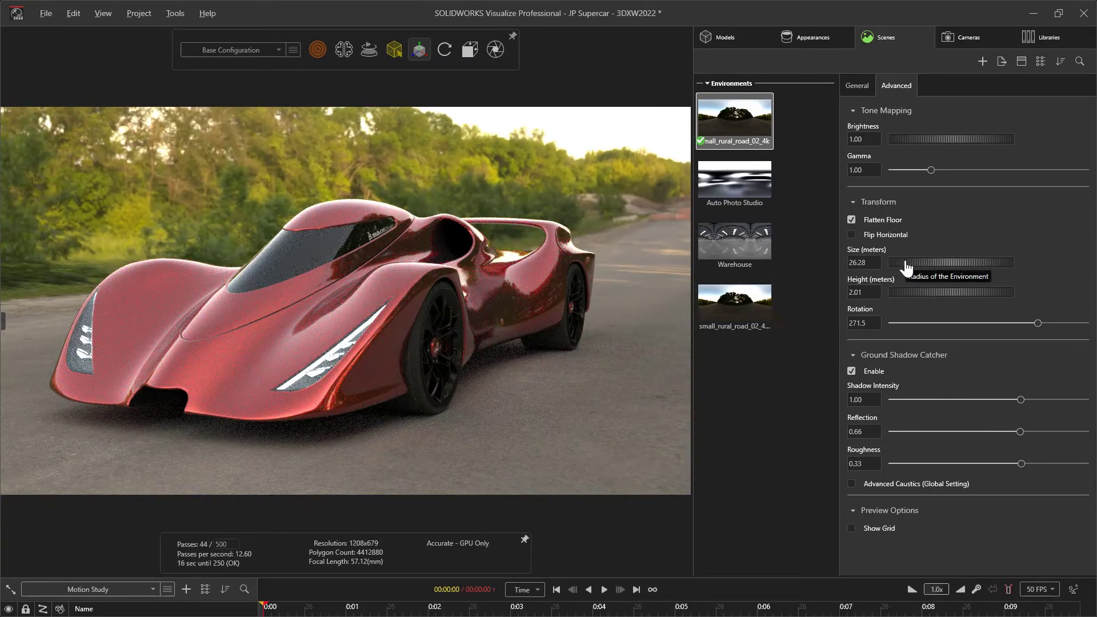
Set the active rural road environment's size to 10.00 meters
drag(906, 267, 930, 260)
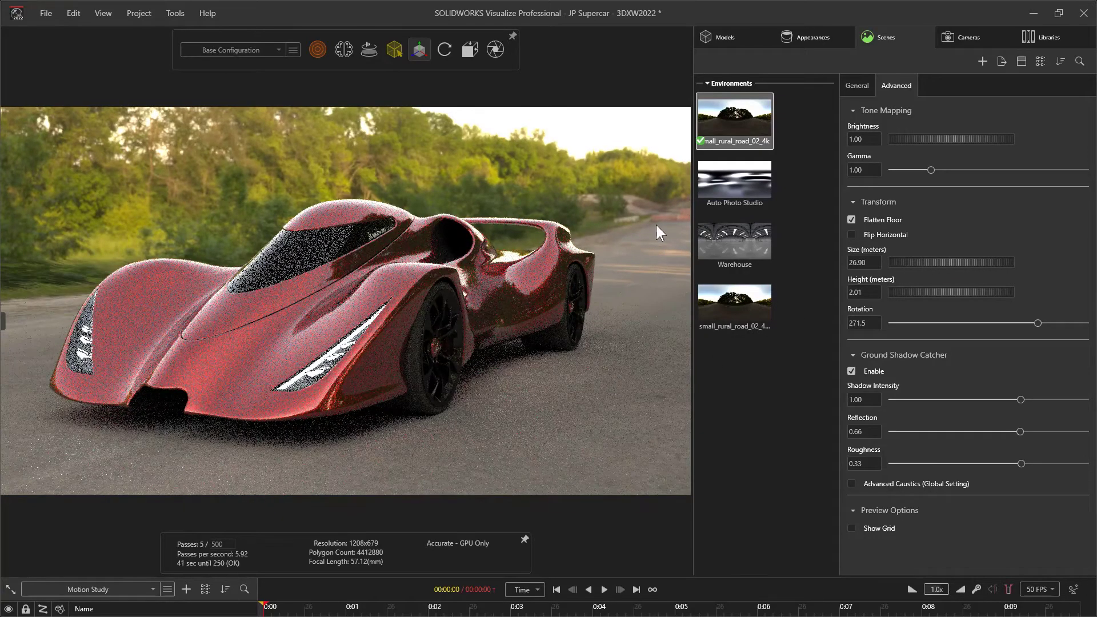
click(877, 262)
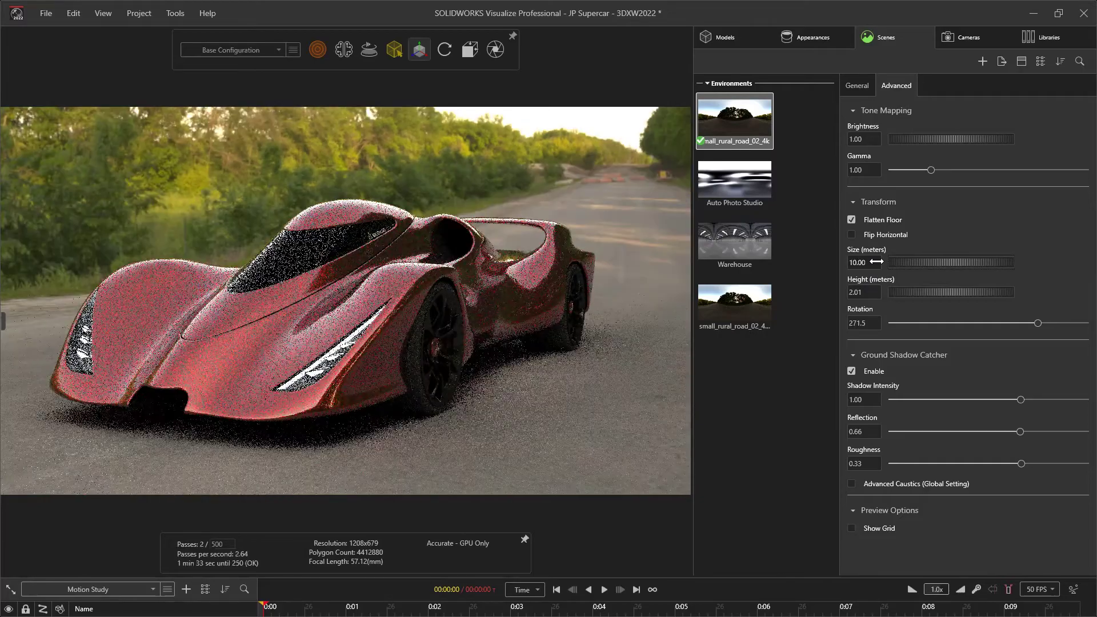
mouse_move(449, 260)
mouse_down()
mouse_move(588, 254)
mouse_move(458, 179)
mouse_move(436, 389)
mouse_move(448, 162)
mouse_move(575, 179)
mouse_move(471, 184)
mouse_move(449, 258)
mouse_move(468, 251)
mouse_up()
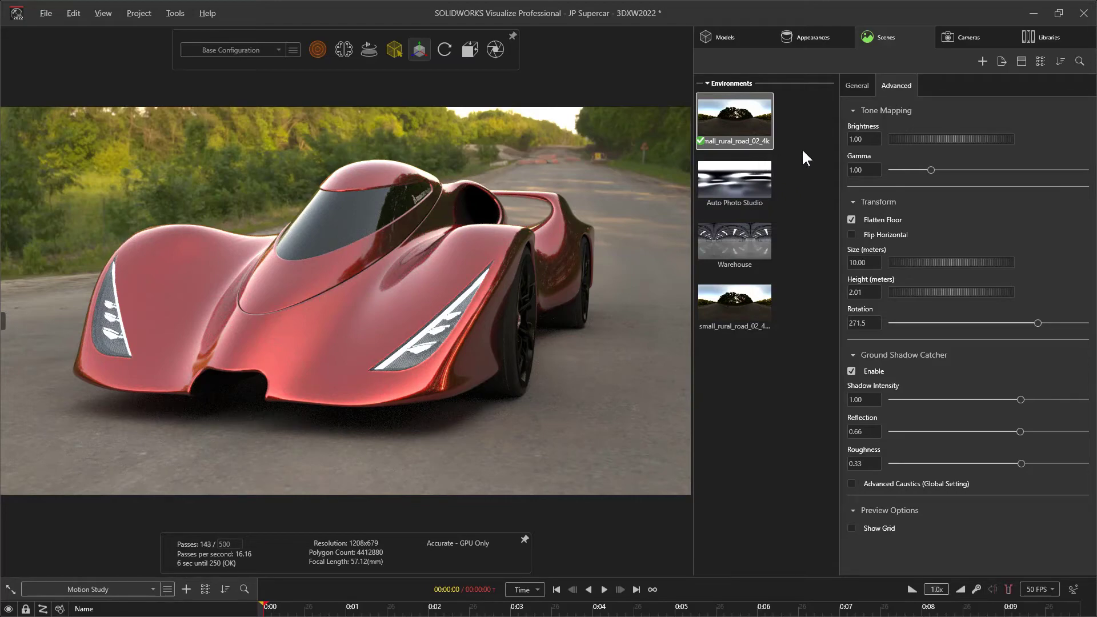
Apply the canary_wharf_2k environment from the local library's HDRI Haven folder to the scene
click(1039, 36)
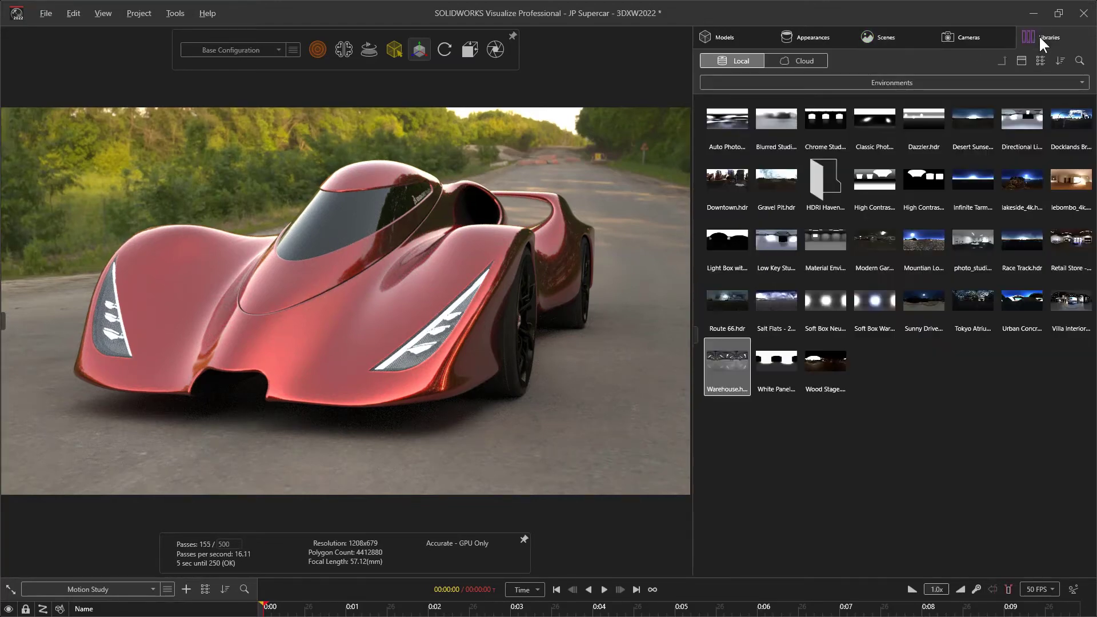
double_click(831, 184)
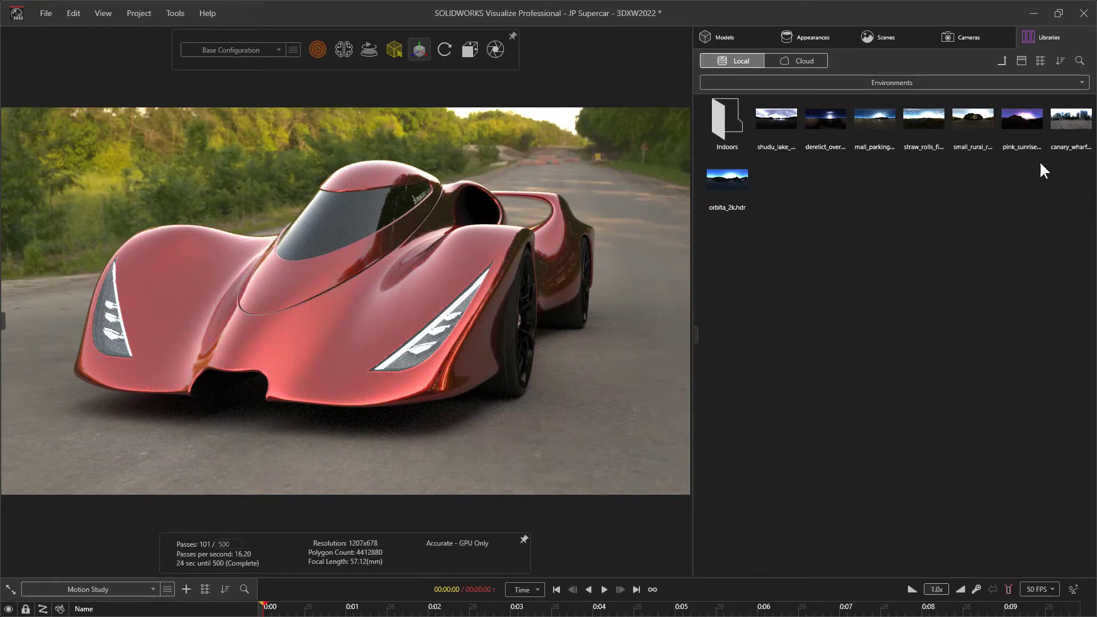
drag(1070, 139, 641, 229)
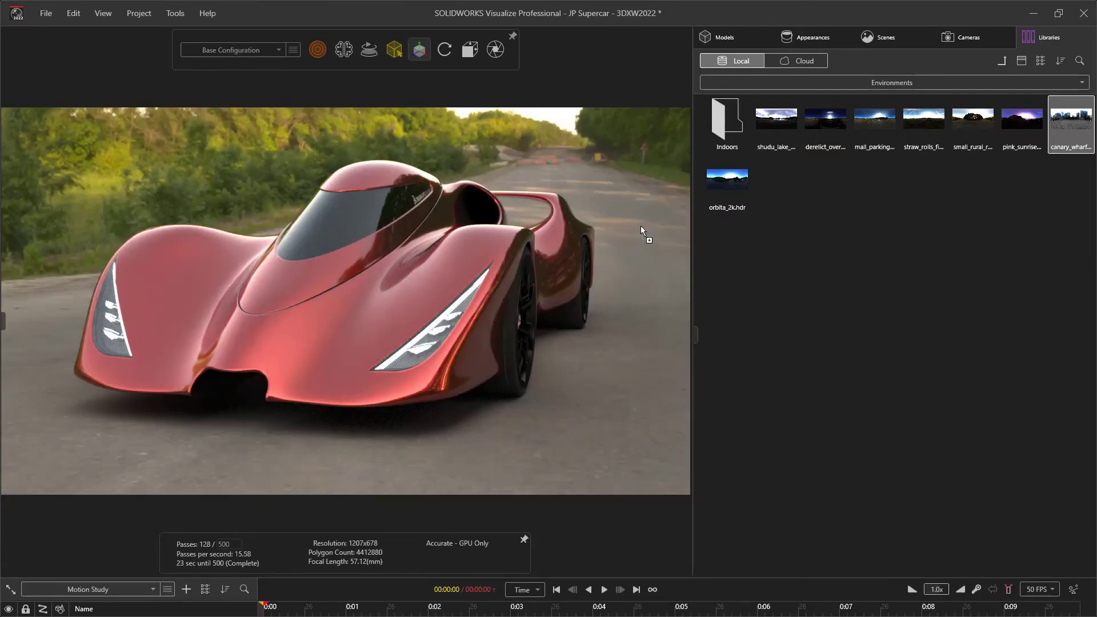
alt+right_drag(588, 227, 590, 267)
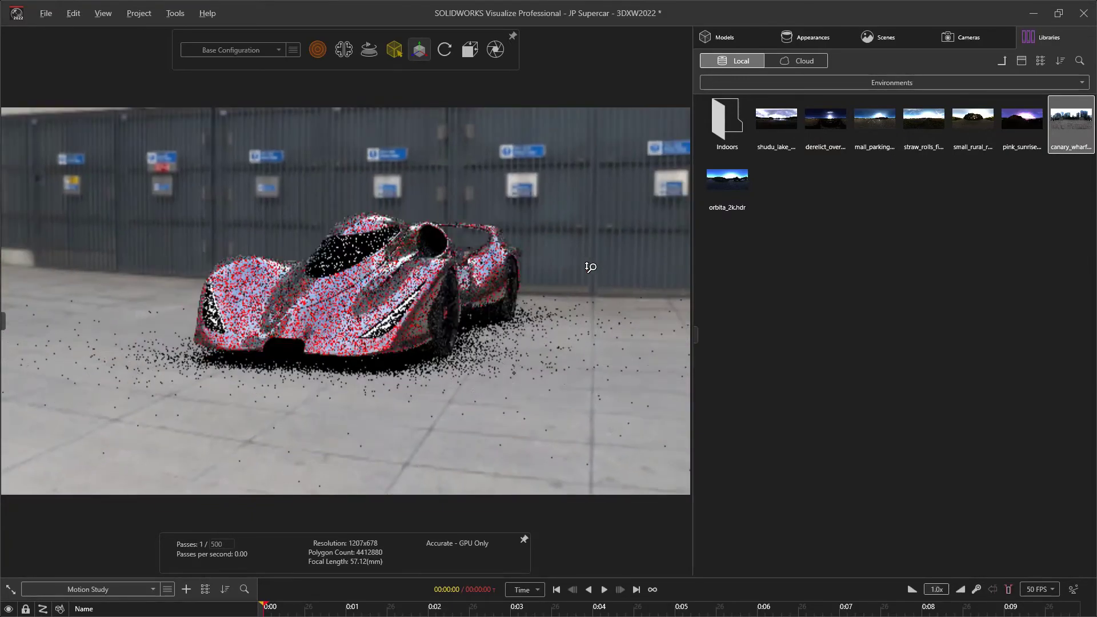
alt+drag(468, 311, 634, 303)
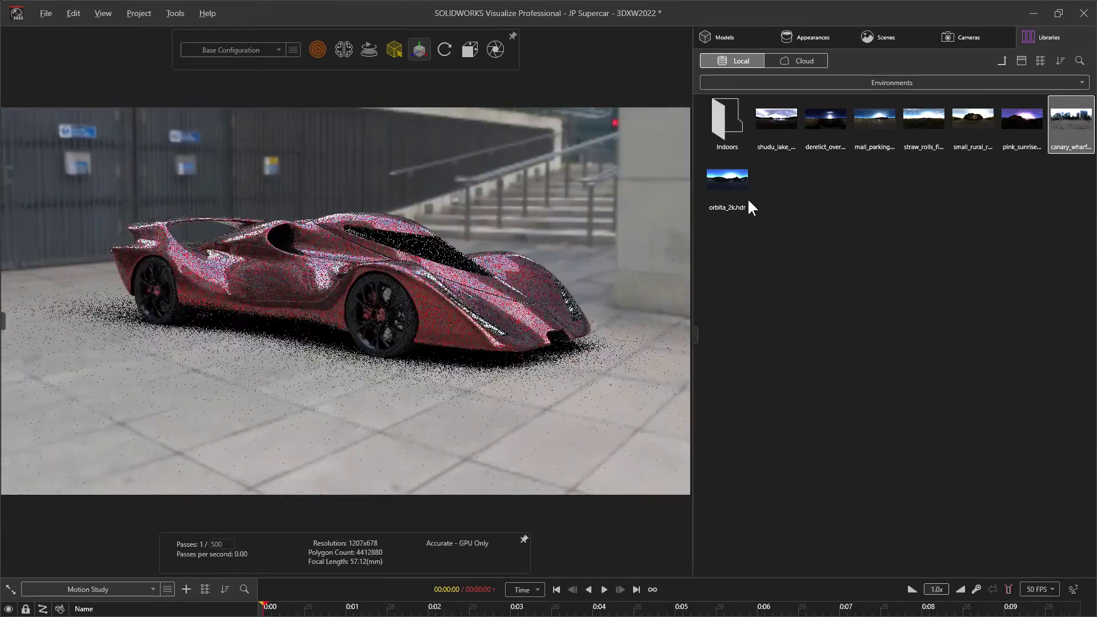
Flatten the floor of the canary_wharf_2k environment and view the car's front up close
click(867, 40)
click(851, 220)
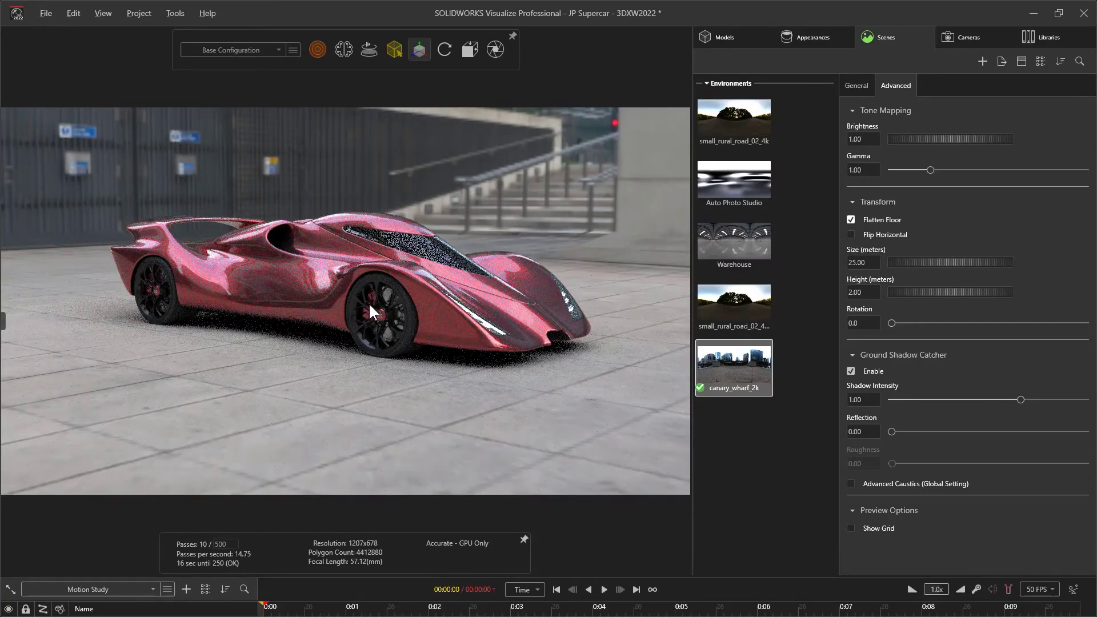
mouse_move(372, 306)
alt+mouse_down()
mouse_move(640, 307)
mouse_move(378, 321)
alt+mouse_up()
mouse_move(380, 320)
alt+right_down()
mouse_move(387, 262)
mouse_move(384, 311)
alt+right_up()
alt+drag(384, 311, 246, 306)
alt+right_drag(246, 306, 248, 245)
alt+middle_drag(248, 245, 272, 251)
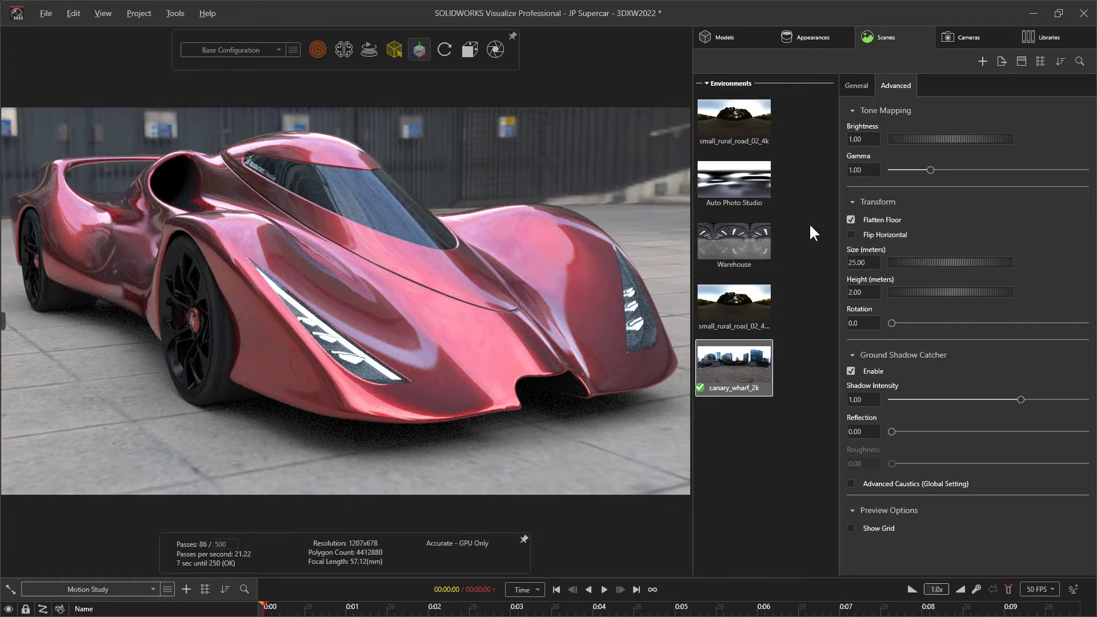
Reactivate the original small_rural_road_02_4k environment and view the car from its front three-quarter side
double_click(751, 135)
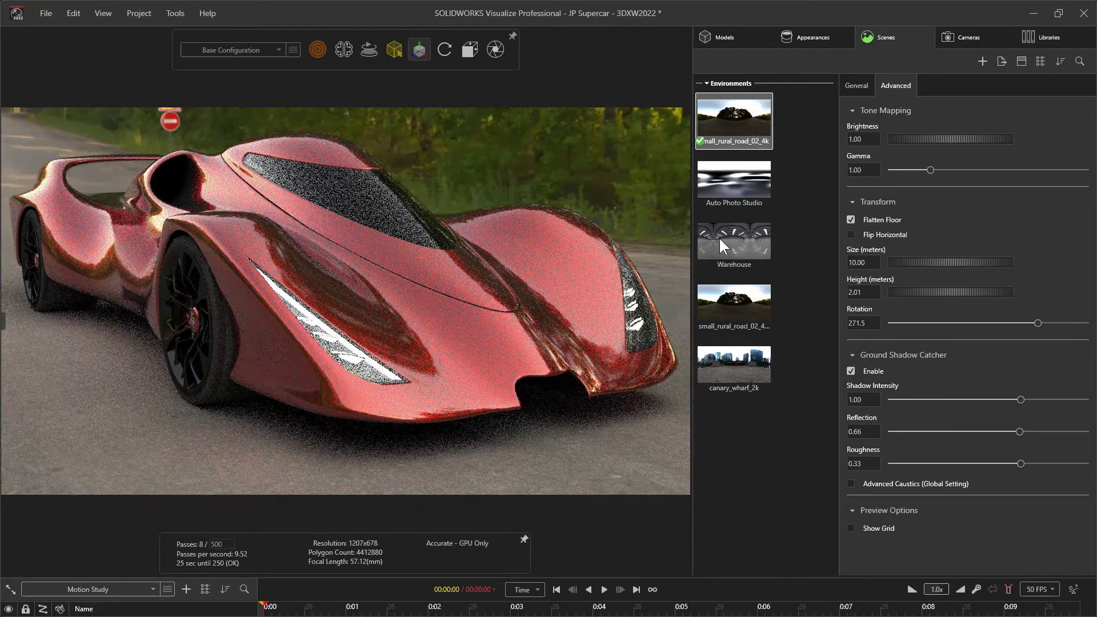
drag(453, 265, 353, 254)
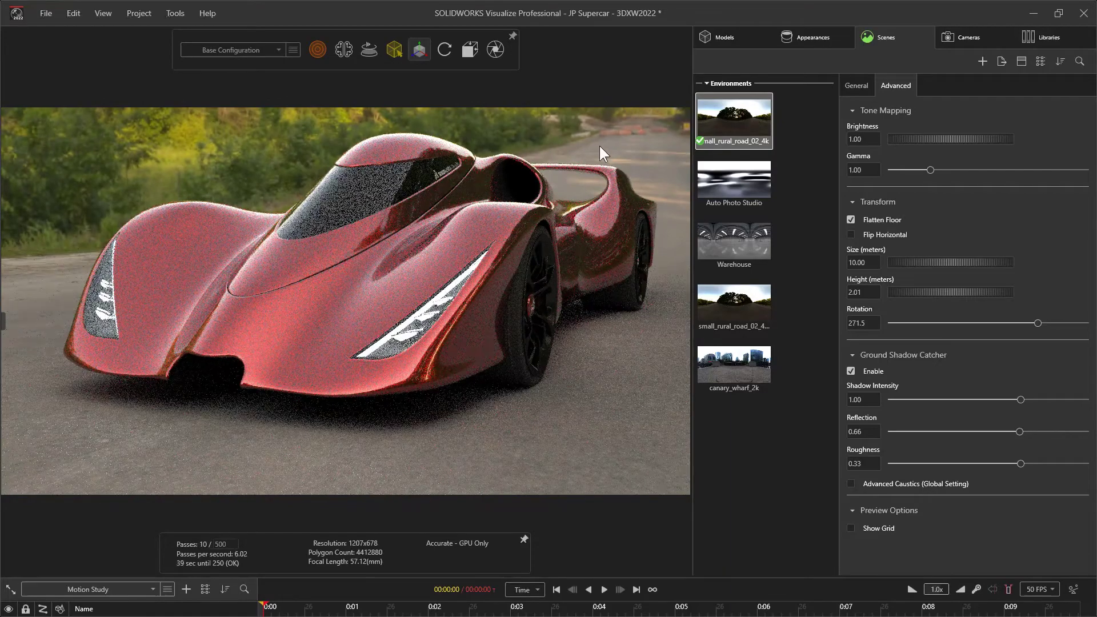
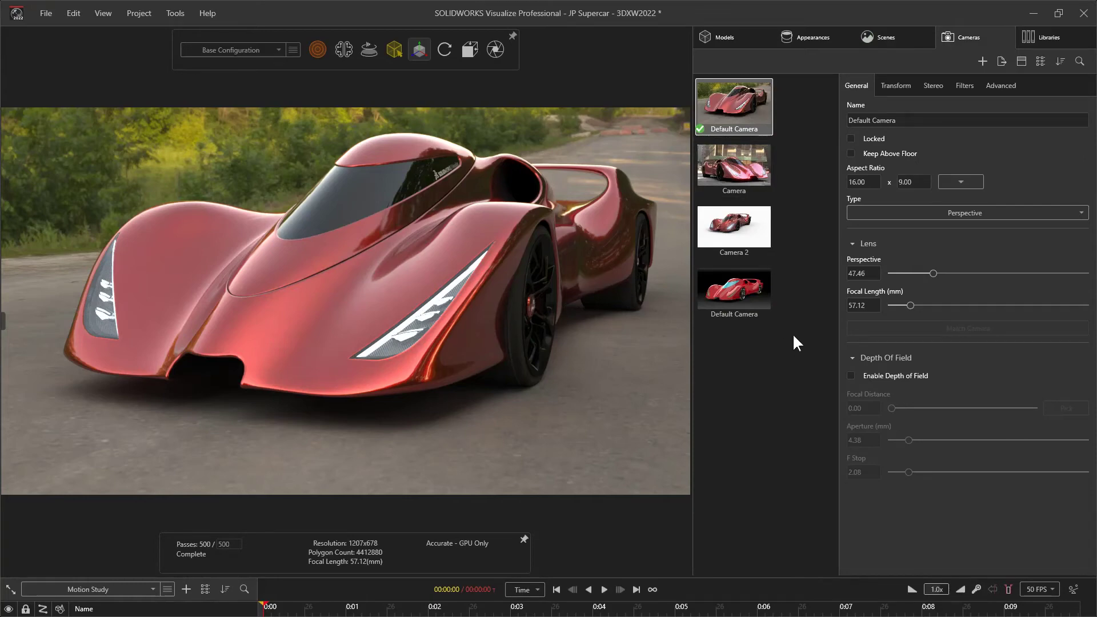
Add a new camera framing the car's front from its other three-quarter side, with perspective set to 33.25
click(983, 62)
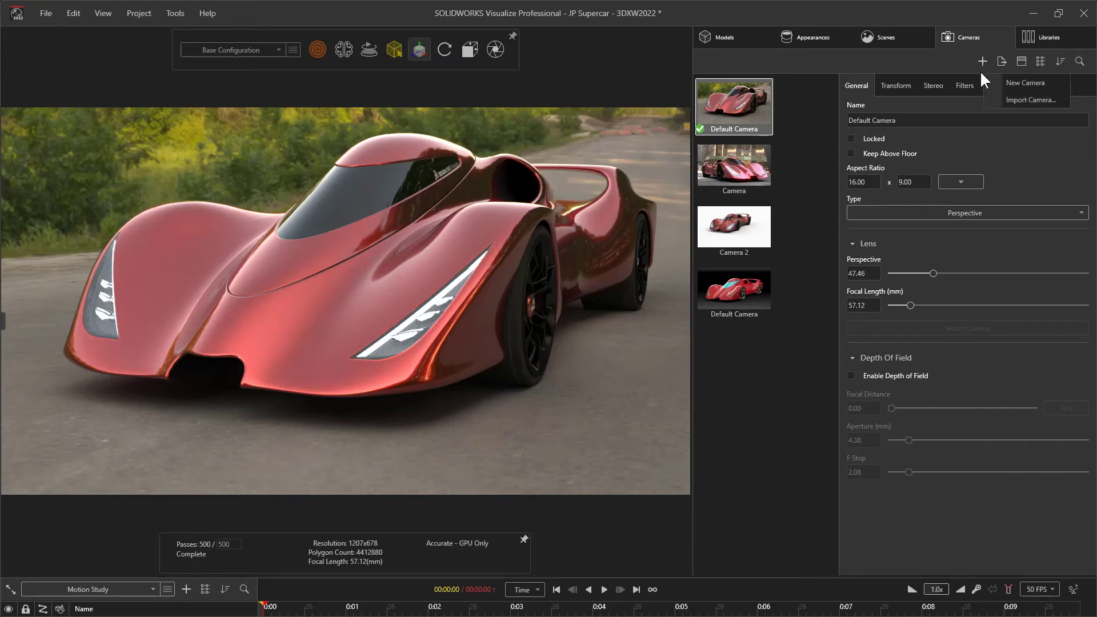
click(1041, 81)
drag(544, 320, 320, 372)
scroll(346, 232, up, 10)
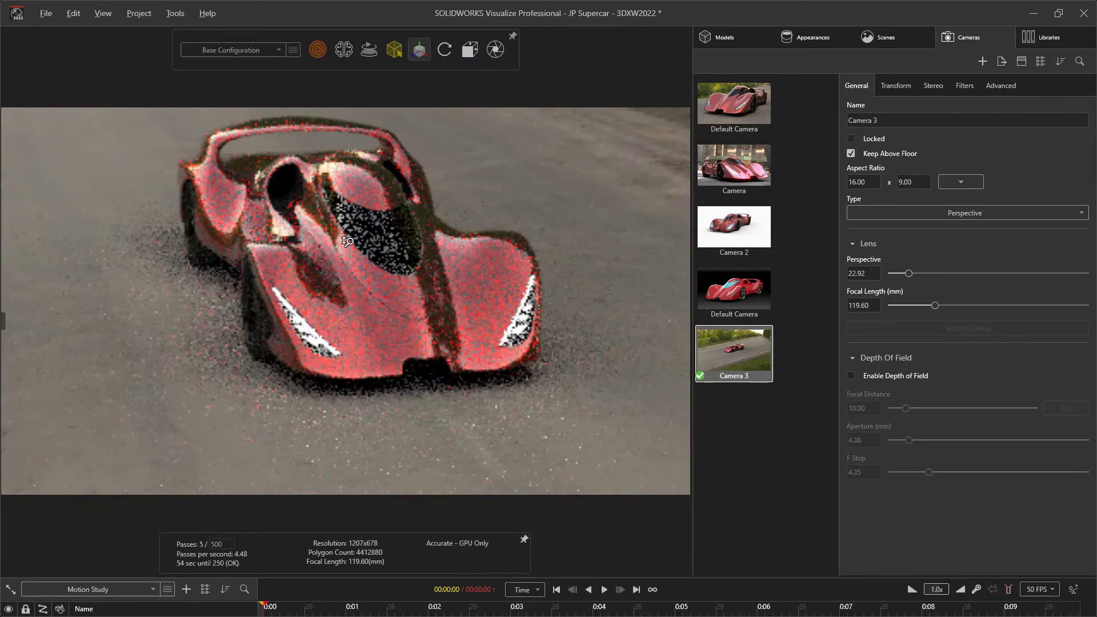
scroll(347, 233, up, 5)
ctrl+middle_drag(333, 218, 311, 253)
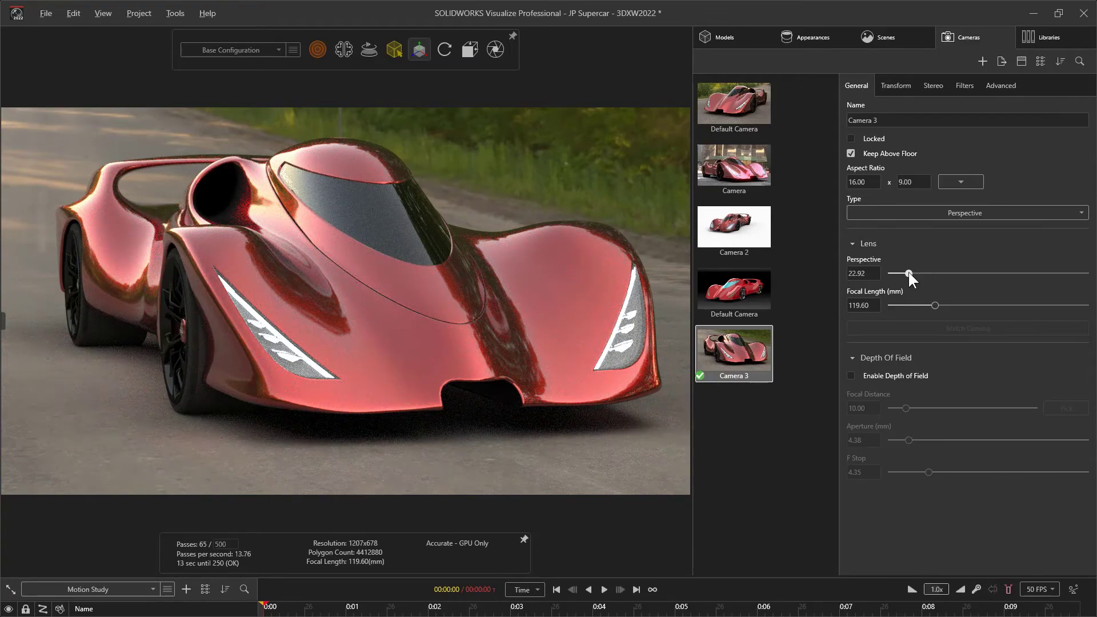
drag(909, 273, 919, 272)
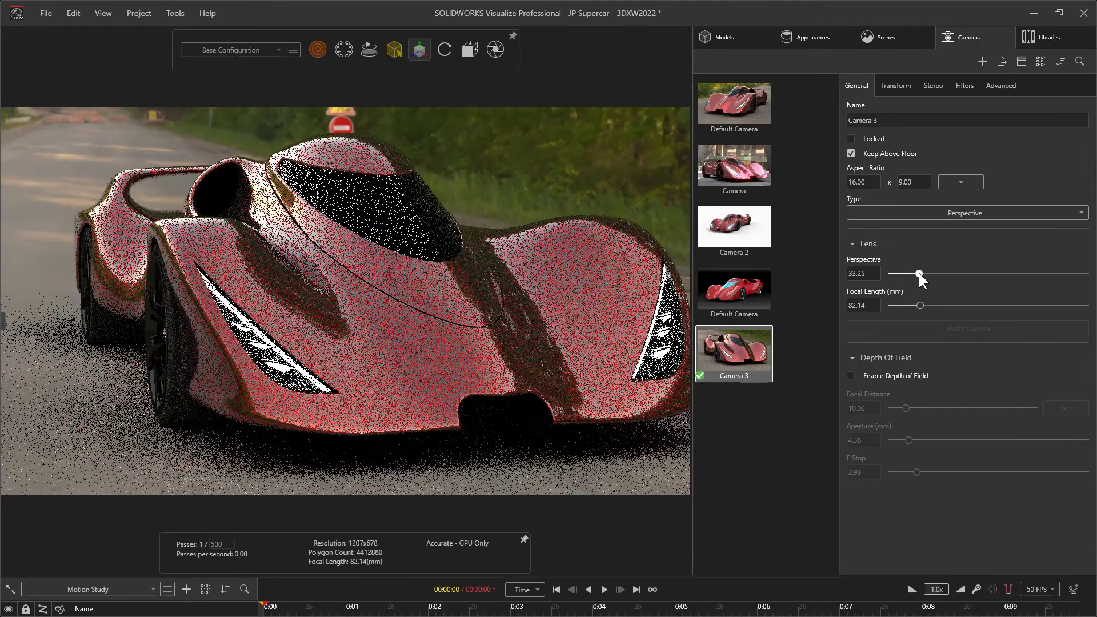
drag(496, 275, 449, 235)
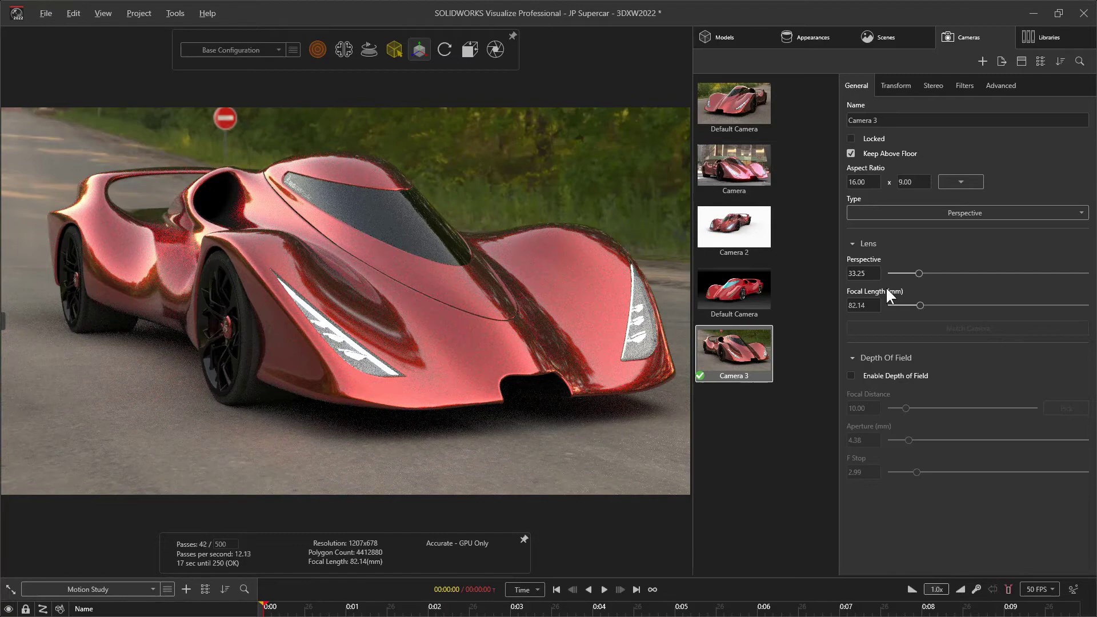
Enable depth of field focused on the car's front fender beside the headlight, with an aperture of 16.76 mm
click(859, 373)
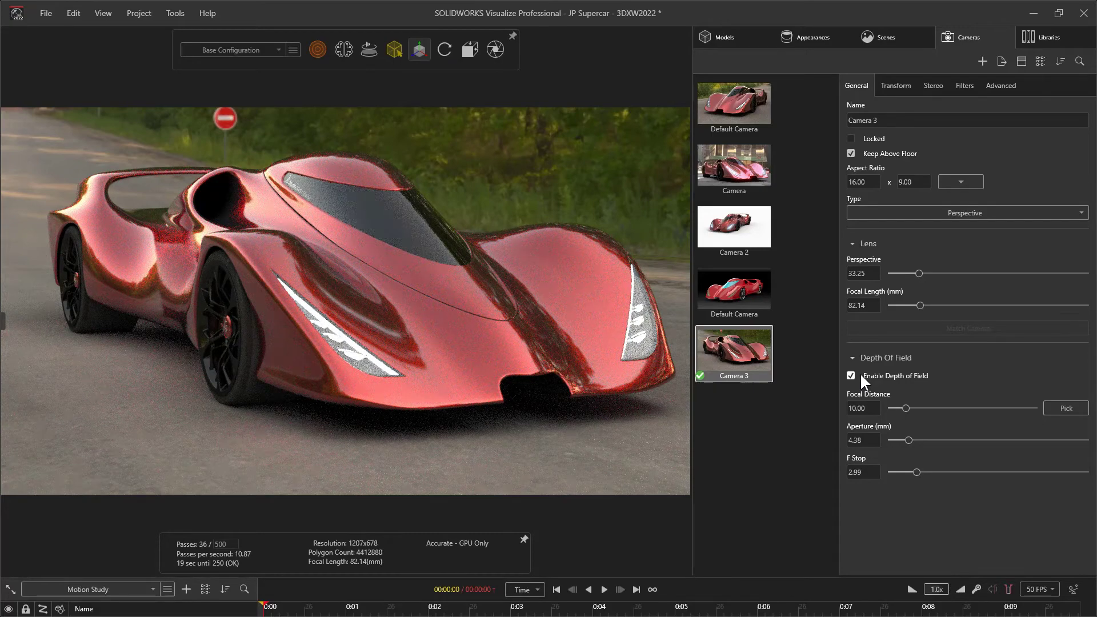
click(1048, 409)
click(382, 326)
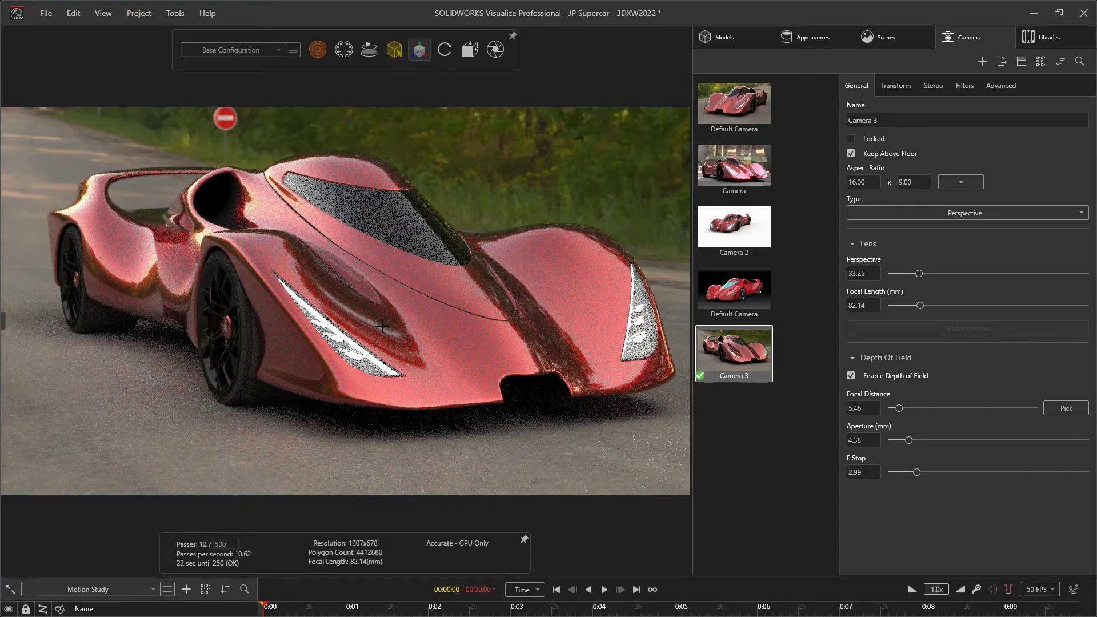
drag(908, 440, 956, 440)
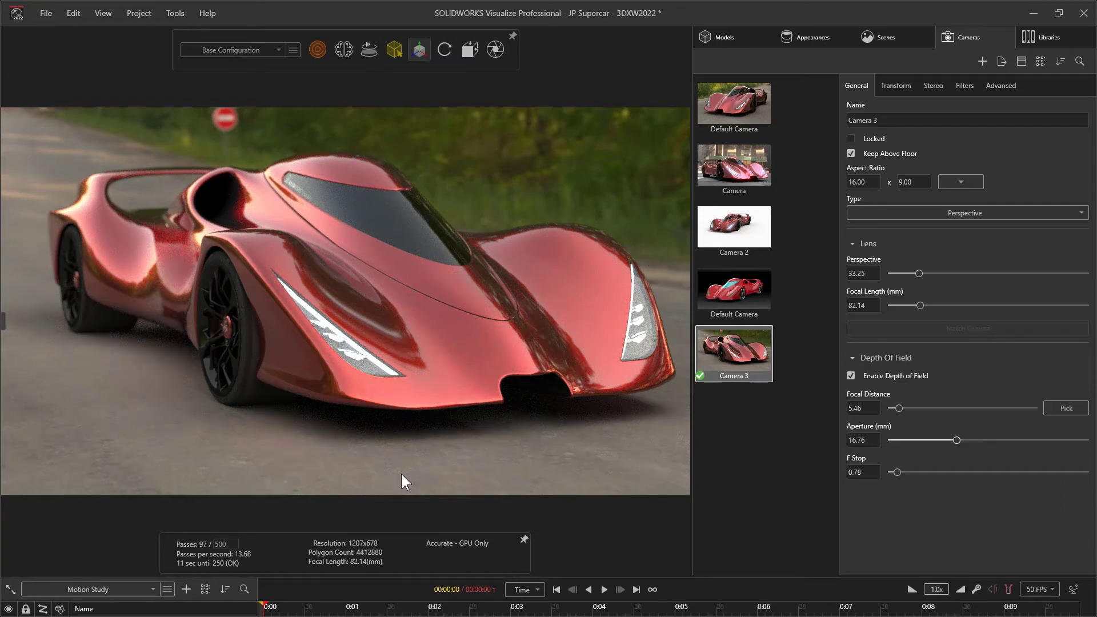
mouse_move(276, 420)
mouse_down()
mouse_move(387, 411)
mouse_move(261, 410)
mouse_up()
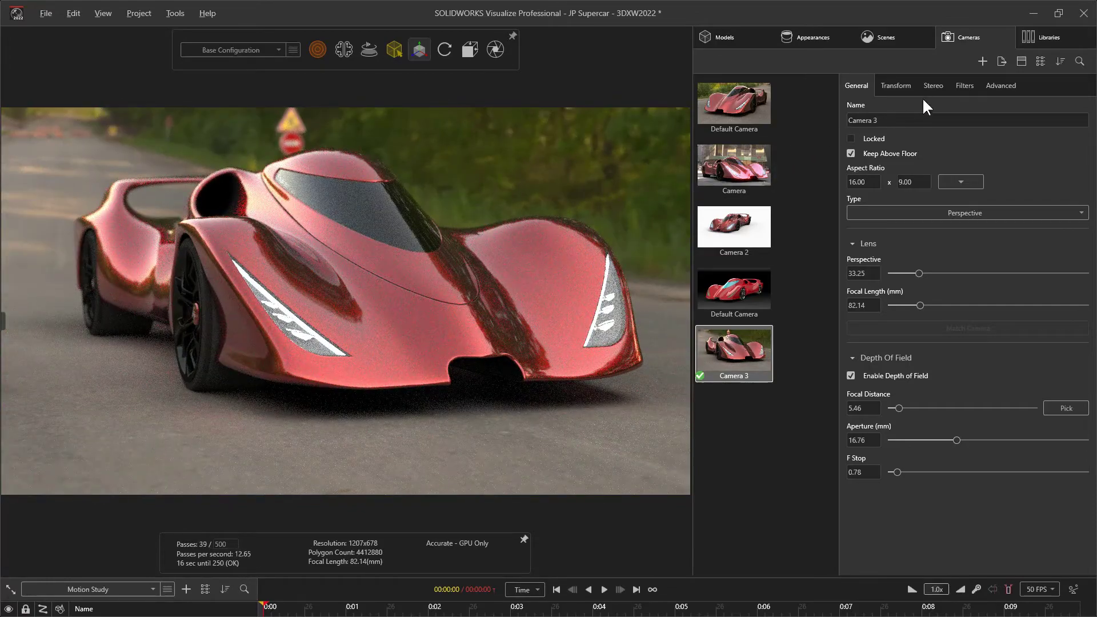
Enable post-processing for the camera and apply it to the whole image instead of geometry only
click(962, 87)
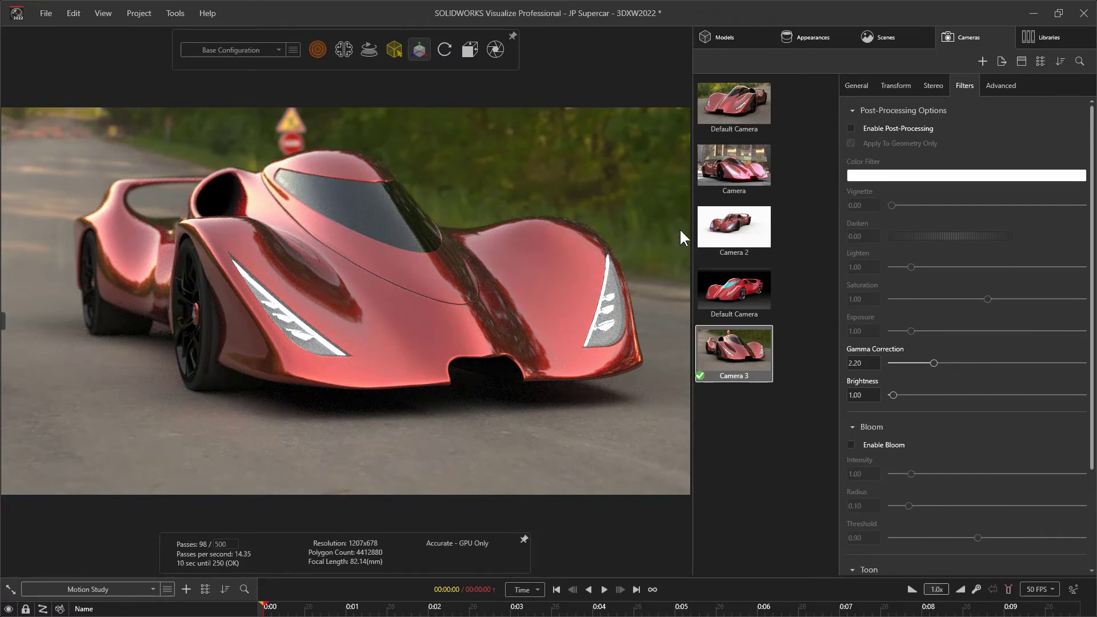
click(849, 128)
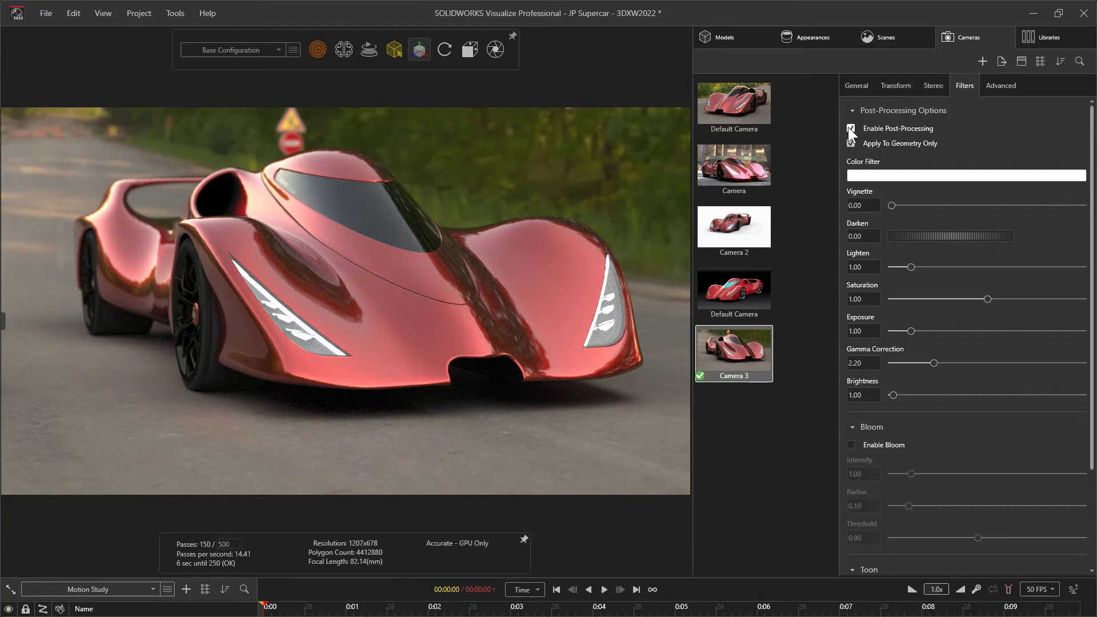
click(851, 143)
Enable bloom for the headlights with intensity 0.52 and radius 0.09
click(850, 444)
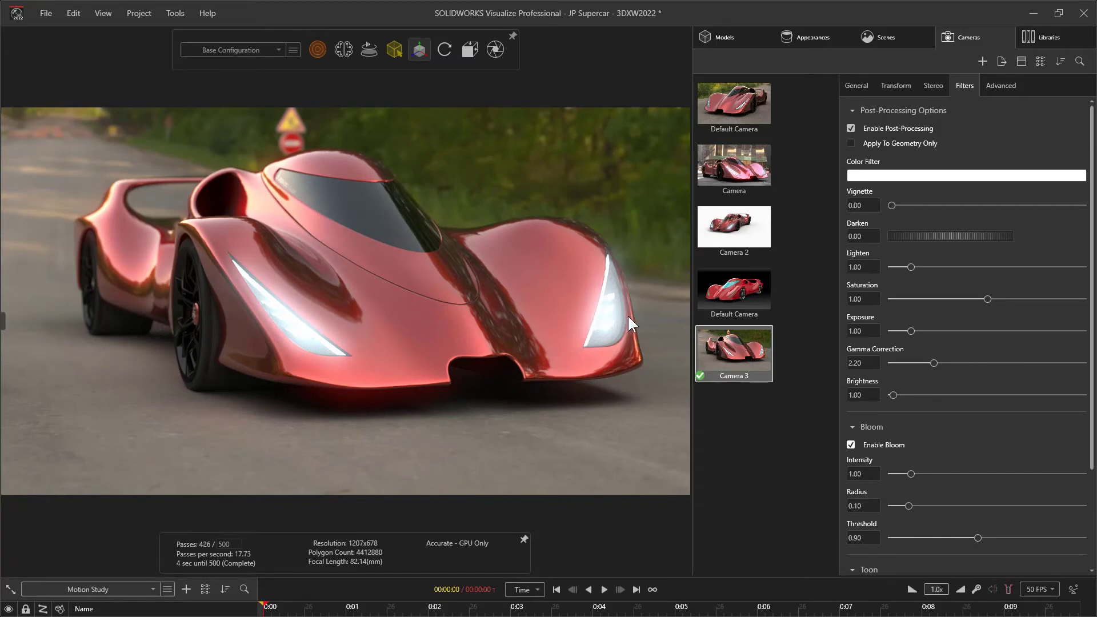
drag(582, 310, 569, 299)
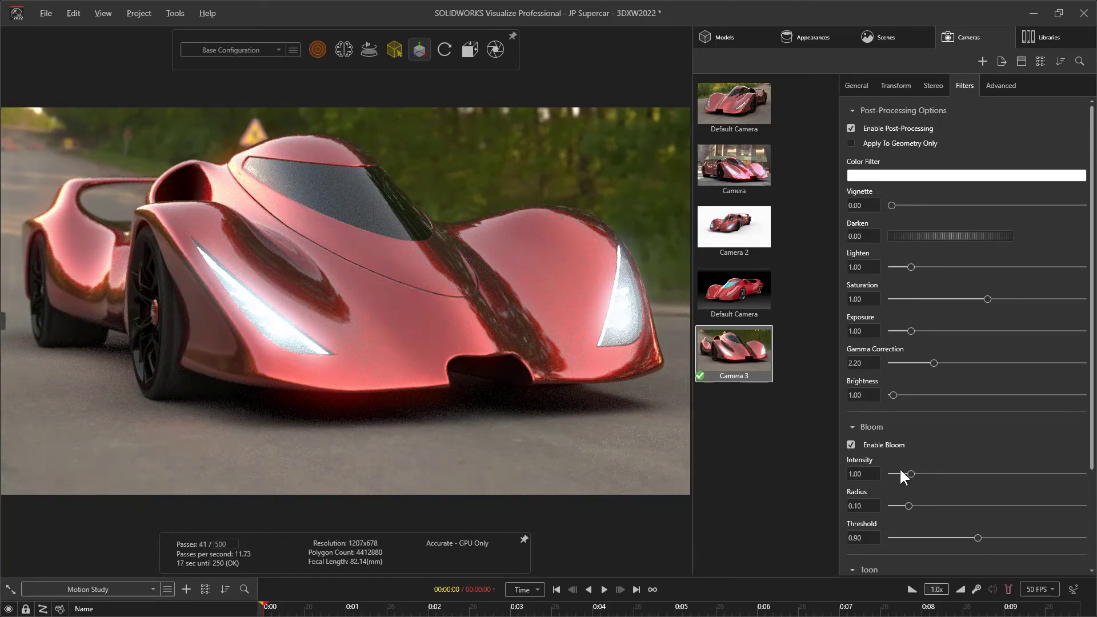
mouse_move(909, 474)
mouse_down()
mouse_move(921, 506)
mouse_move(901, 505)
mouse_move(915, 502)
mouse_move(906, 505)
mouse_move(899, 474)
mouse_up()
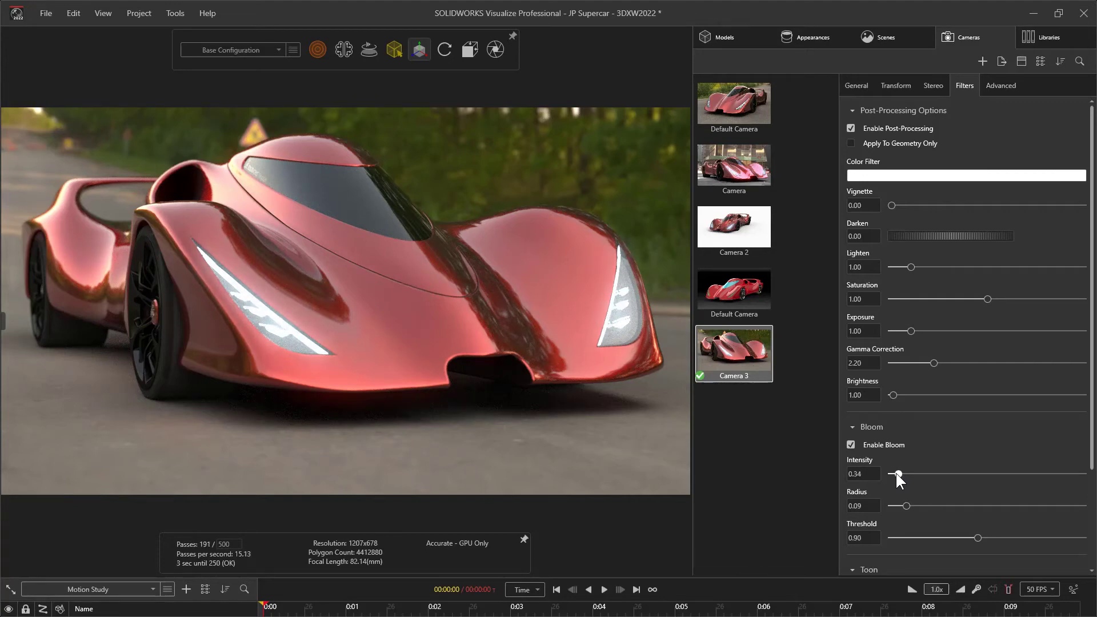
drag(898, 475, 900, 474)
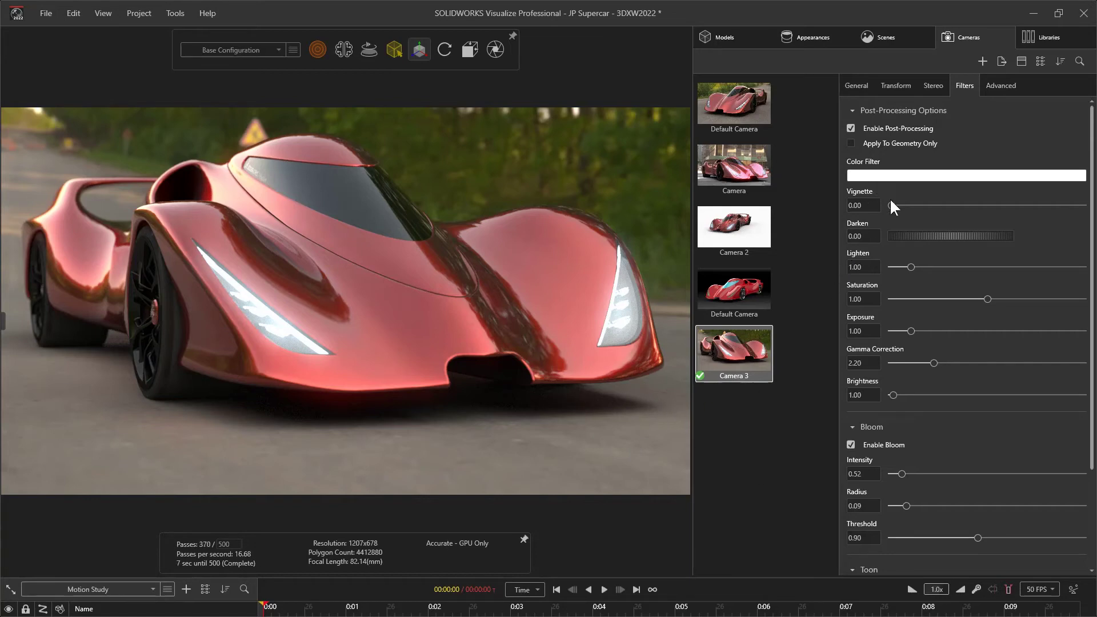
Set the vignette to 6.00 and tint the color filter pale yellow with a hue of 59
drag(859, 206, 861, 208)
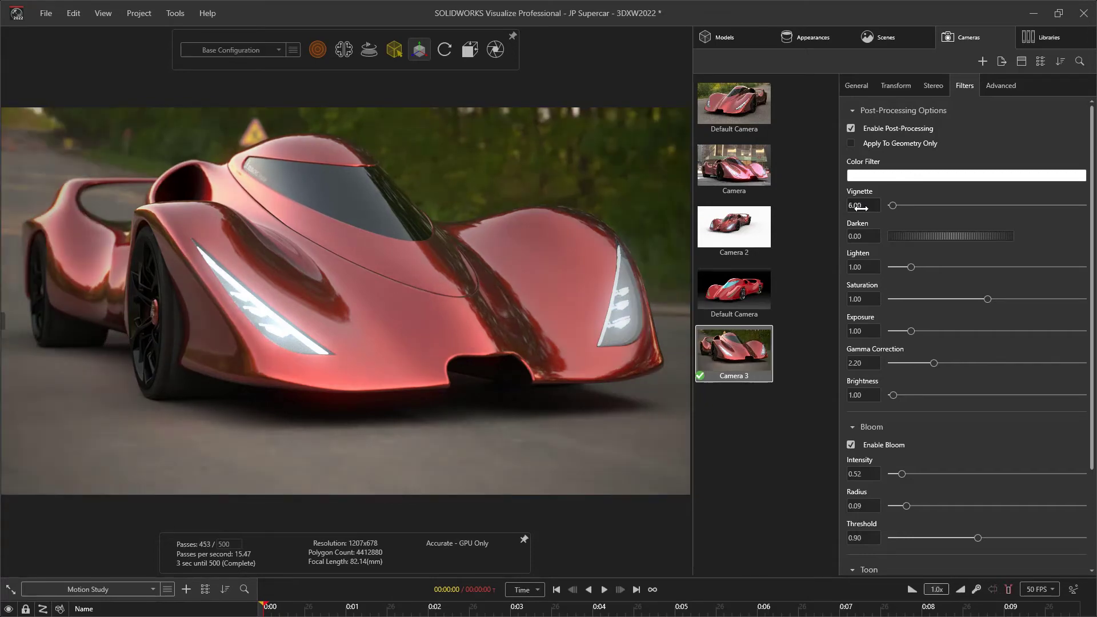
click(860, 173)
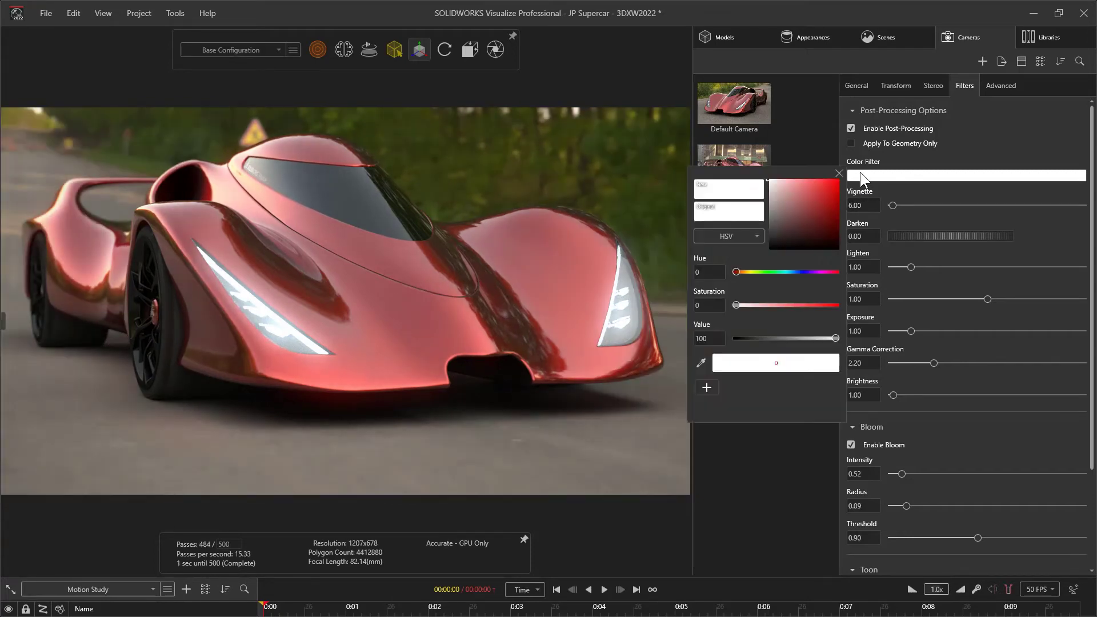
click(752, 272)
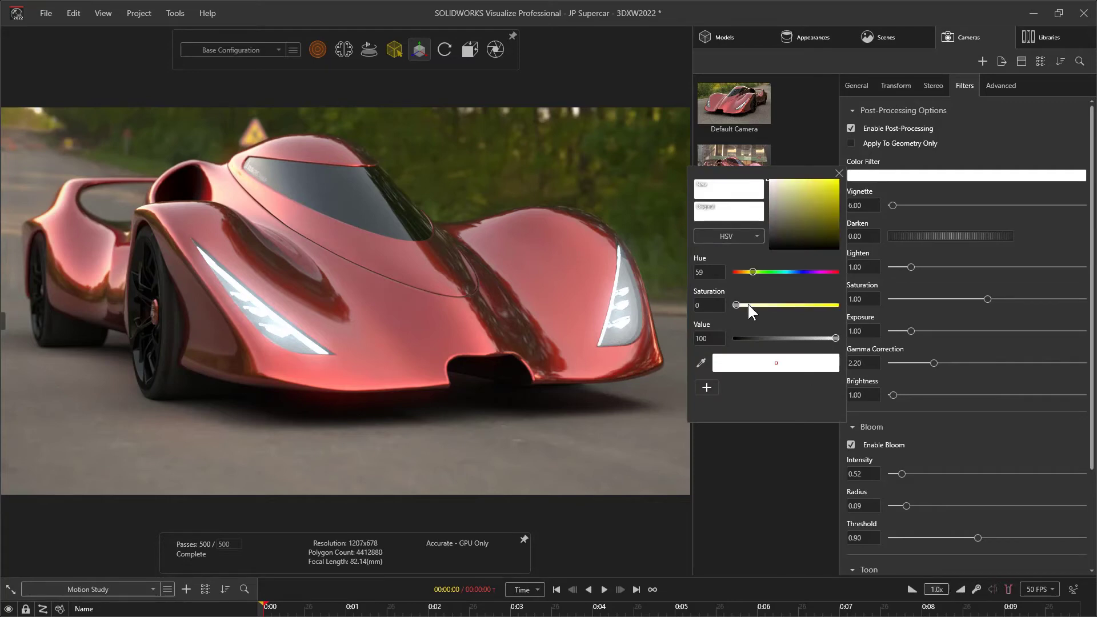
click(754, 305)
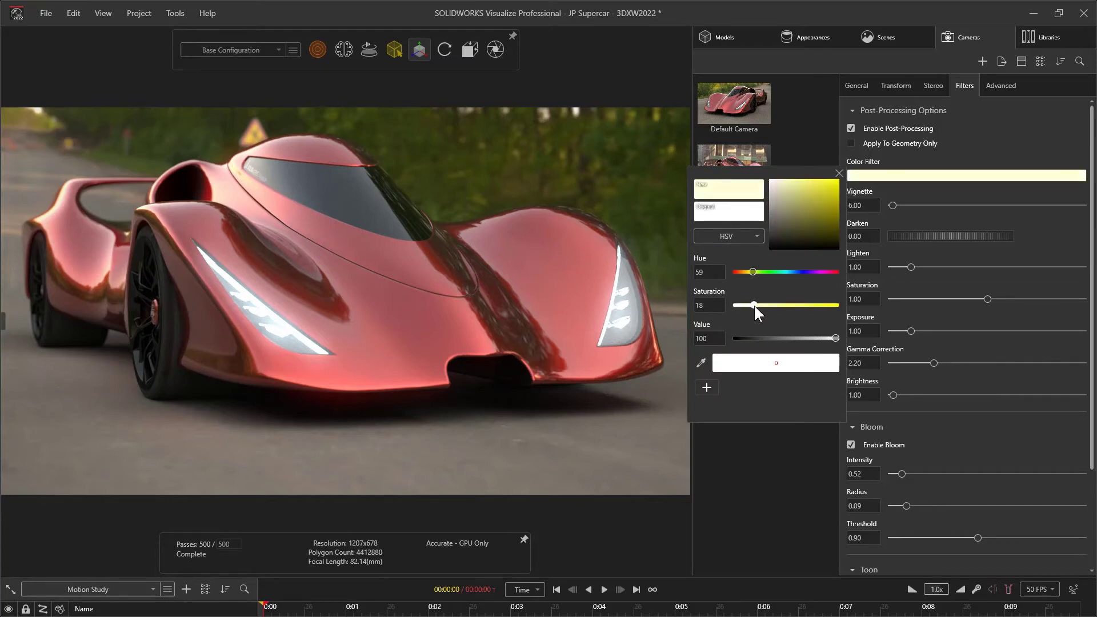
click(838, 174)
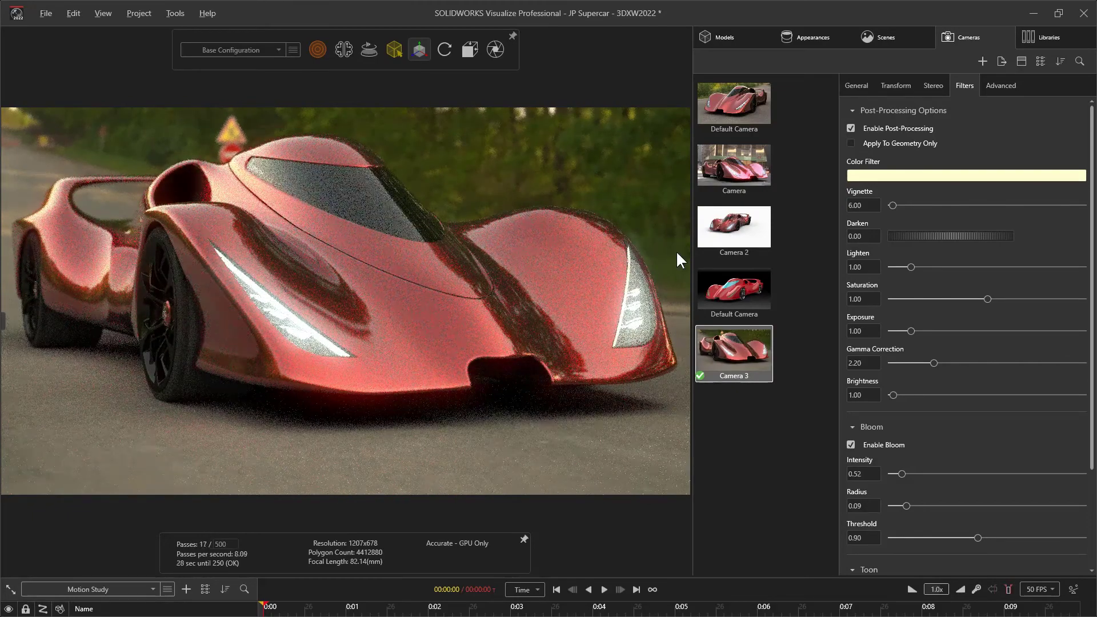
Fine-tune the camera's post-processing to darken 0.08, lighten 1.15, saturation 0.98 and brightness 1.12
drag(902, 236, 910, 266)
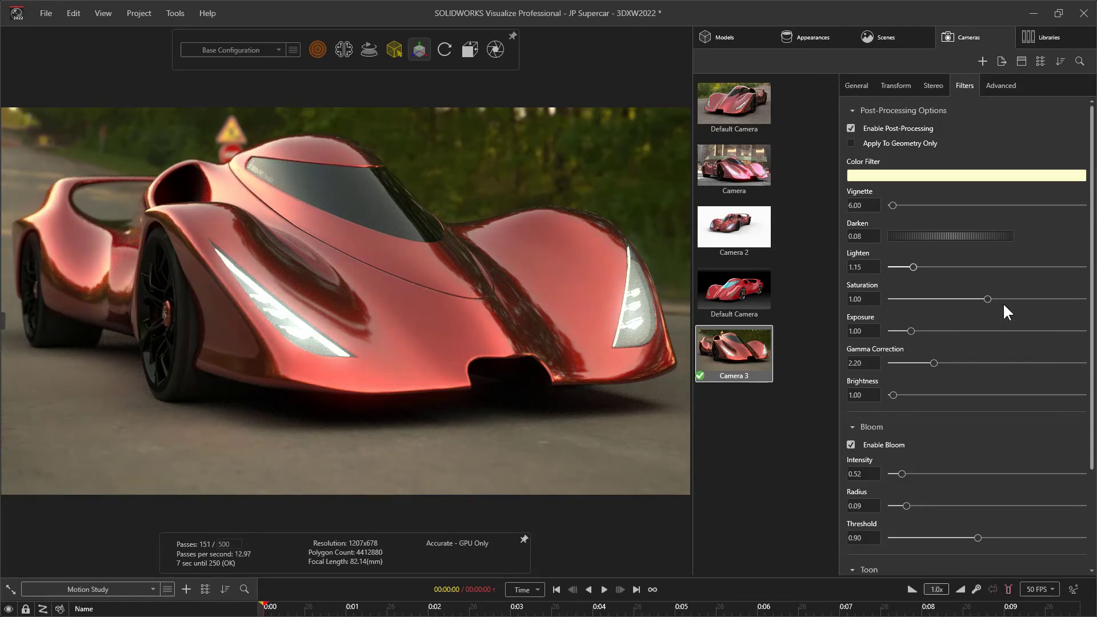
drag(987, 300, 954, 303)
drag(910, 331, 913, 330)
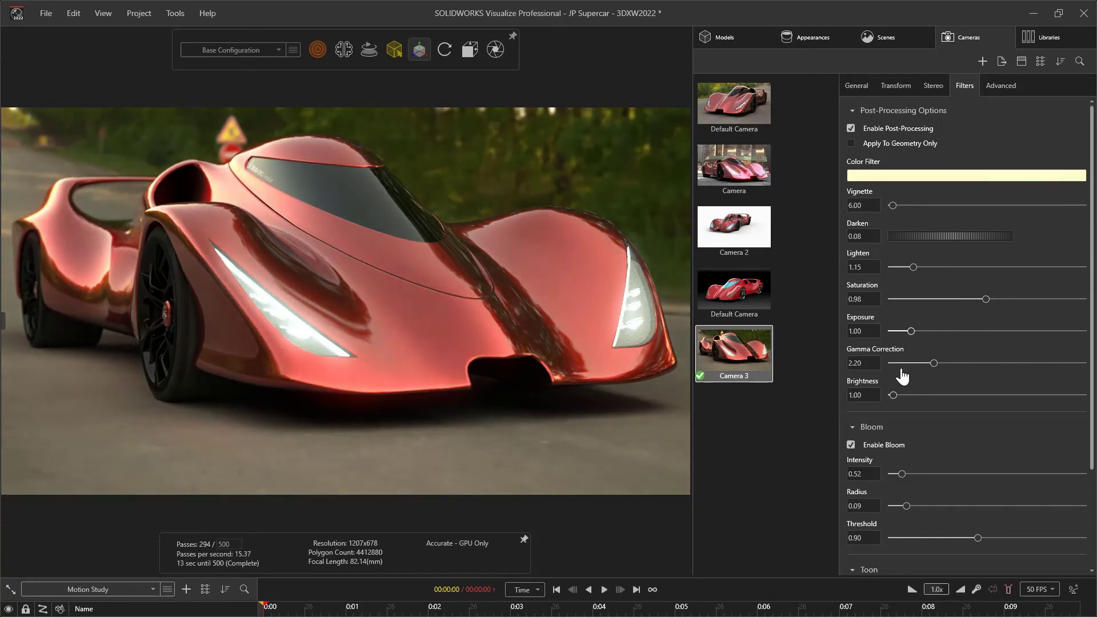
drag(893, 395, 900, 396)
drag(788, 400, 743, 413)
Compare the image with post-processing and bloom switched off, and turn both filters back on
click(851, 128)
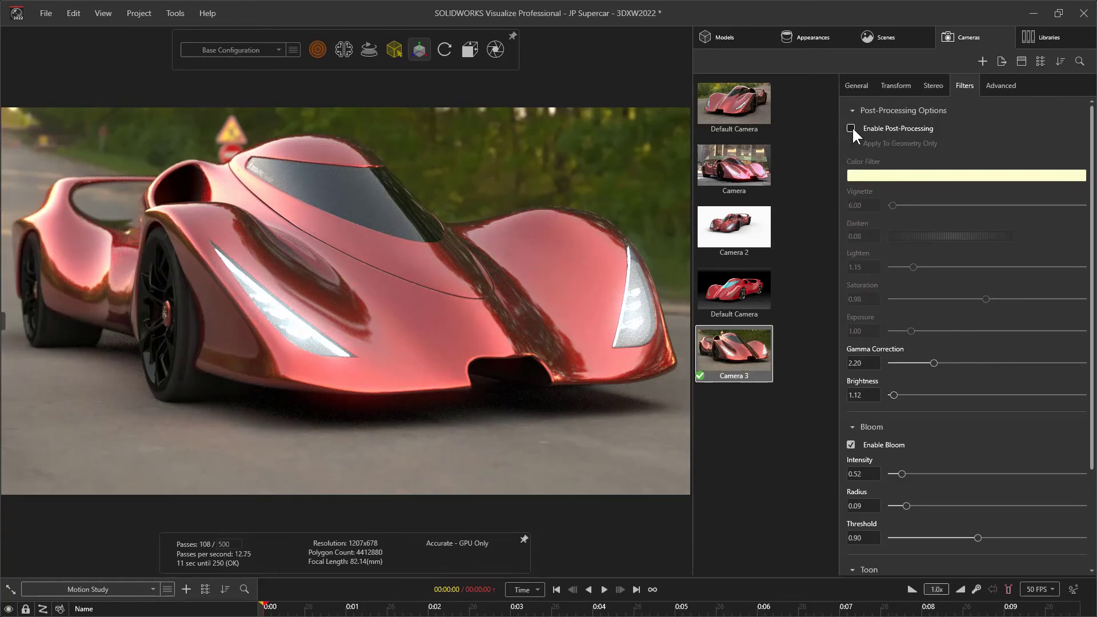
click(851, 445)
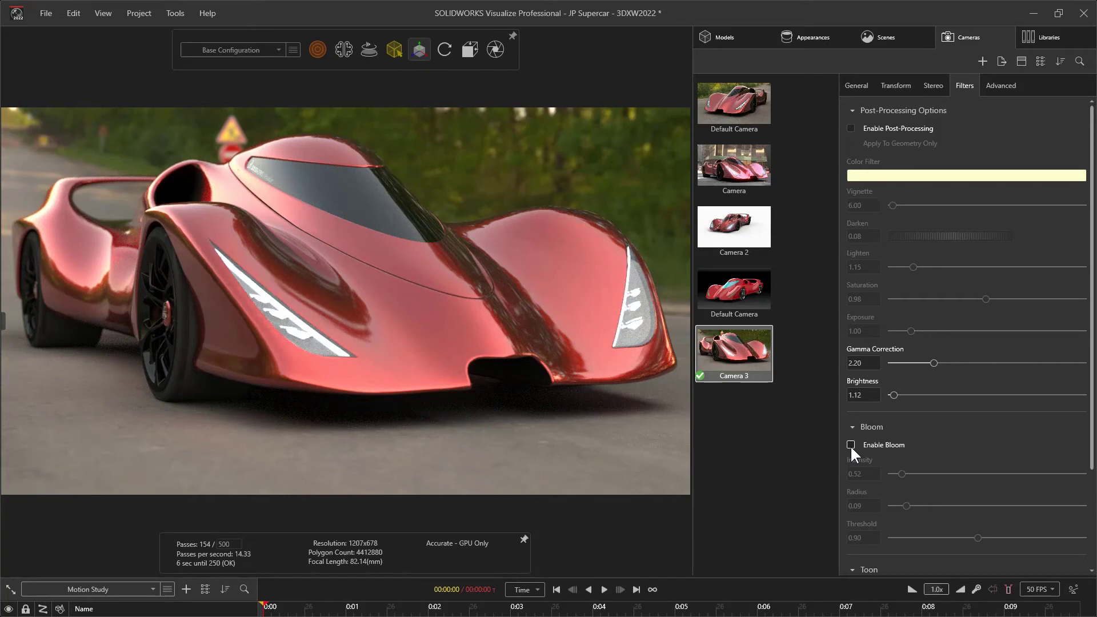
click(850, 445)
click(852, 128)
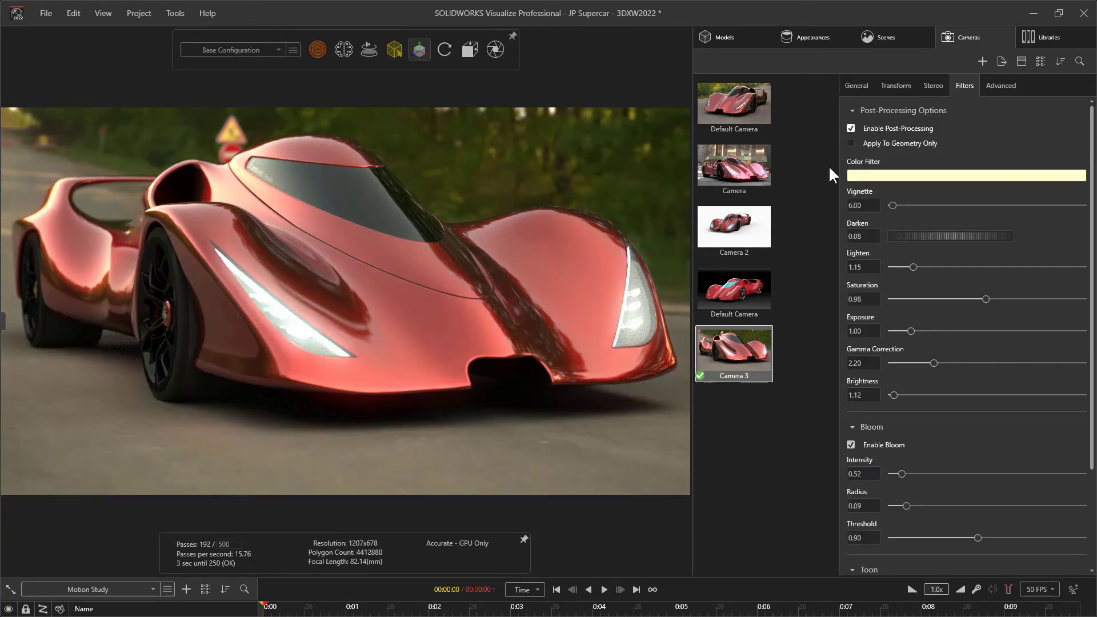
Review the output settings for rendering the image and close them
click(499, 50)
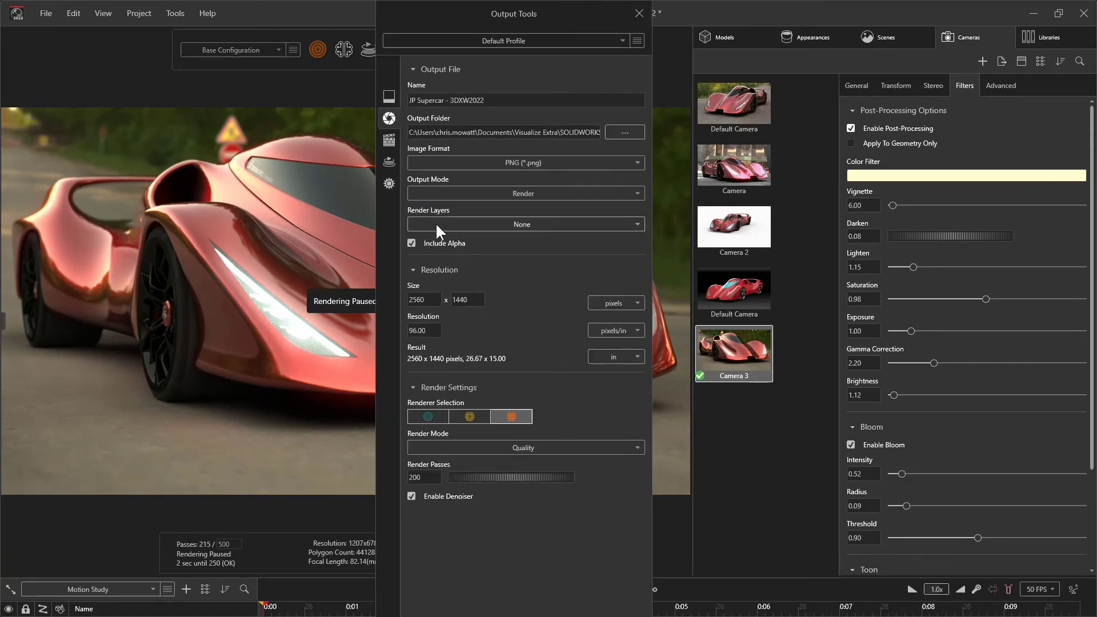
click(641, 14)
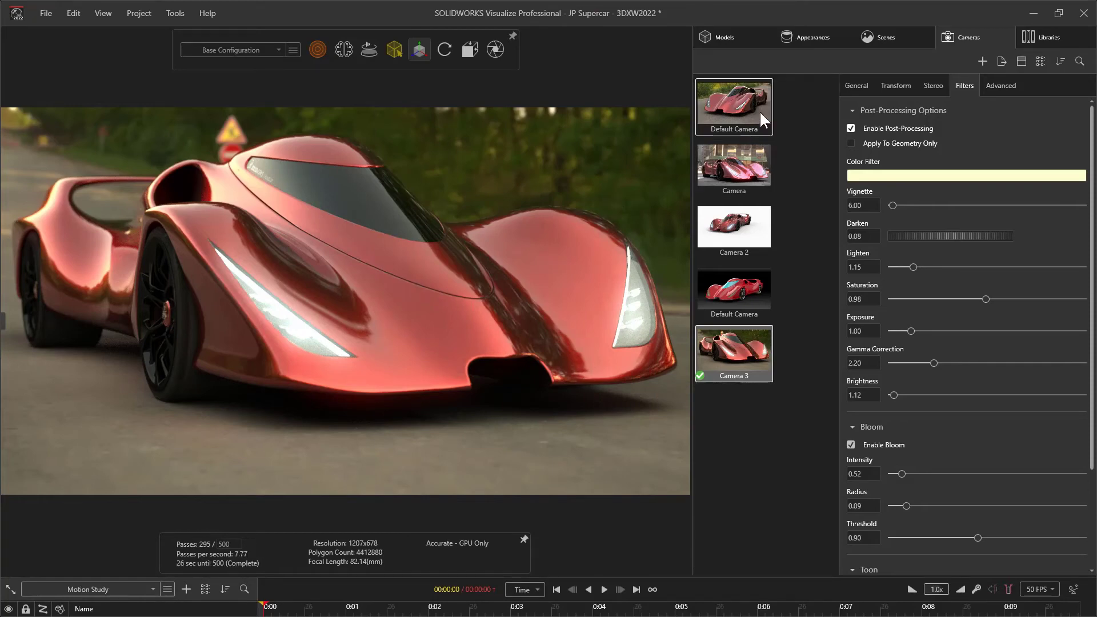
Duplicate Camera 3, activate the copy, and frame a close side view of the car's front wheel
click(800, 103)
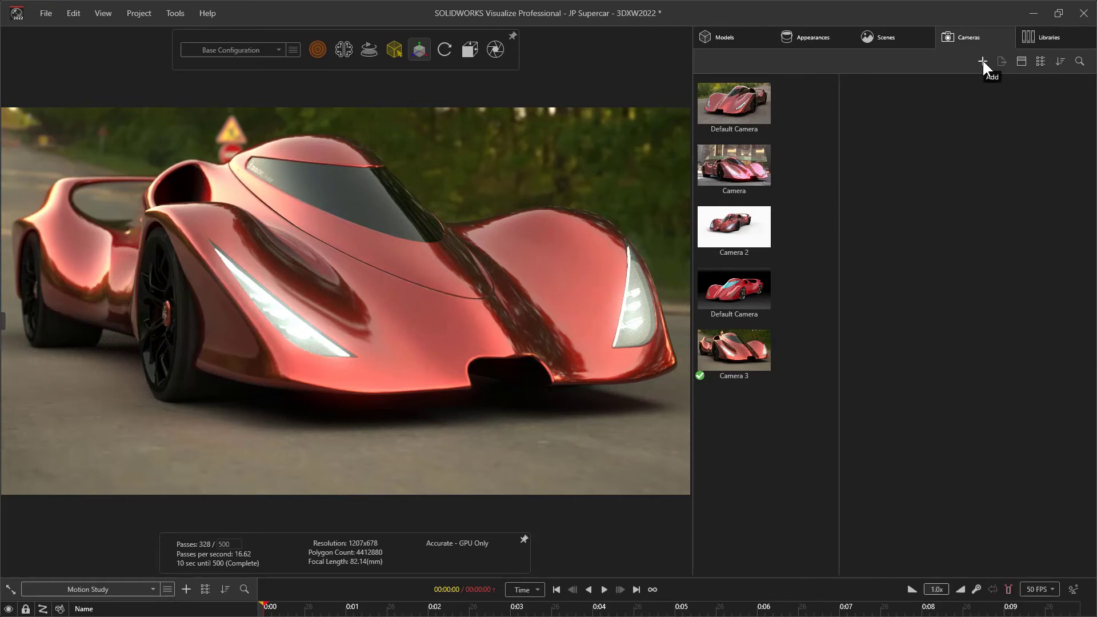
click(740, 353)
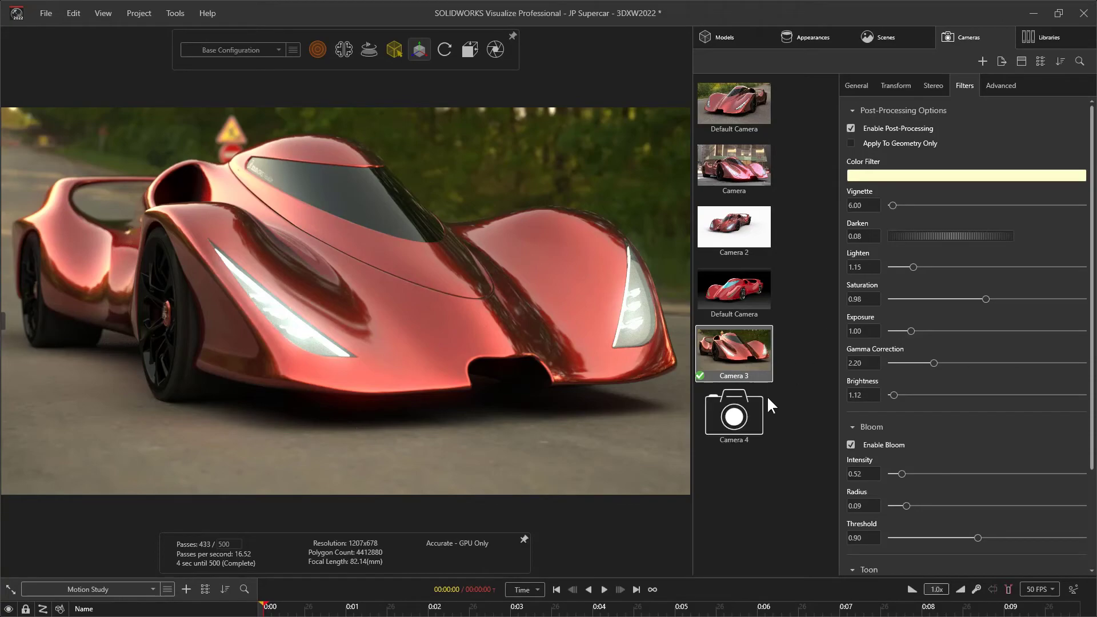
click(735, 413)
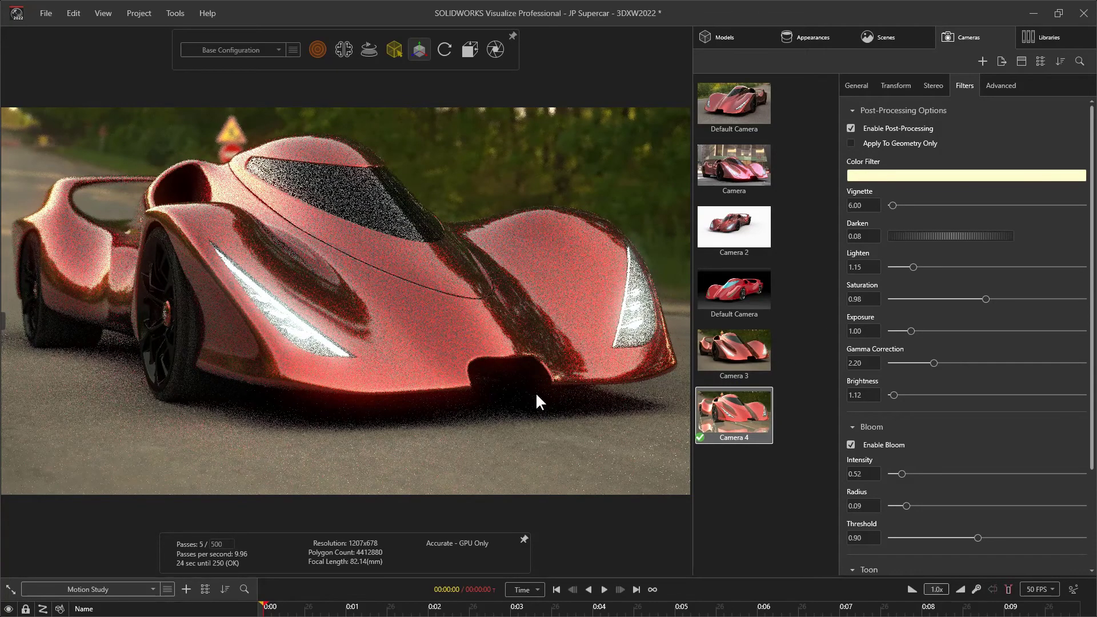
drag(539, 402, 365, 358)
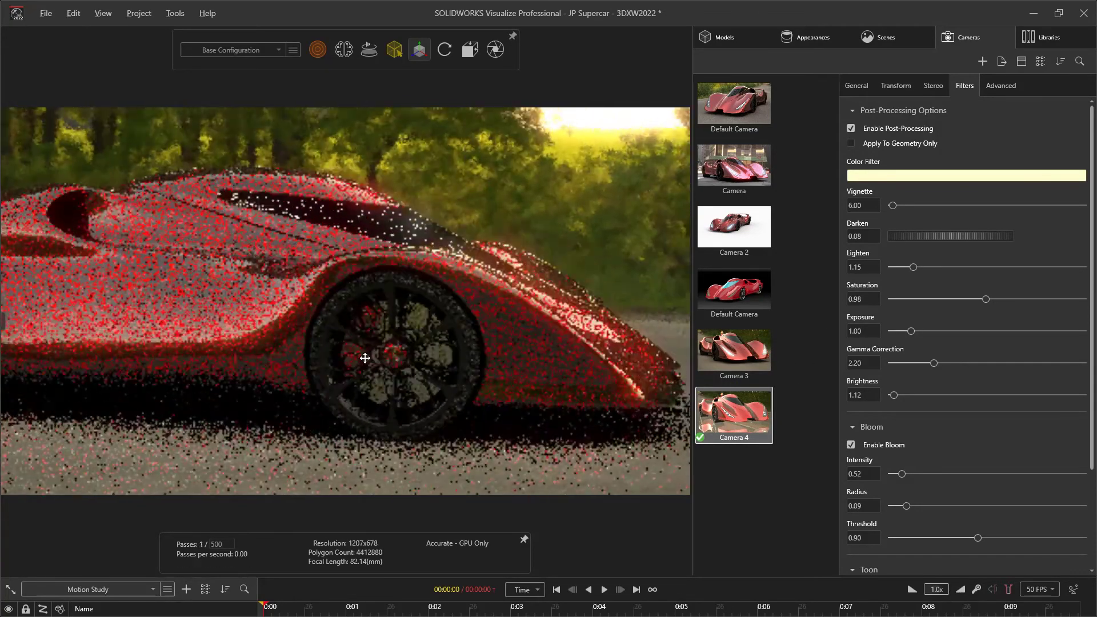
scroll(454, 333, up, 5)
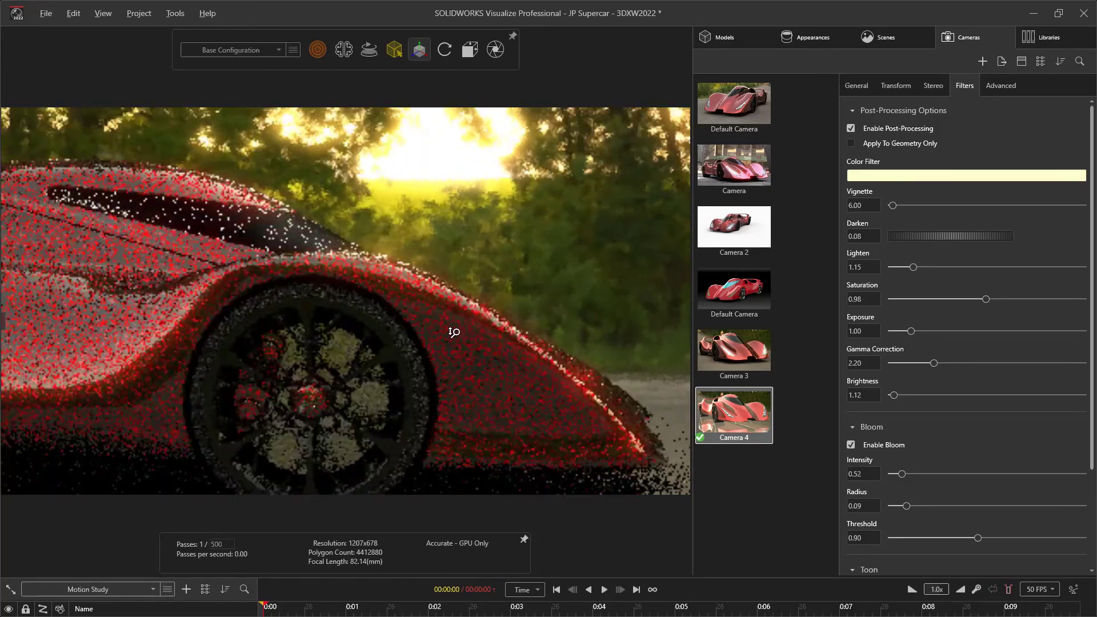
middle_drag(454, 333, 438, 296)
drag(438, 296, 442, 295)
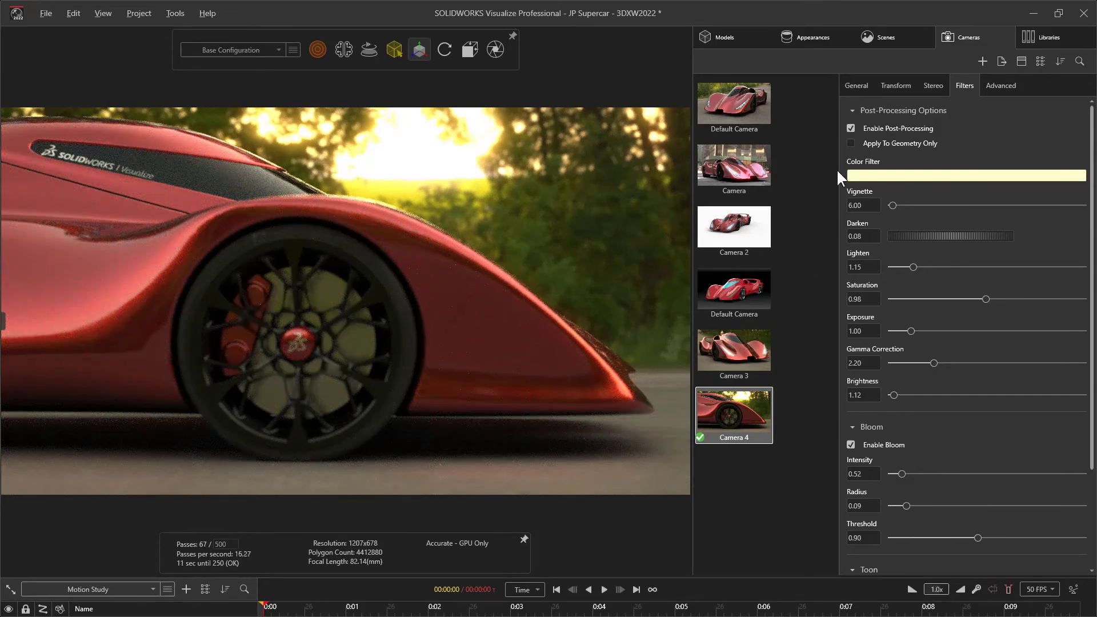
Refocus the active camera's depth of field on the side of the car near the front wheel
click(856, 87)
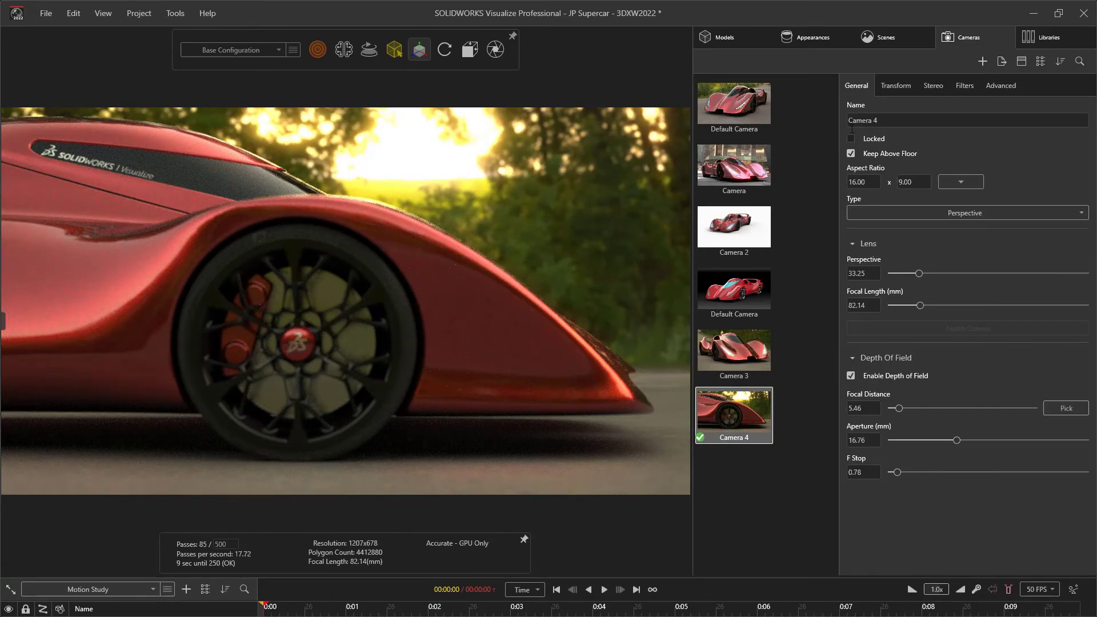
click(1064, 406)
click(475, 410)
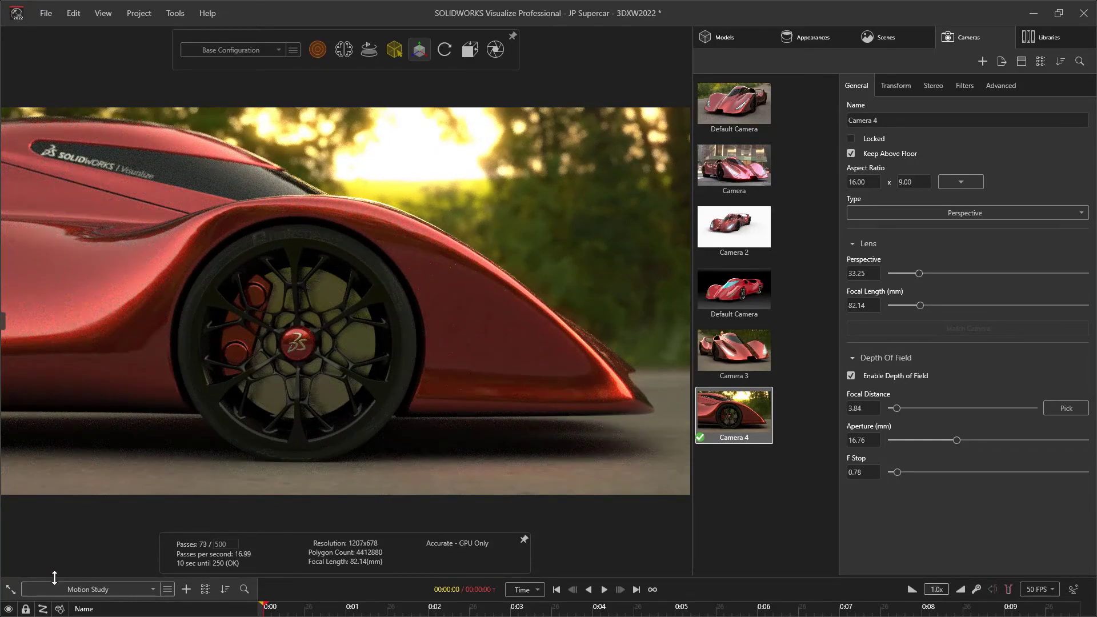
Expand the animation timeline and extend the motion study's end to about 2.8 seconds
click(9, 585)
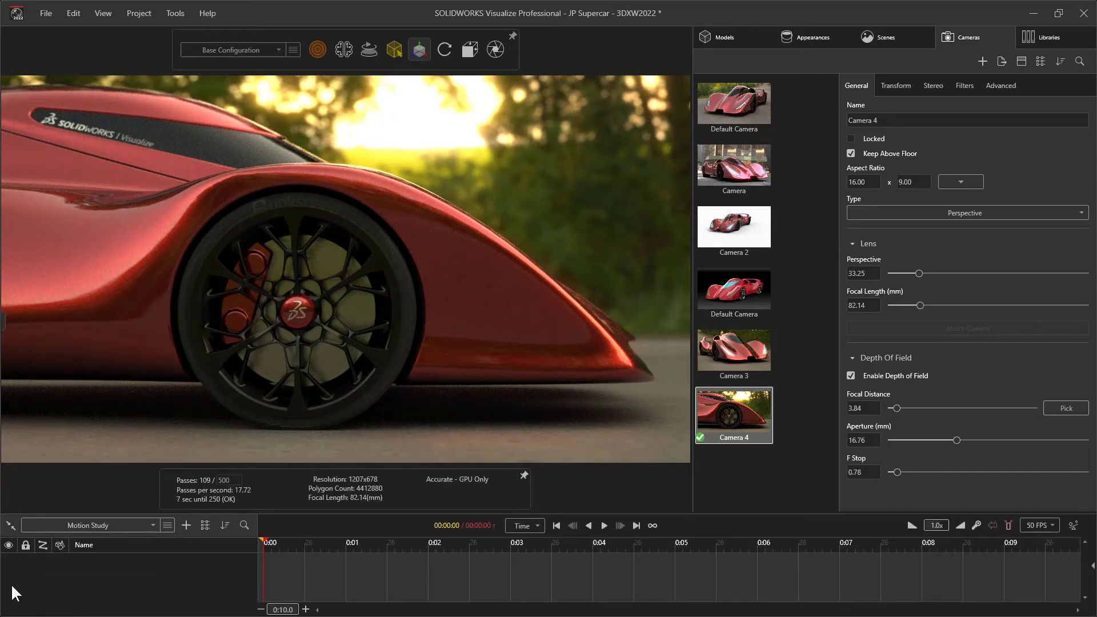
drag(265, 548, 495, 551)
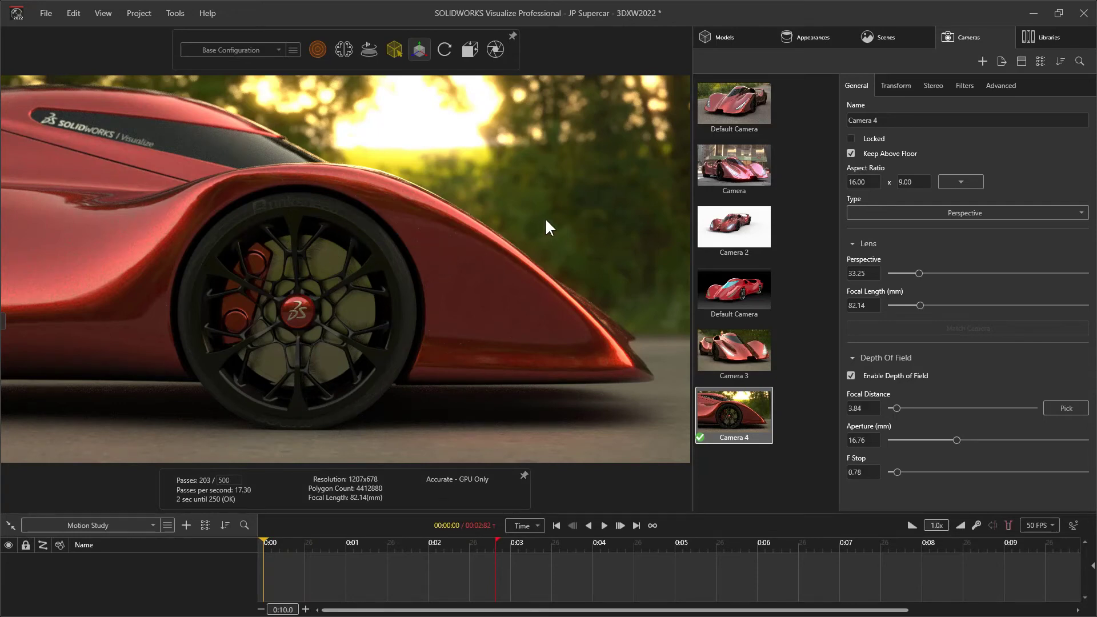
Switch to the Preview renderer with group selection, and center the pivot of MirrorWheel and Tire-4 on its group
click(715, 39)
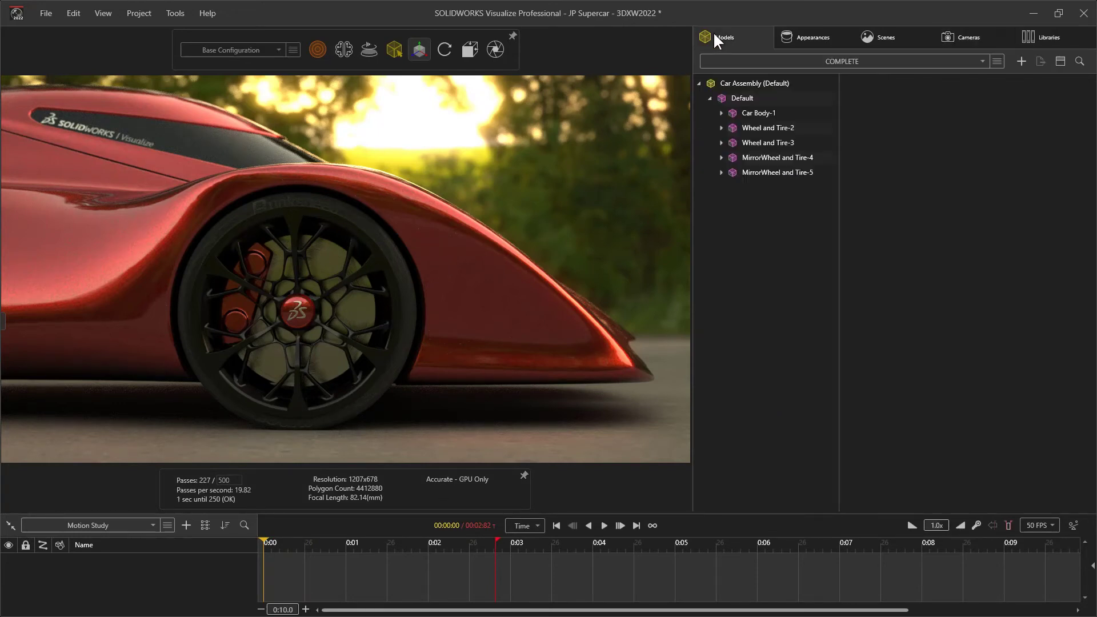
click(741, 142)
click(746, 160)
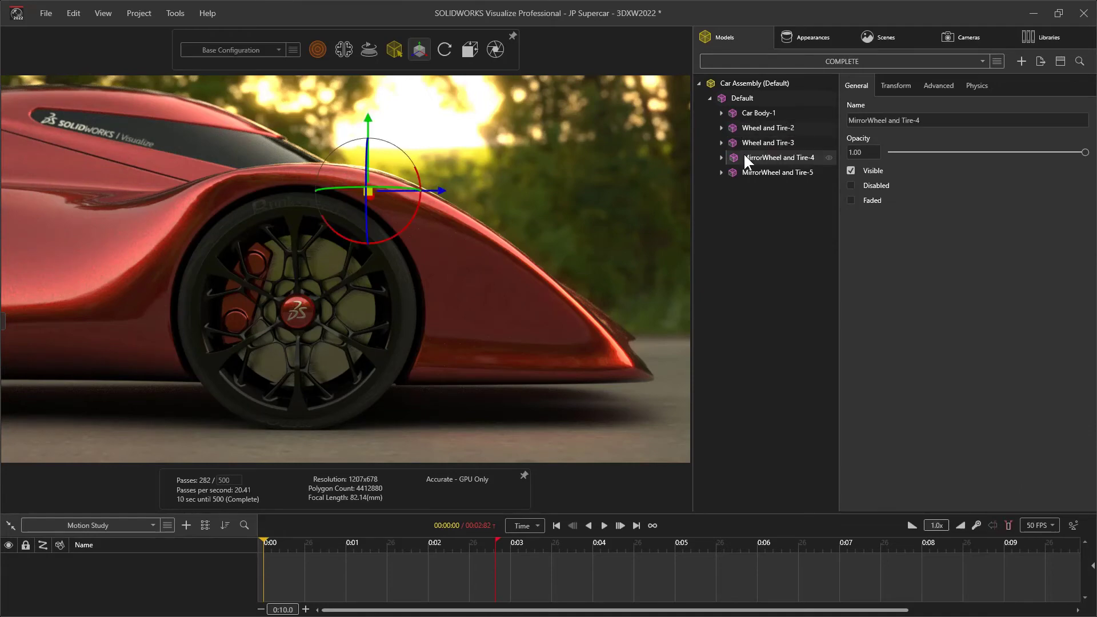
click(318, 50)
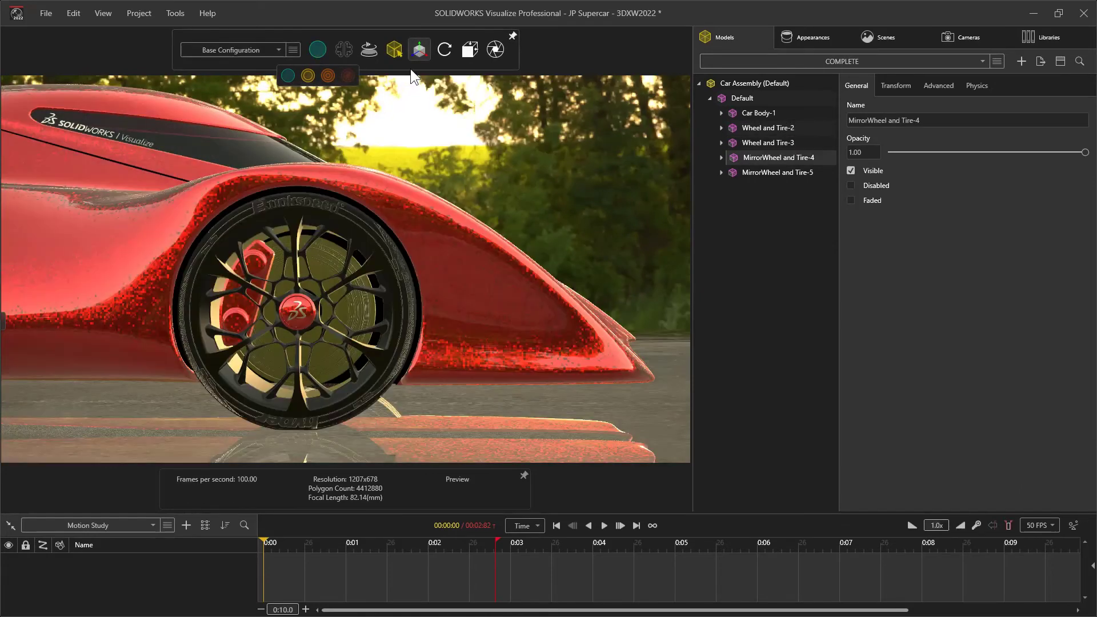
mouse_move(395, 50)
click(403, 76)
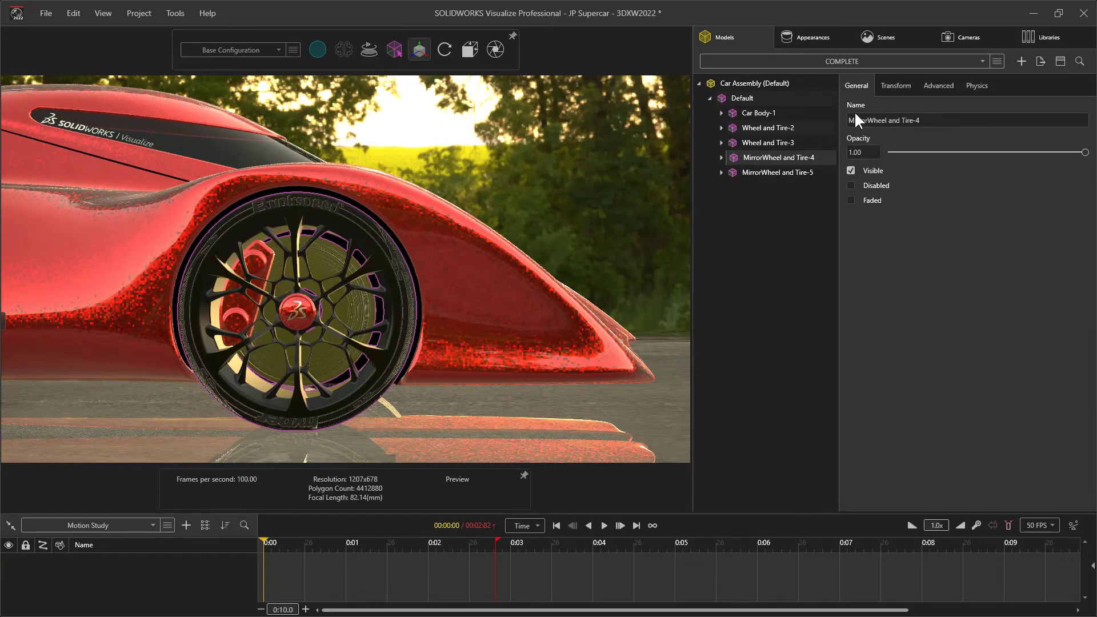
click(890, 87)
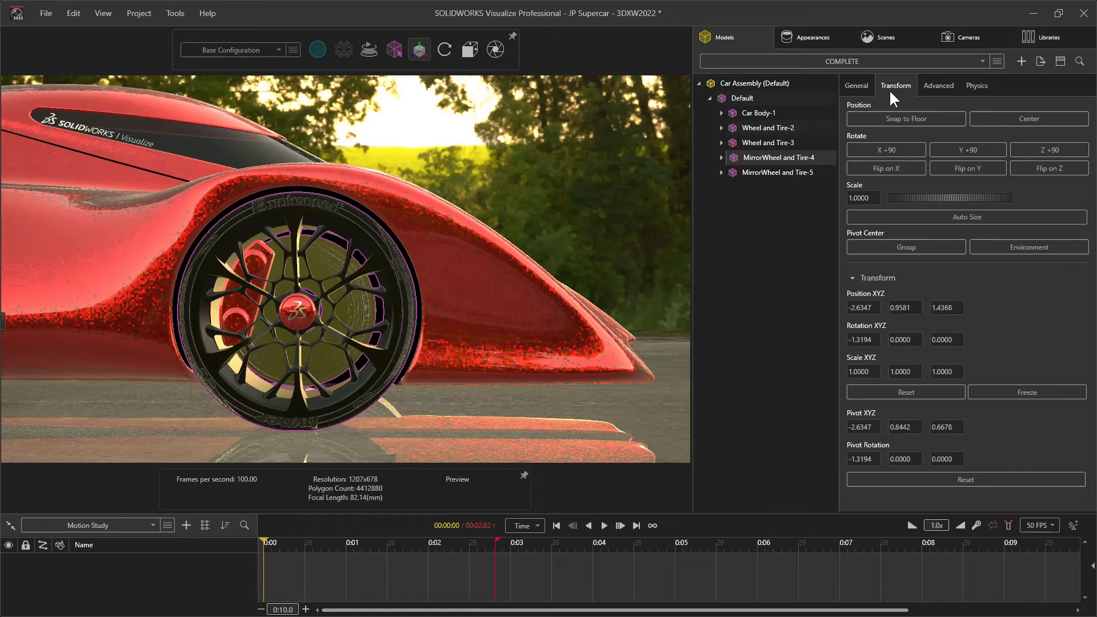
click(890, 248)
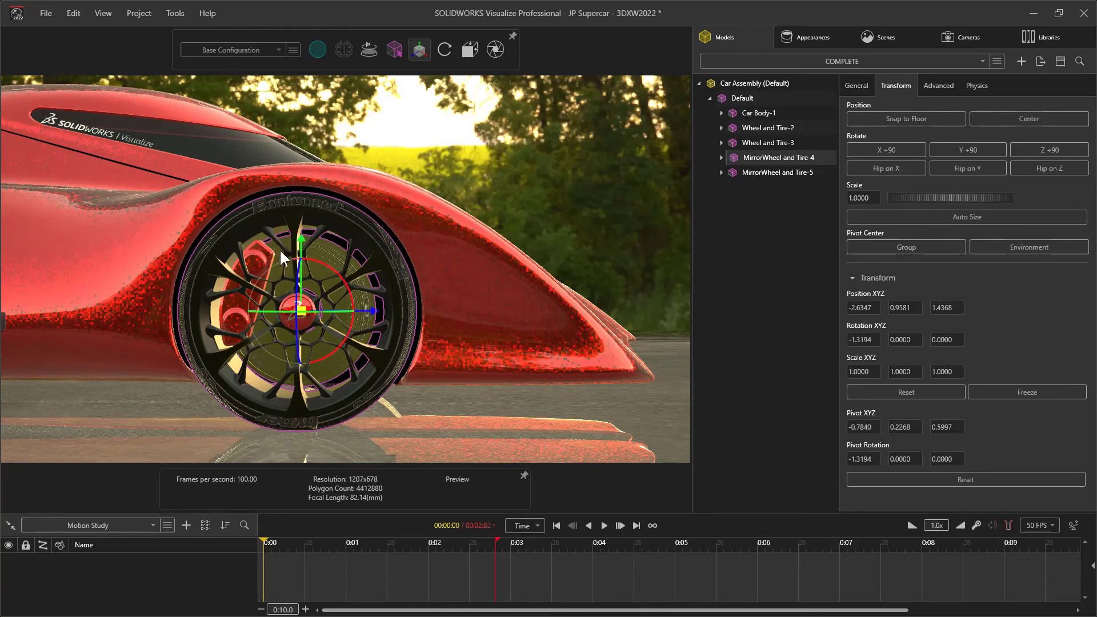
Move the brake caliper part color-31 out of the MirrorWheel and Tire-4 group, below MirrorWheel and Tire-5
click(719, 158)
click(766, 172)
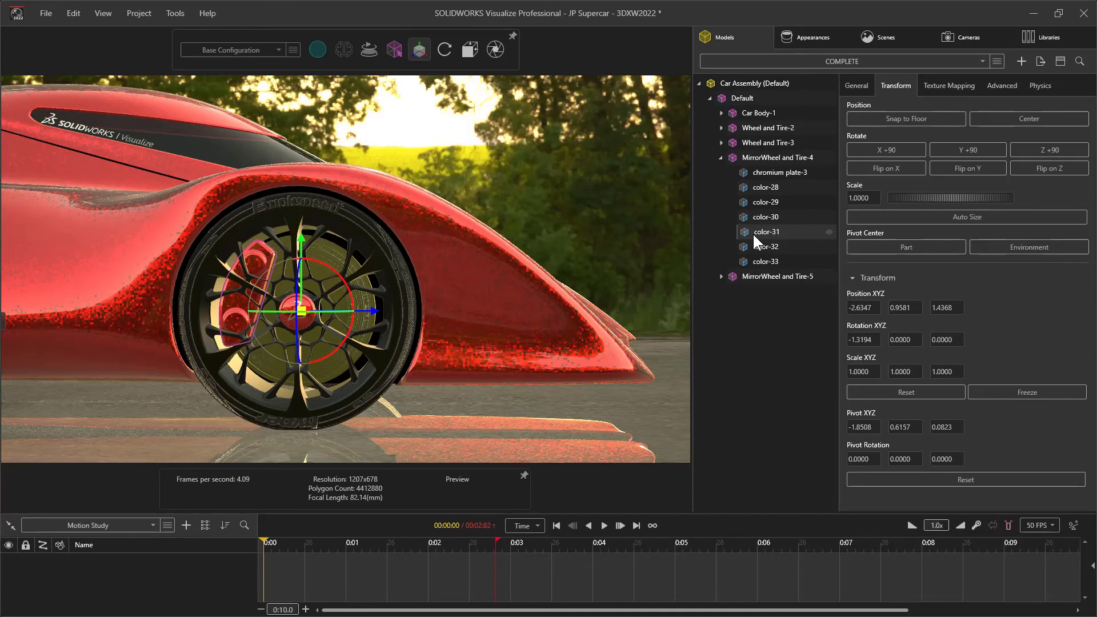
drag(745, 232, 740, 286)
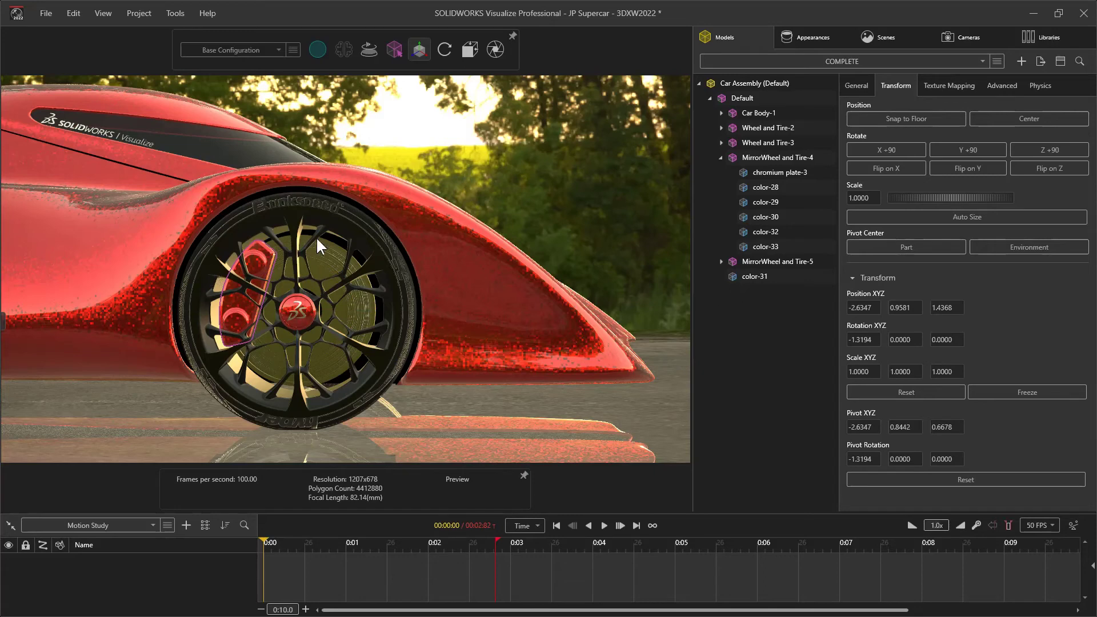
Keyframe the MirrorWheel and Tire-4 group at the start, and rotate it about its axle at about one second
click(749, 160)
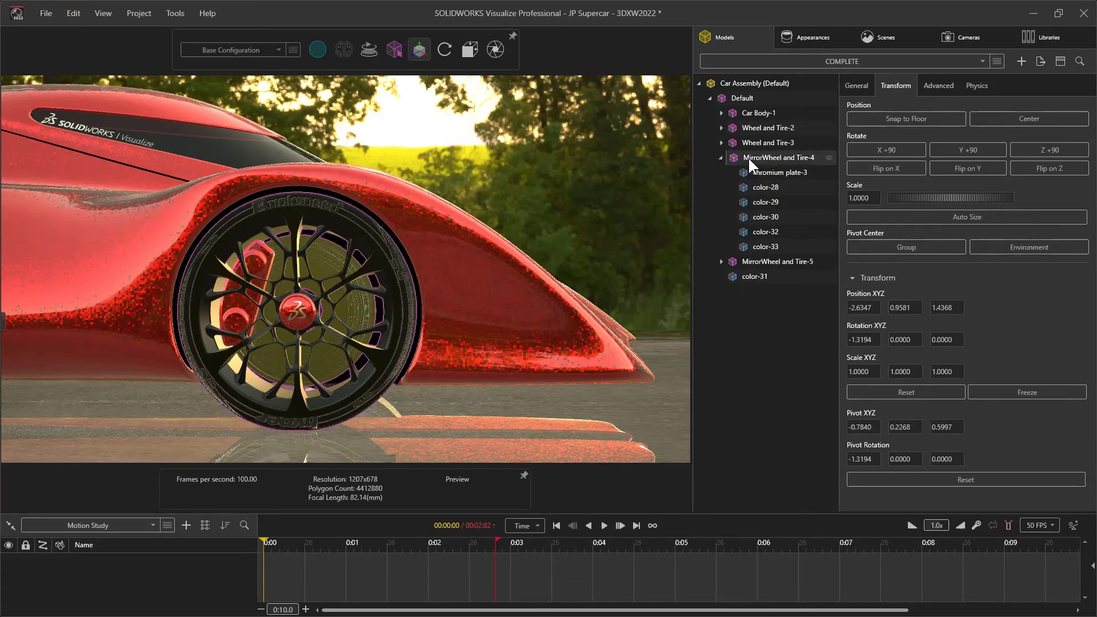
key(ctrl+k)
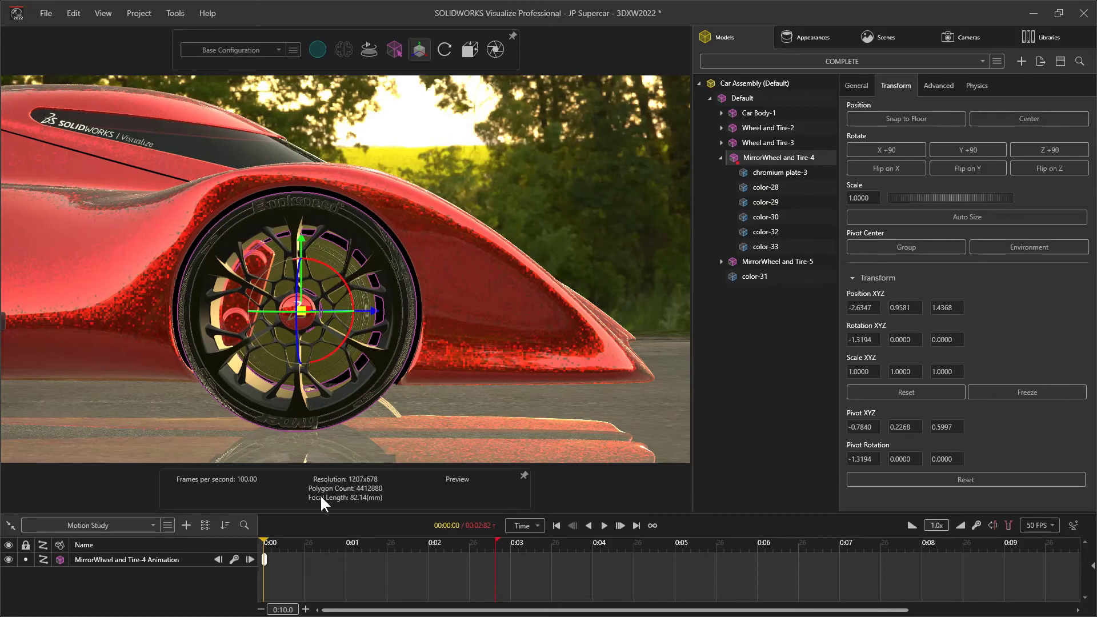
click(347, 542)
drag(328, 266, 530, 372)
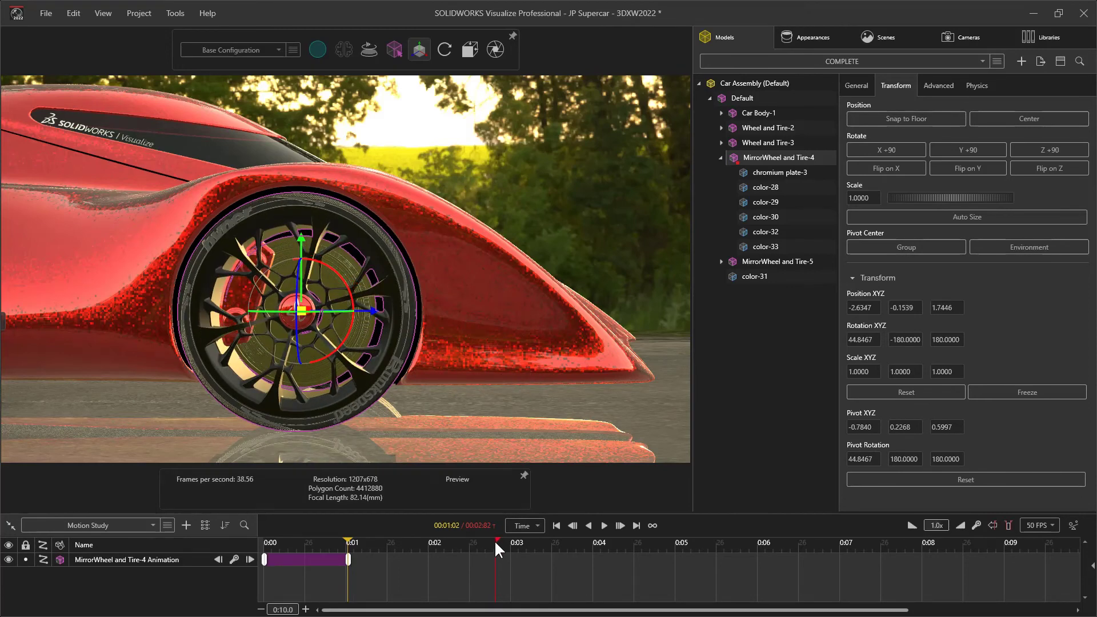
Shorten the wheel rotation by moving its end keyframe to about 0.2 seconds, and set the current time to 00:00:10
drag(347, 561, 280, 557)
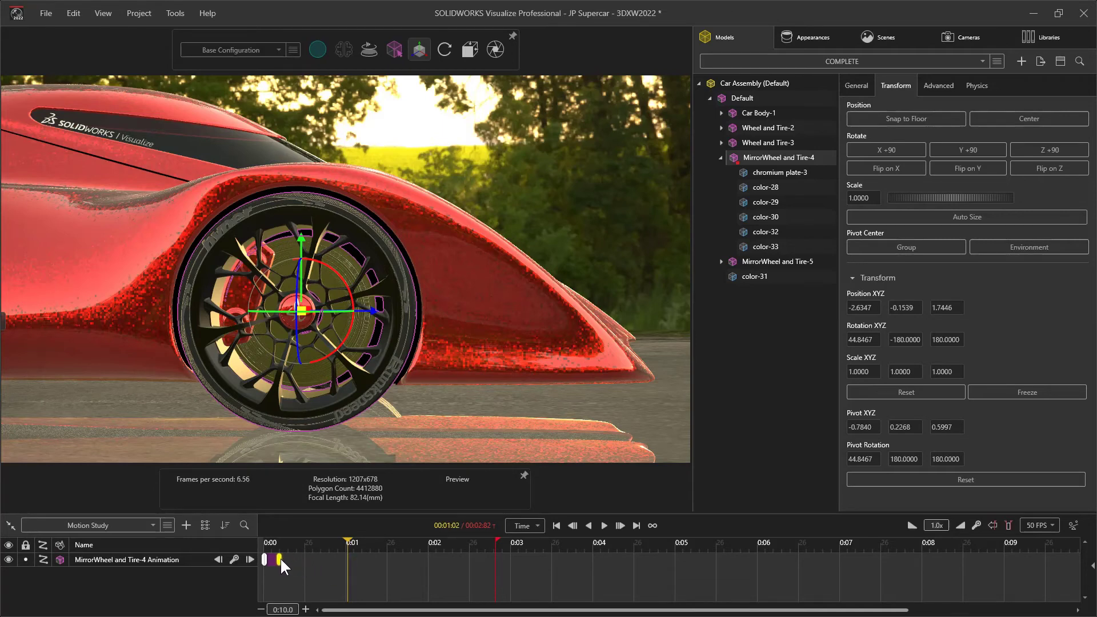
click(272, 543)
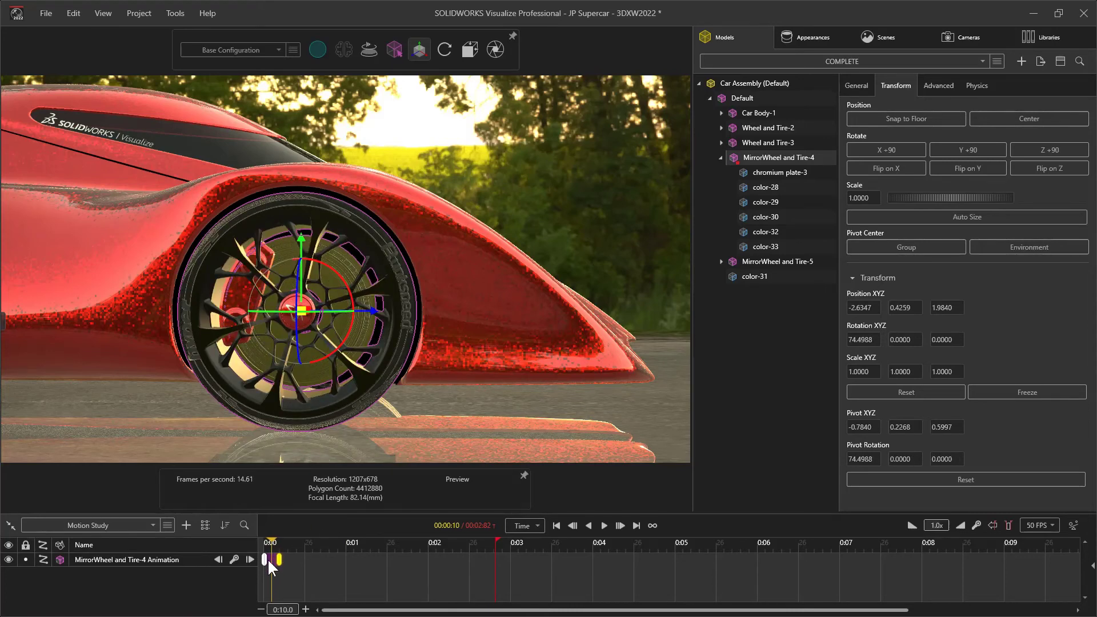
Enable Motion Blur for Camera 4 and switch the viewport to the Accurate renderer
click(967, 40)
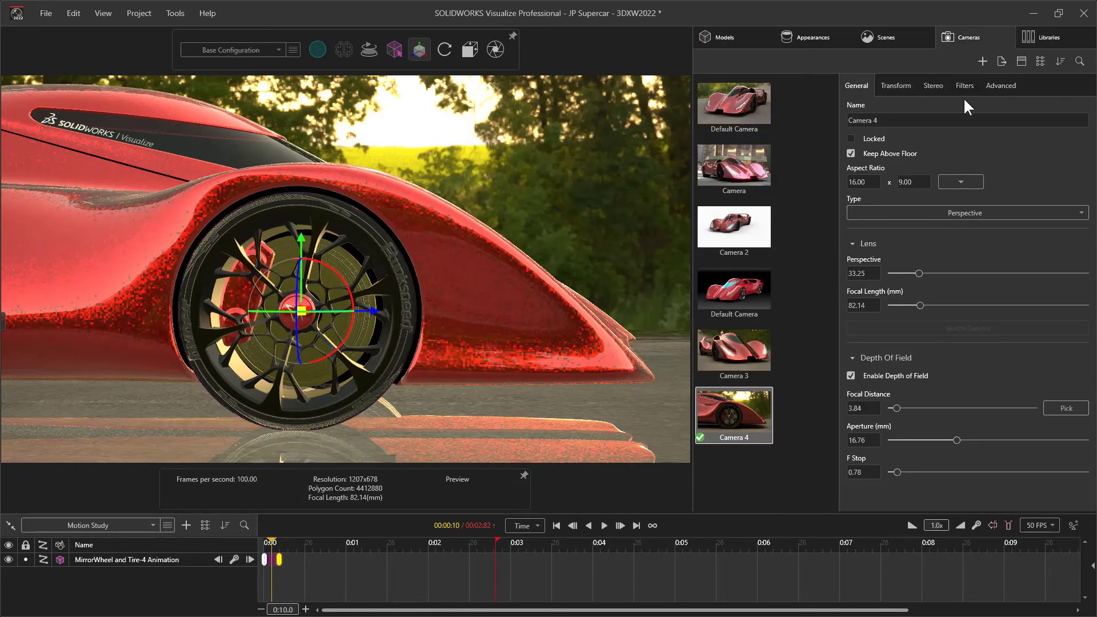
click(994, 91)
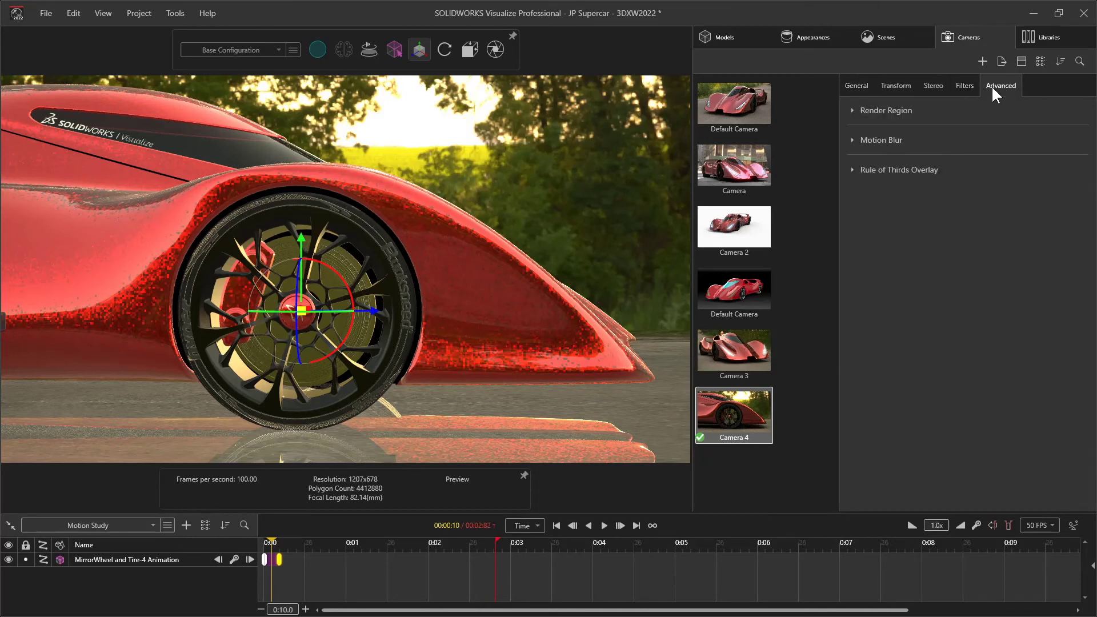
click(851, 139)
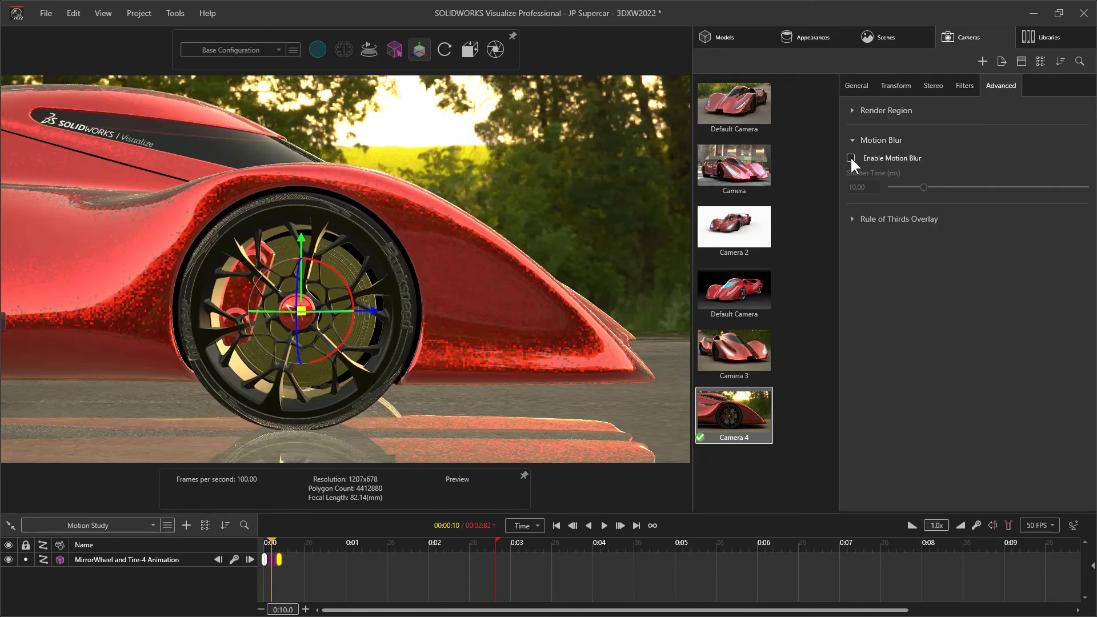
click(851, 159)
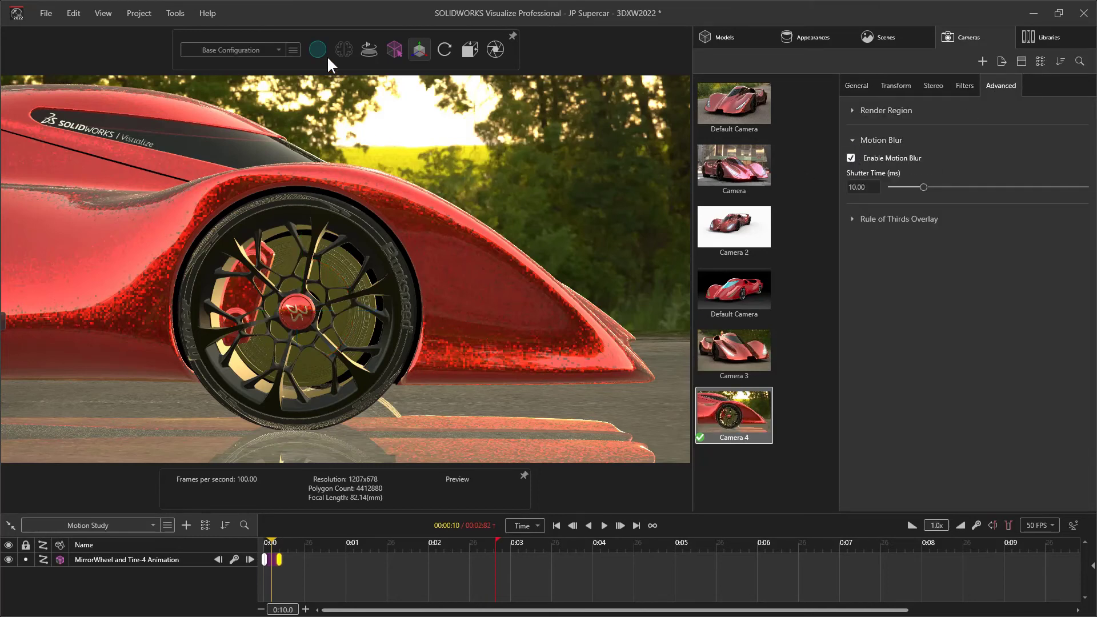
click(327, 76)
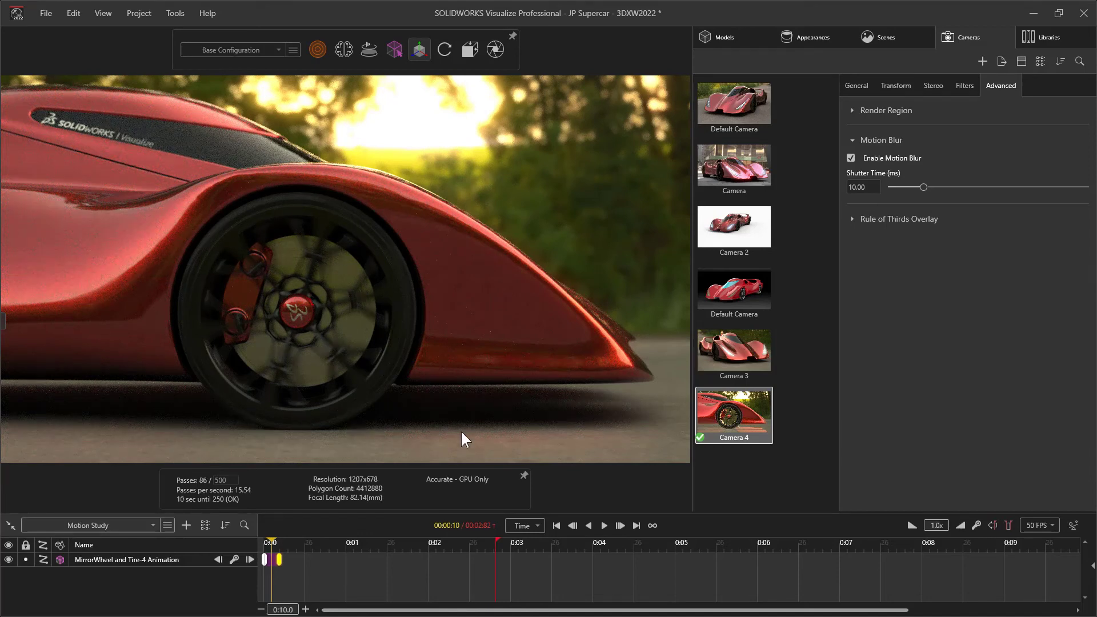
Compare motion blur shutter times of 3.27, 28.05 and 15.49 ms, and set the shutter time to 9.65 ms
click(902, 188)
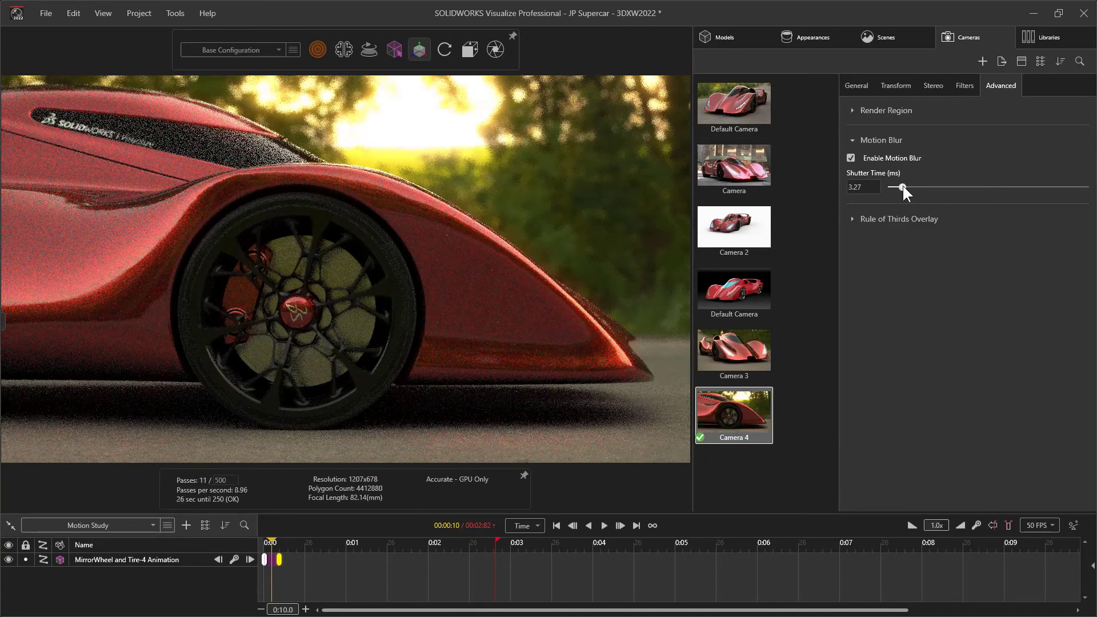
drag(902, 188, 981, 187)
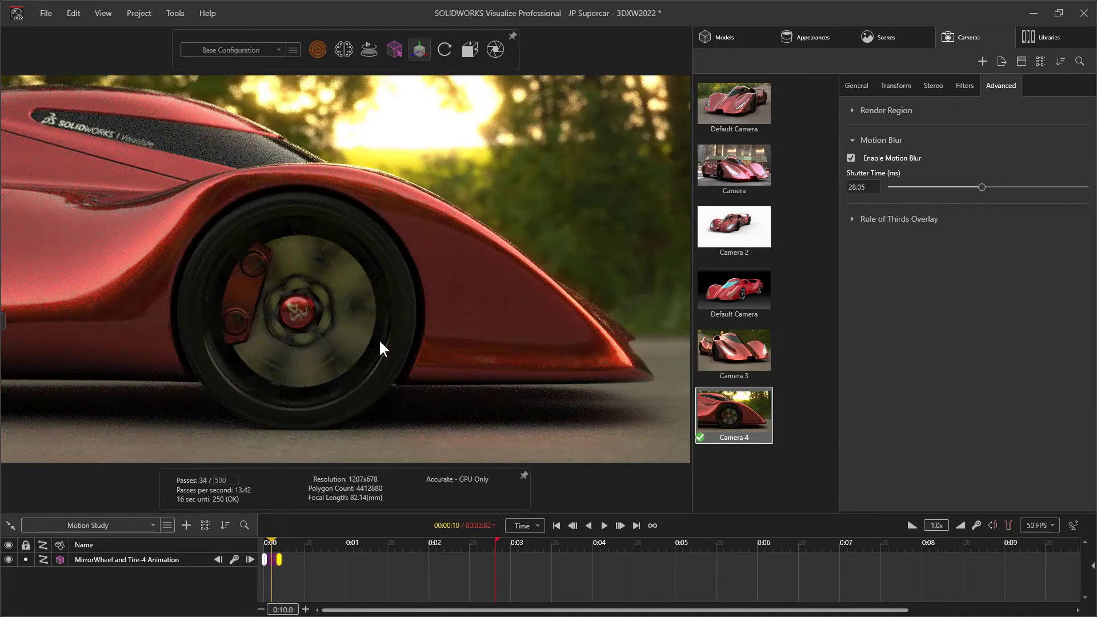
click(940, 188)
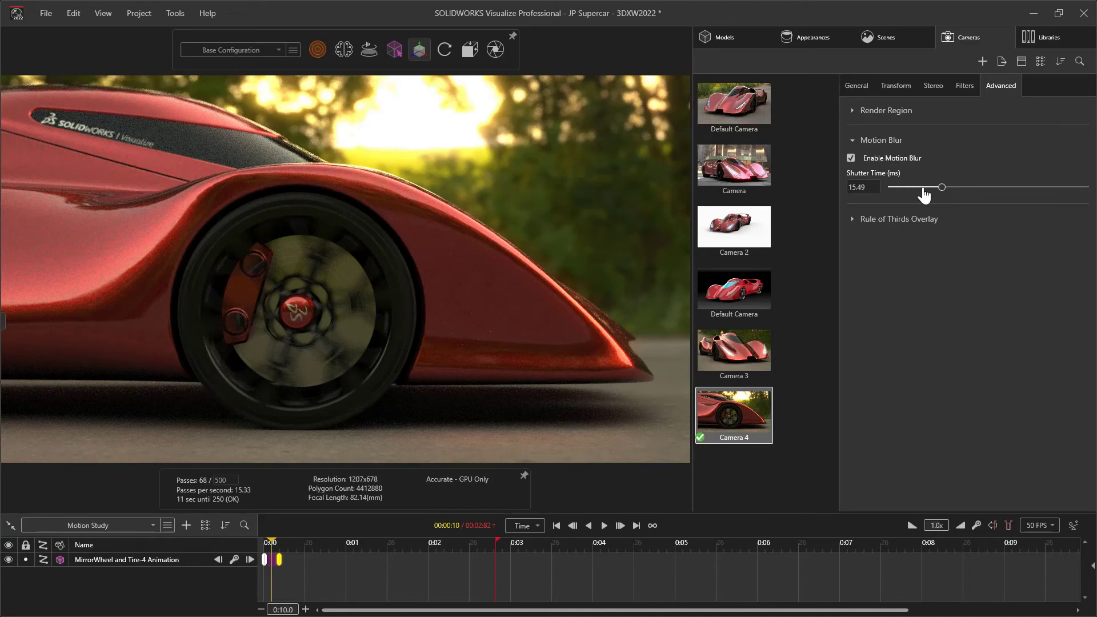
click(924, 188)
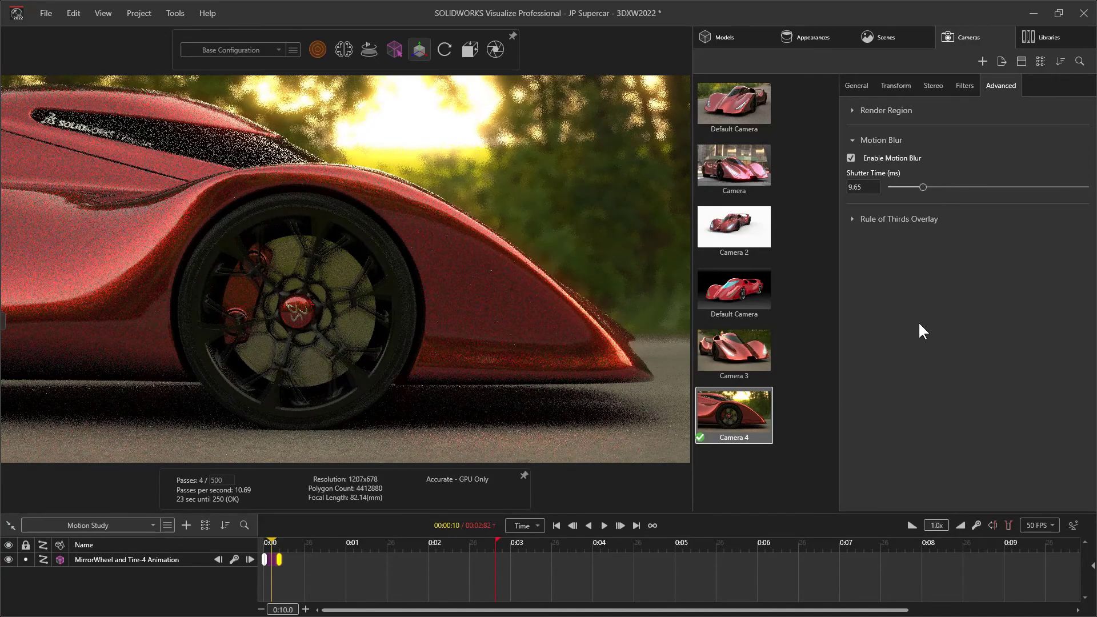
Review the resolution and render settings for outputting the motion-blurred image, and close them without rendering
click(494, 48)
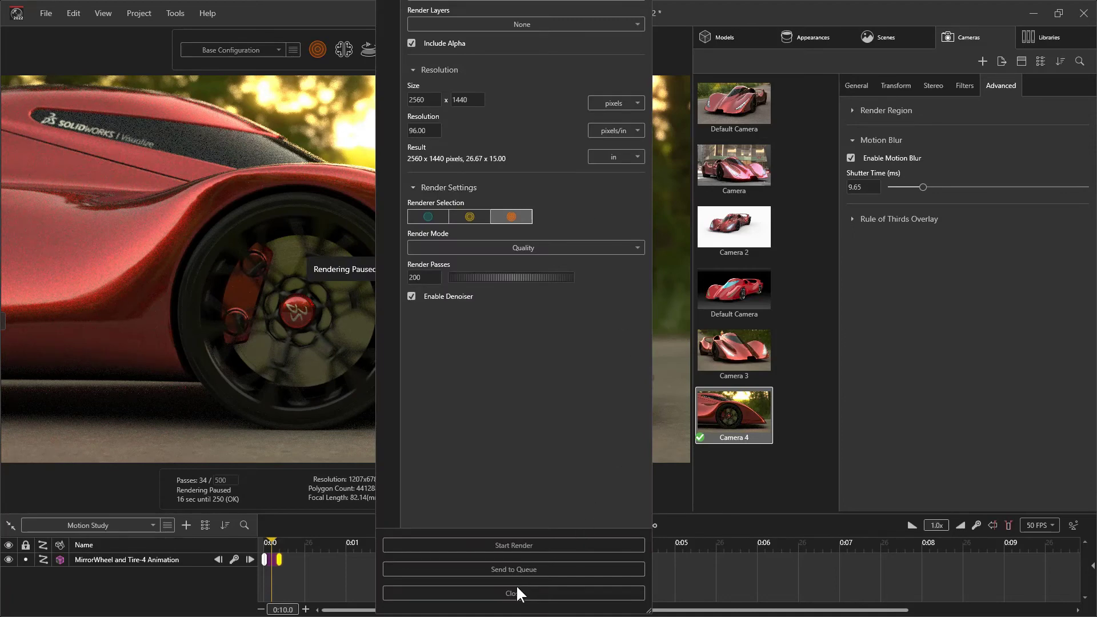
click(515, 593)
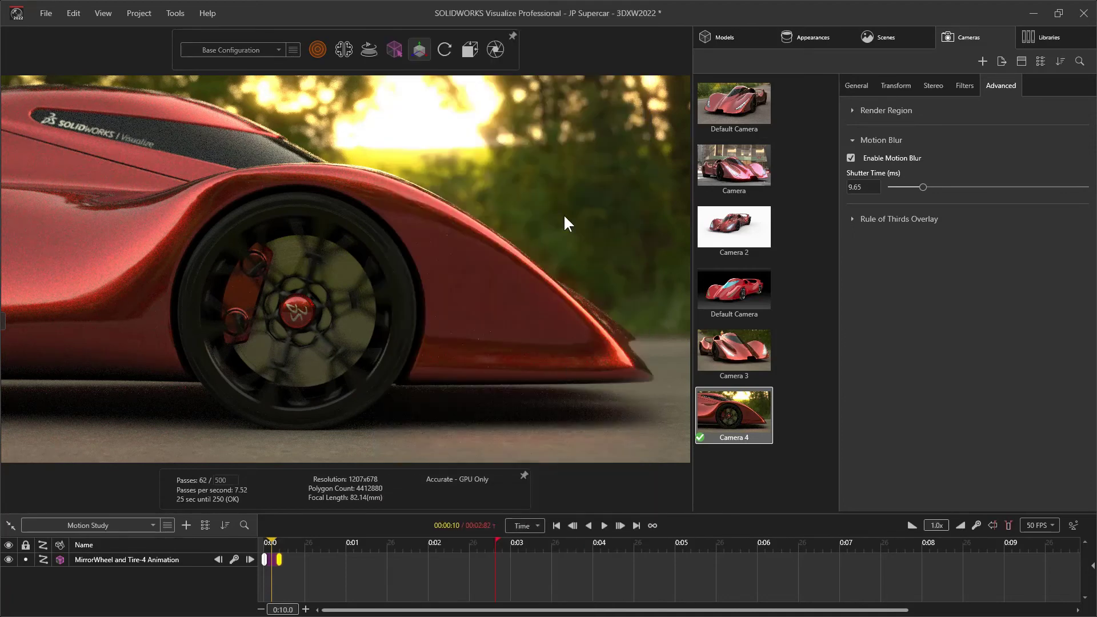